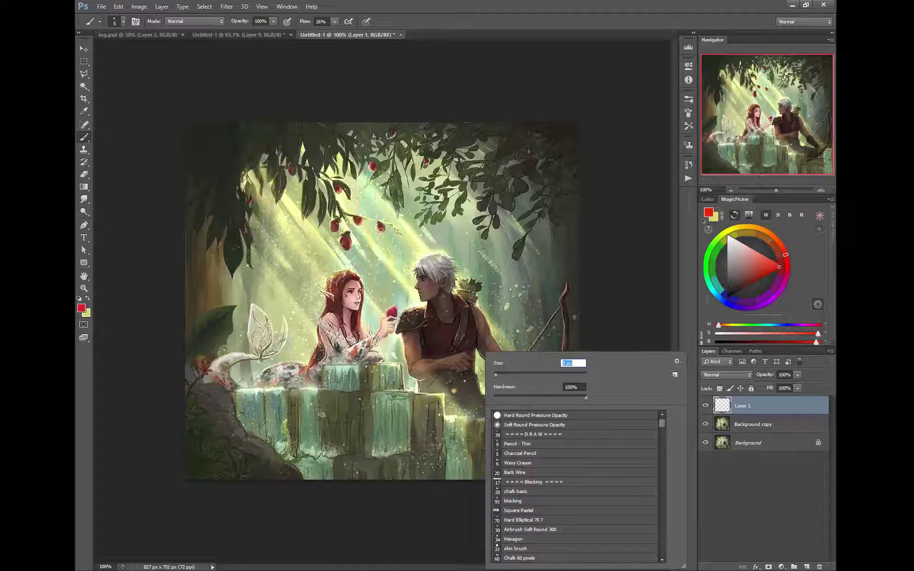
# Draw a red rule-of-thirds grid on Layer 1 with two horizontal and two vertical 5 px brush lines, and hide that layer
pyautogui.click(605, 235)
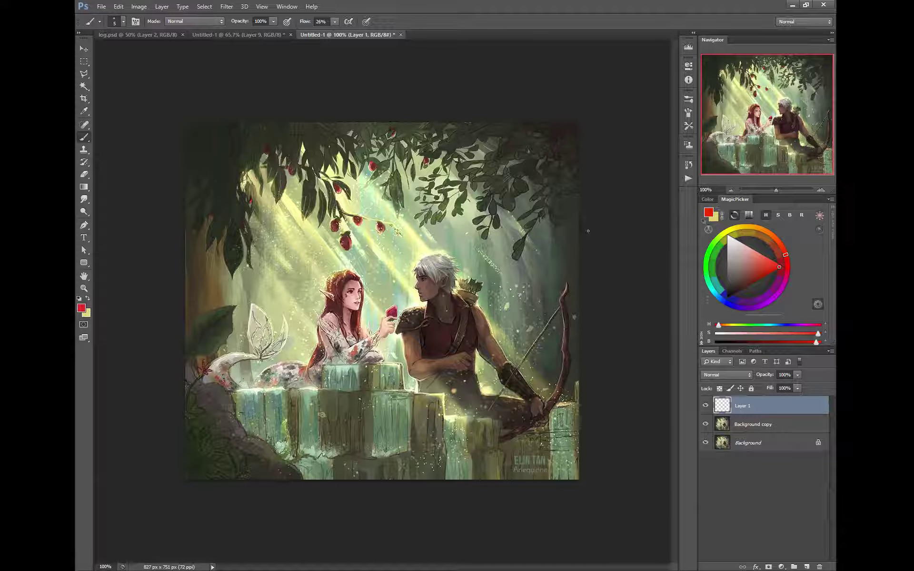
pyautogui.moveTo(583, 231); pyautogui.dragTo(153, 243)
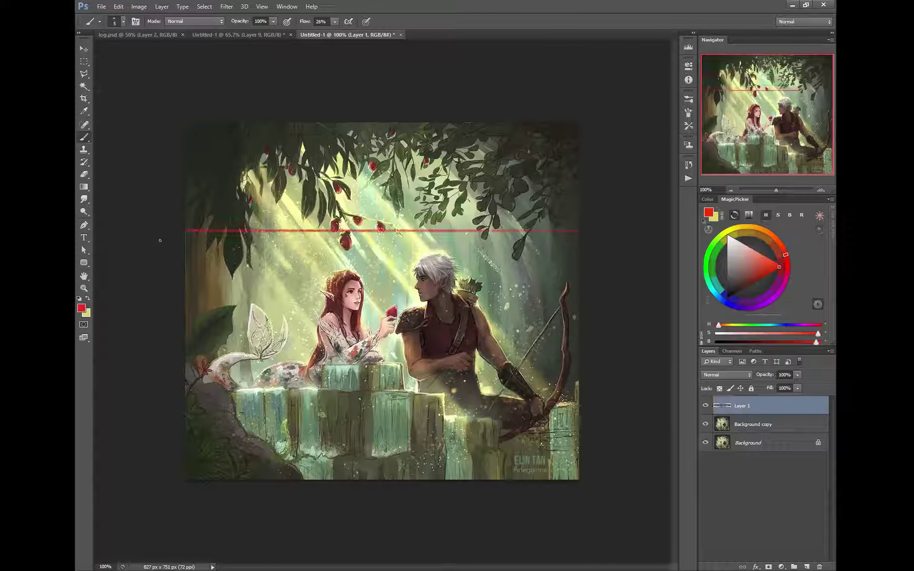
pyautogui.moveTo(585, 353); pyautogui.dragTo(179, 353)
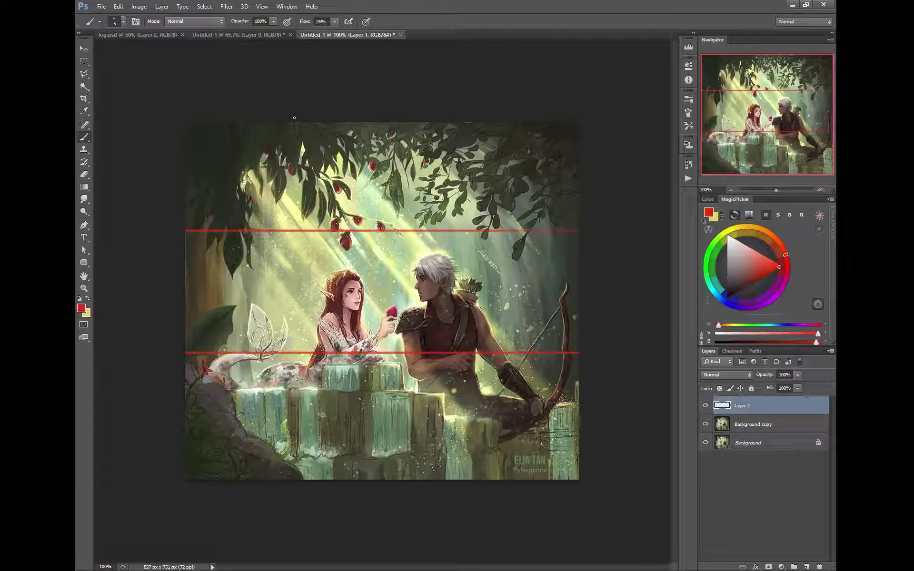
pyautogui.moveTo(309, 116); pyautogui.dragTo(308, 514)
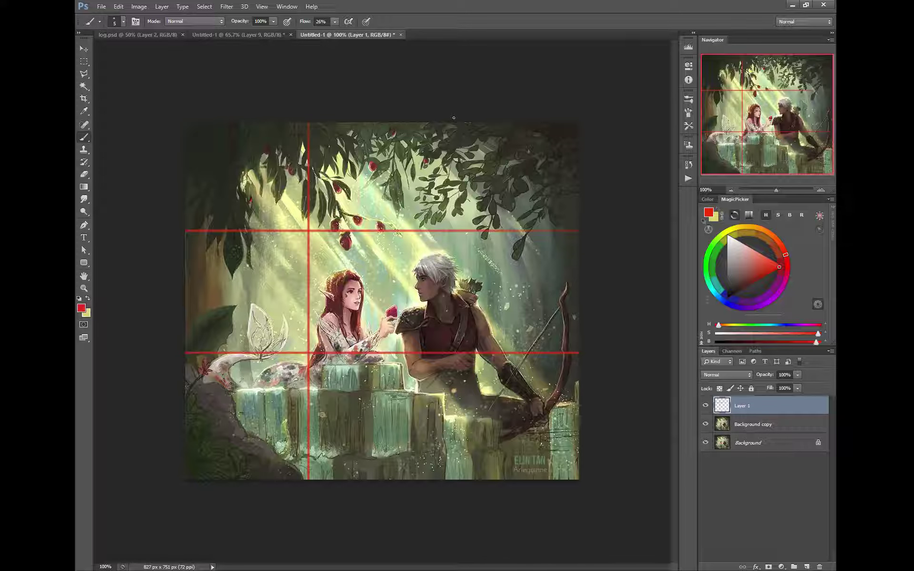
pyautogui.moveTo(454, 172); pyautogui.dragTo(457, 517)
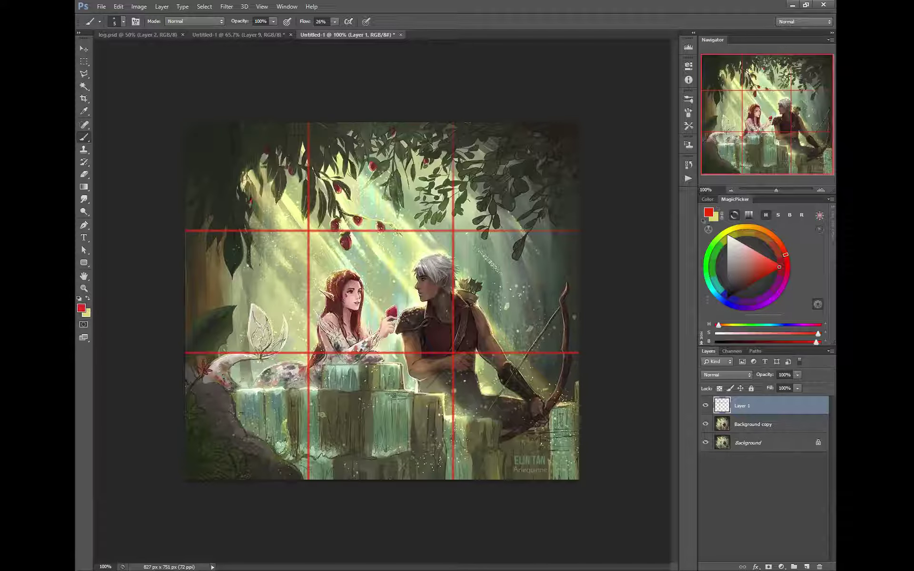
pyautogui.click(706, 406)
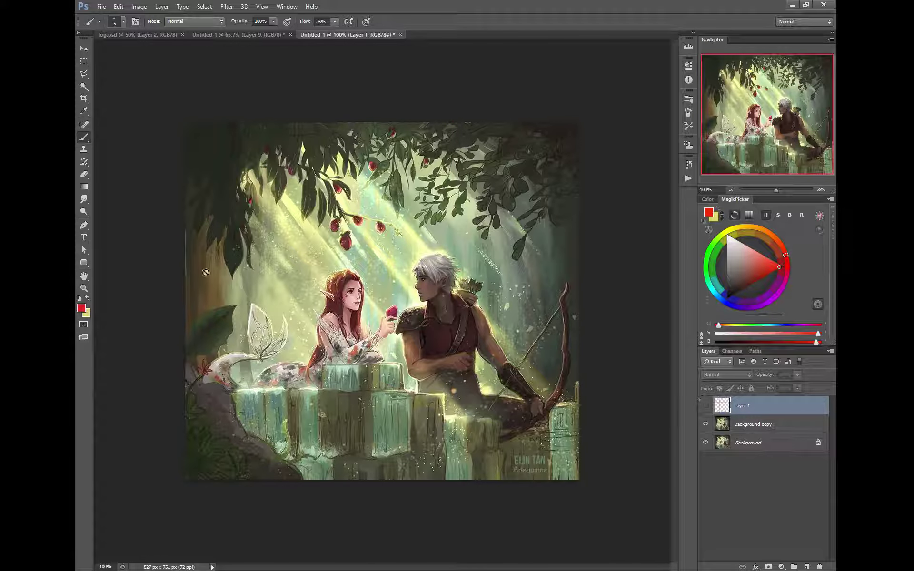
# Outline the mermaid with the Lasso Tool, subtracting the background gap beside her tail, and copy her from Background copy onto a new layer
pyautogui.click(84, 75)
pyautogui.rightClick(84, 75)
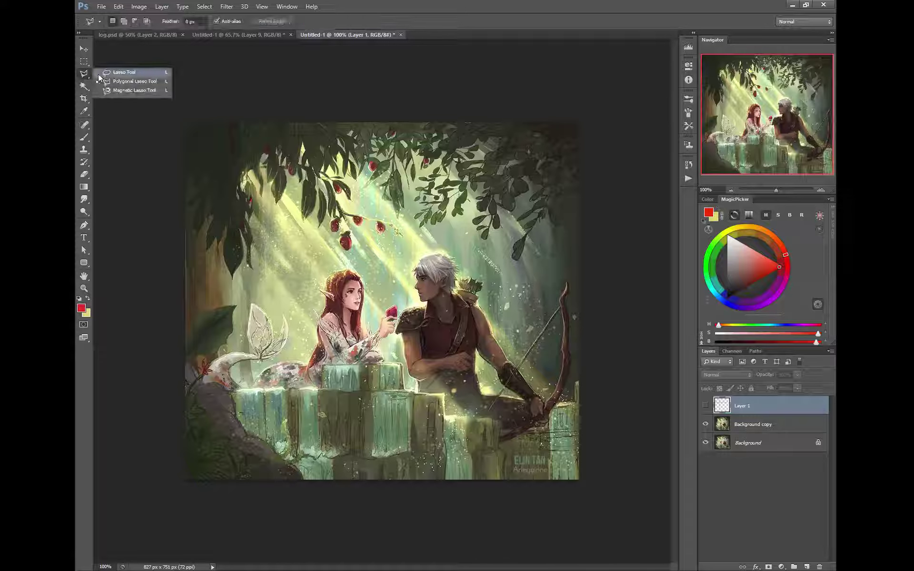
pyautogui.click(106, 73)
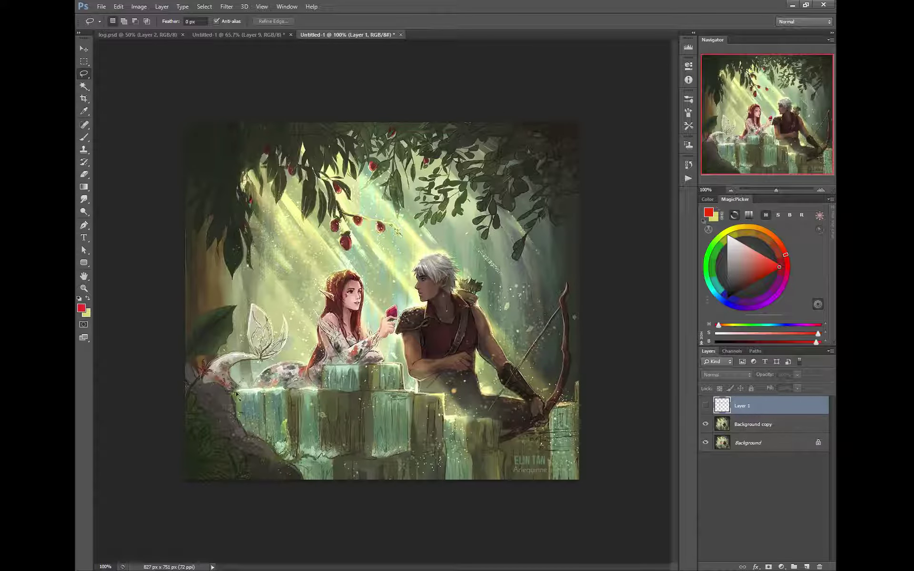
pyautogui.moveTo(250, 392)
pyautogui.mouseDown()
pyautogui.moveTo(310, 394)
pyautogui.moveTo(321, 382)
pyautogui.moveTo(404, 391)
pyautogui.moveTo(404, 364)
pyautogui.moveTo(391, 366)
pyautogui.moveTo(381, 348)
pyautogui.moveTo(397, 330)
pyautogui.moveTo(395, 305)
pyautogui.moveTo(373, 337)
pyautogui.moveTo(364, 284)
pyautogui.moveTo(338, 272)
pyautogui.moveTo(319, 291)
pyautogui.moveTo(312, 358)
pyautogui.moveTo(246, 382)
pyautogui.moveTo(231, 375)
pyautogui.moveTo(241, 361)
pyautogui.moveTo(284, 349)
pyautogui.moveTo(283, 315)
pyautogui.moveTo(295, 337)
pyautogui.moveTo(287, 318)
pyautogui.moveTo(273, 324)
pyautogui.moveTo(209, 376)
pyautogui.moveTo(233, 390)
pyautogui.mouseUp()
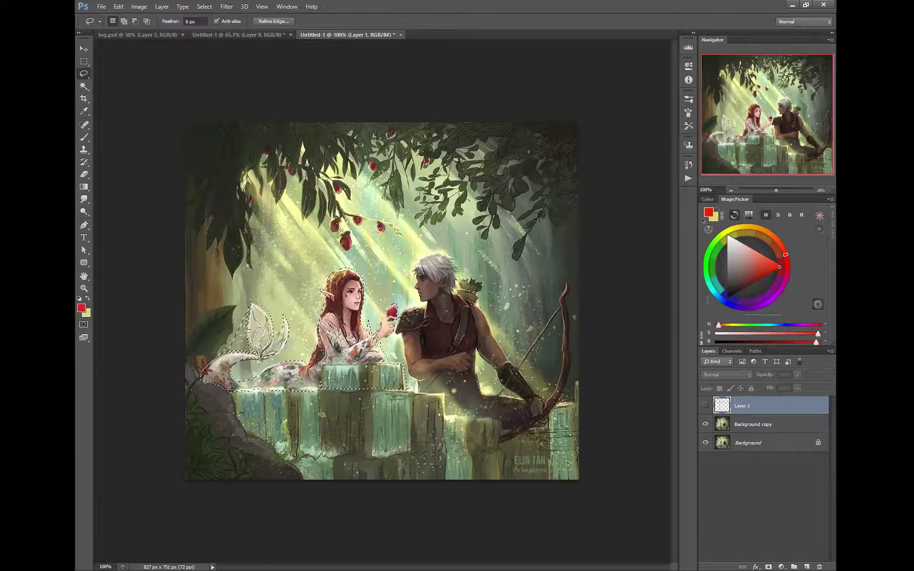
pyautogui.moveTo(249, 303)
pyautogui.keyDown('alt'); pyautogui.mouseDown()
pyautogui.moveTo(247, 328)
pyautogui.moveTo(224, 351)
pyautogui.moveTo(217, 329)
pyautogui.moveTo(245, 336)
pyautogui.moveTo(255, 354)
pyautogui.moveTo(252, 347)
pyautogui.moveTo(253, 382)
pyautogui.moveTo(233, 377)
pyautogui.mouseUp(); pyautogui.keyUp('alt')
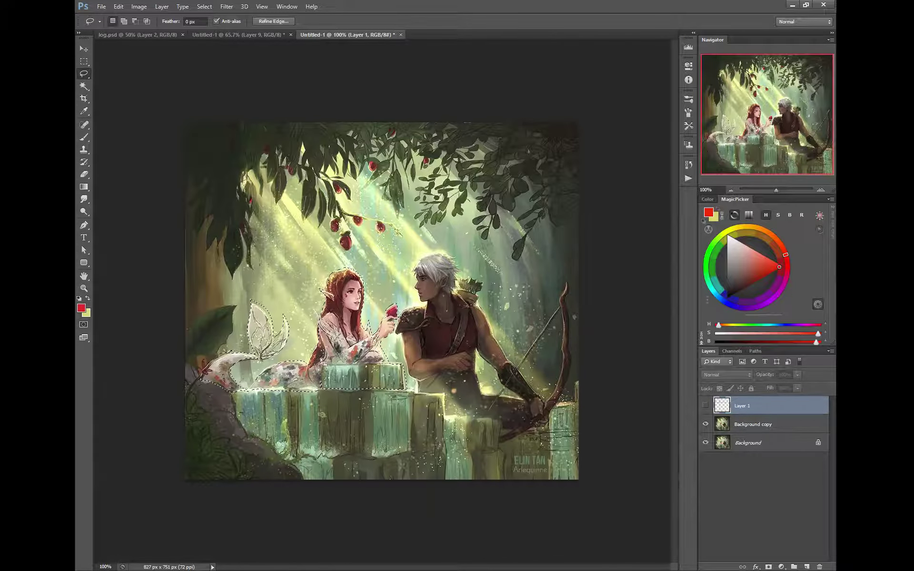
pyautogui.hotkey('alt', '[')
pyautogui.rightClick(340, 359)
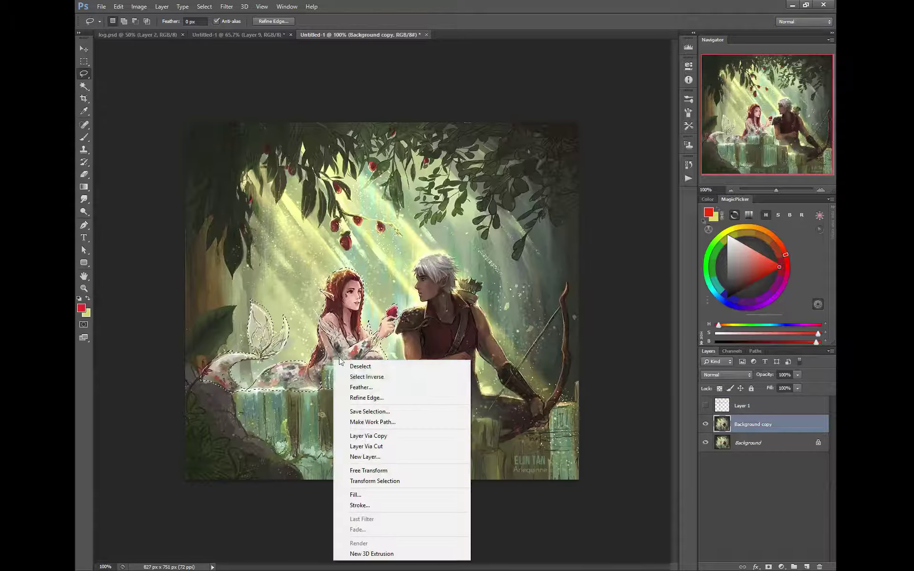
pyautogui.click(355, 437)
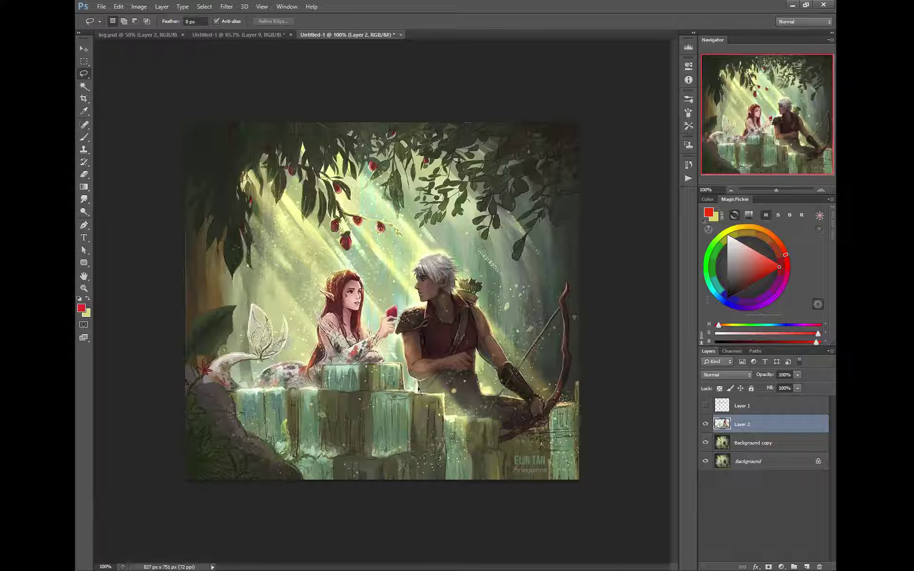
# Make Background copy the active layer and briefly view it with the other layers hidden
pyautogui.click(723, 445)
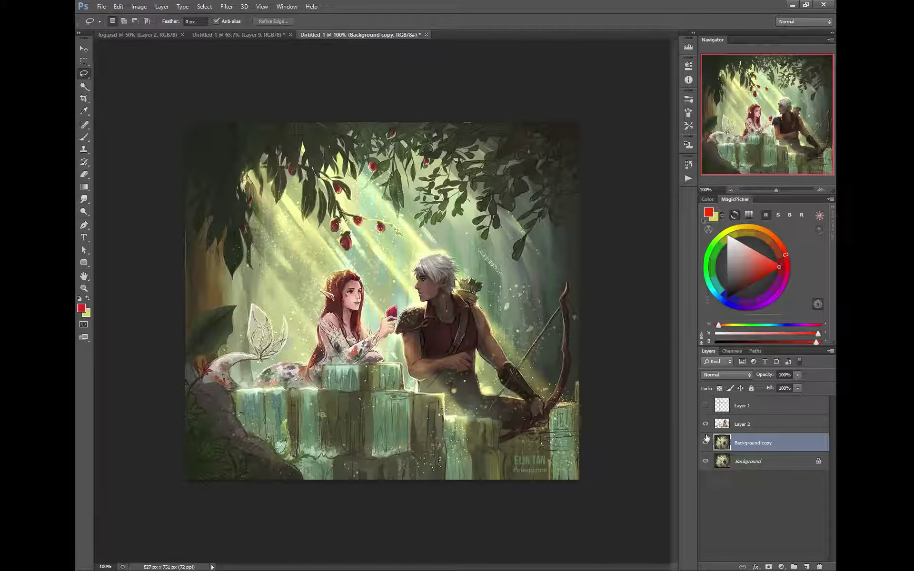
pyautogui.click(706, 461)
pyautogui.click(204, 6)
pyautogui.click(209, 18)
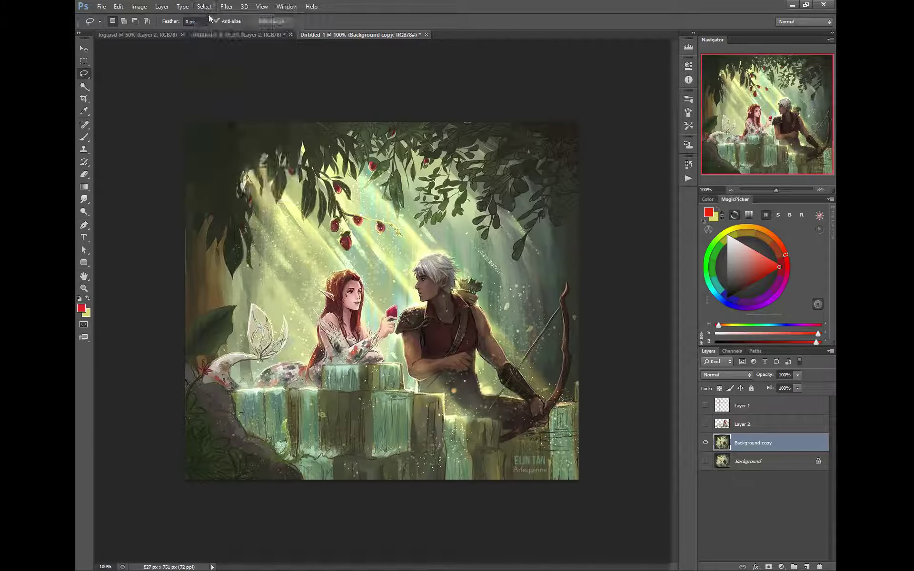
pyautogui.click(706, 462)
pyautogui.click(205, 7)
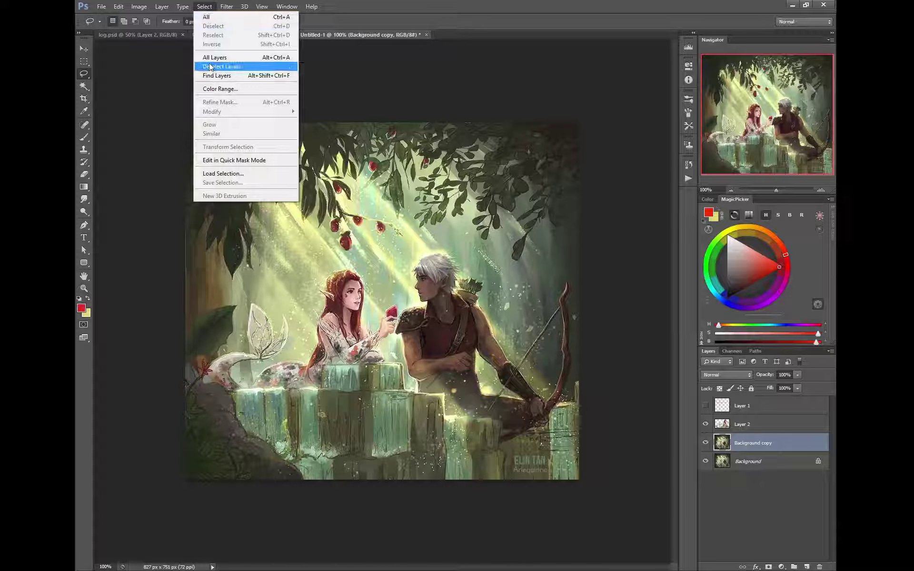
pyautogui.click(370, 185)
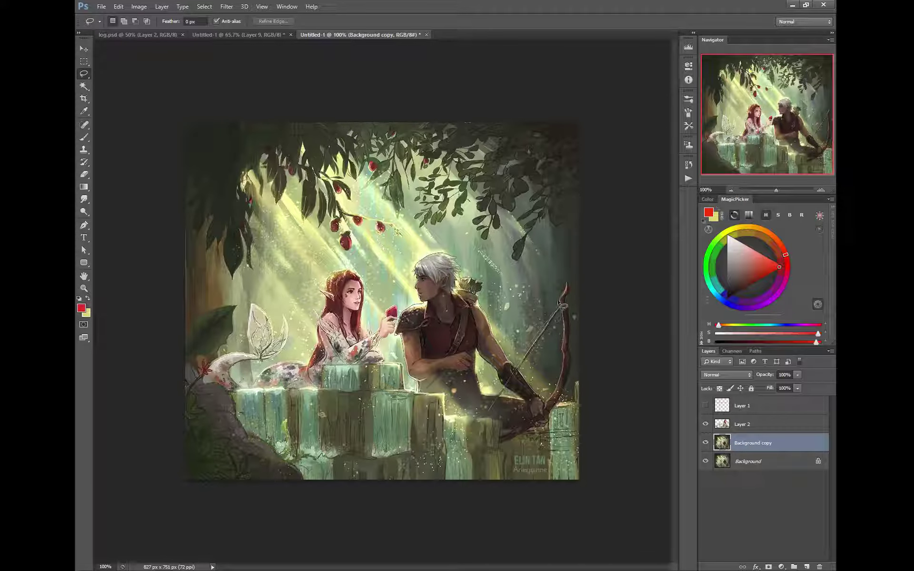
# Lasso the white-haired archer with his bow and cut him from Background copy onto a new layer
pyautogui.moveTo(559, 302)
pyautogui.mouseDown()
pyautogui.moveTo(567, 277)
pyautogui.moveTo(573, 362)
pyautogui.moveTo(543, 425)
pyautogui.moveTo(498, 448)
pyautogui.moveTo(510, 433)
pyautogui.moveTo(501, 420)
pyautogui.moveTo(444, 416)
pyautogui.moveTo(444, 394)
pyautogui.moveTo(418, 393)
pyautogui.mouseUp()
pyautogui.rightClick(448, 348)
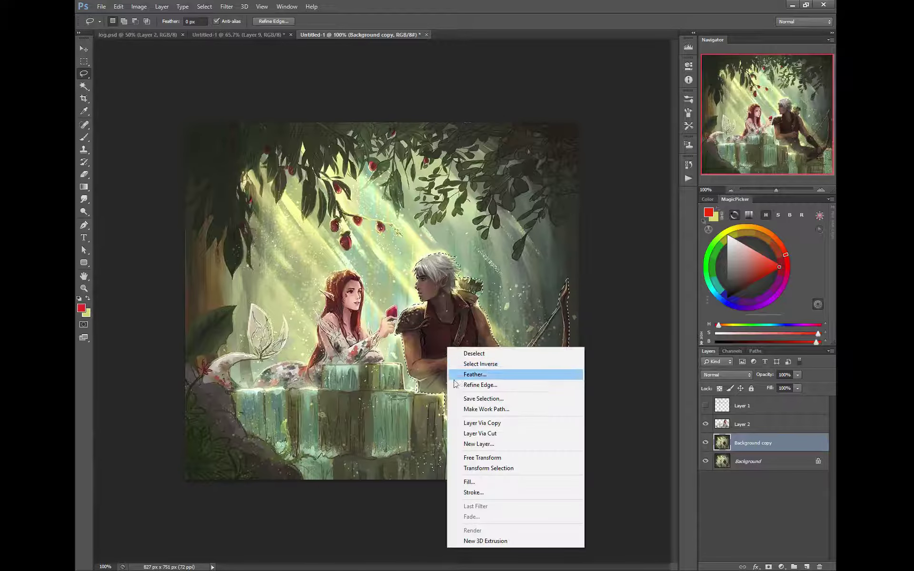
pyautogui.click(480, 433)
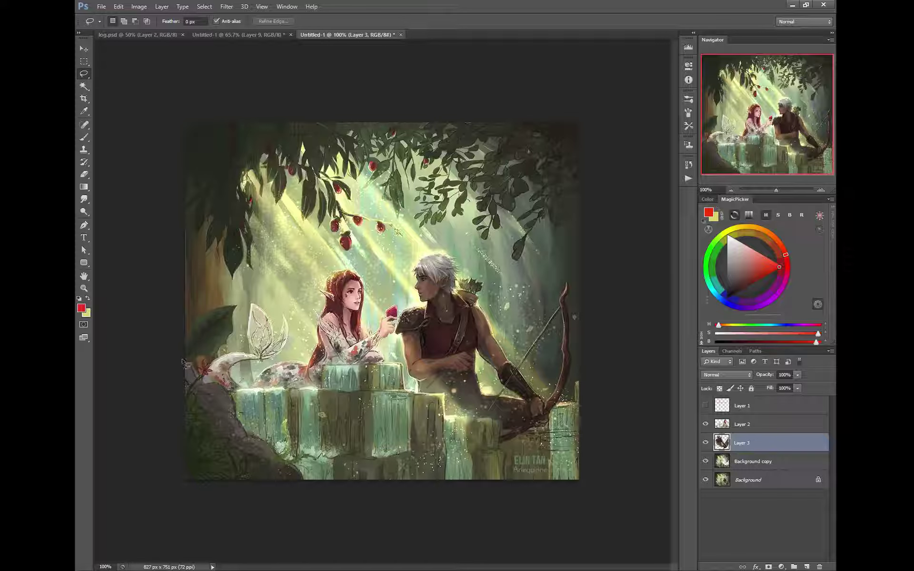
# Lasso the sunlit forest backdrop between the foliage and the stone blocks, and cut it from Background copy onto a new layer
pyautogui.moveTo(183, 361)
pyautogui.mouseDown()
pyautogui.moveTo(242, 393)
pyautogui.moveTo(313, 391)
pyautogui.moveTo(321, 364)
pyautogui.moveTo(389, 361)
pyautogui.moveTo(406, 369)
pyautogui.moveTo(409, 392)
pyautogui.moveTo(578, 403)
pyautogui.moveTo(606, 203)
pyautogui.moveTo(590, 188)
pyautogui.moveTo(563, 227)
pyautogui.moveTo(544, 216)
pyautogui.moveTo(512, 266)
pyautogui.moveTo(539, 216)
pyautogui.moveTo(520, 228)
pyautogui.moveTo(536, 190)
pyautogui.moveTo(504, 236)
pyautogui.moveTo(484, 244)
pyautogui.moveTo(472, 227)
pyautogui.moveTo(488, 192)
pyautogui.moveTo(466, 220)
pyautogui.moveTo(456, 220)
pyautogui.moveTo(486, 193)
pyautogui.moveTo(456, 220)
pyautogui.moveTo(461, 200)
pyautogui.moveTo(436, 227)
pyautogui.moveTo(424, 209)
pyautogui.moveTo(402, 217)
pyautogui.moveTo(364, 179)
pyautogui.moveTo(342, 177)
pyautogui.moveTo(356, 207)
pyautogui.moveTo(336, 195)
pyautogui.moveTo(407, 238)
pyautogui.moveTo(356, 234)
pyautogui.moveTo(350, 257)
pyautogui.moveTo(317, 212)
pyautogui.moveTo(303, 217)
pyautogui.moveTo(304, 188)
pyautogui.moveTo(292, 204)
pyautogui.moveTo(273, 200)
pyautogui.moveTo(247, 180)
pyautogui.mouseUp()
pyautogui.moveTo(251, 219)
pyautogui.mouseDown()
pyautogui.moveTo(250, 269)
pyautogui.moveTo(231, 281)
pyautogui.moveTo(226, 254)
pyautogui.moveTo(190, 238)
pyautogui.moveTo(184, 212)
pyautogui.moveTo(164, 336)
pyautogui.moveTo(184, 315)
pyautogui.moveTo(221, 302)
pyautogui.moveTo(229, 313)
pyautogui.moveTo(220, 341)
pyautogui.moveTo(194, 360)
pyautogui.moveTo(184, 362)
pyautogui.moveTo(222, 343)
pyautogui.moveTo(232, 307)
pyautogui.mouseUp()
pyautogui.moveTo(222, 356)
pyautogui.mouseDown()
pyautogui.moveTo(189, 362)
pyautogui.moveTo(188, 353)
pyautogui.moveTo(232, 301)
pyautogui.moveTo(217, 344)
pyautogui.moveTo(234, 300)
pyautogui.moveTo(221, 335)
pyautogui.moveTo(232, 304)
pyautogui.moveTo(211, 322)
pyautogui.moveTo(222, 349)
pyautogui.moveTo(230, 302)
pyautogui.moveTo(201, 323)
pyautogui.moveTo(210, 349)
pyautogui.moveTo(221, 338)
pyautogui.moveTo(185, 364)
pyautogui.moveTo(216, 328)
pyautogui.moveTo(210, 308)
pyautogui.moveTo(236, 297)
pyautogui.moveTo(182, 335)
pyautogui.mouseUp()
pyautogui.moveTo(237, 290); pyautogui.dragTo(210, 291)
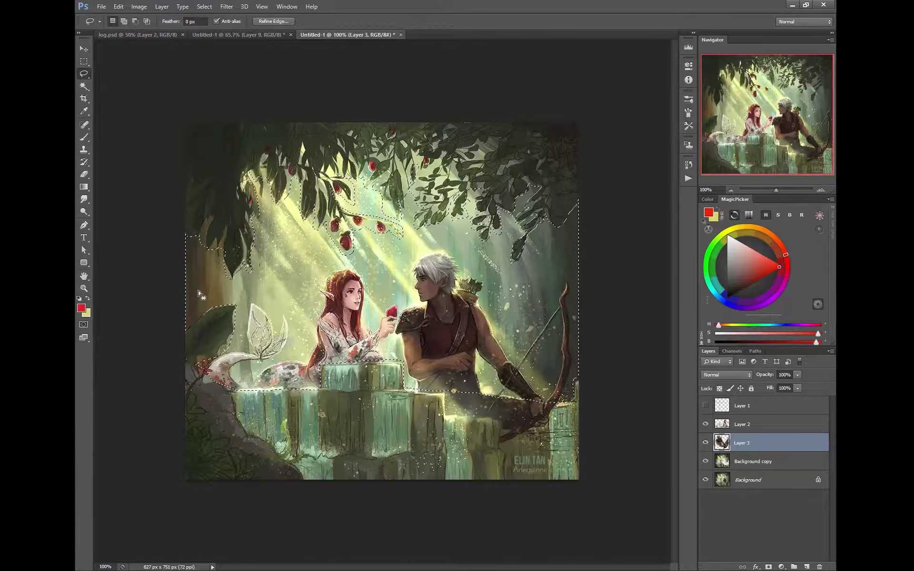
pyautogui.hotkey('alt', '[')
pyautogui.rightClick(390, 318)
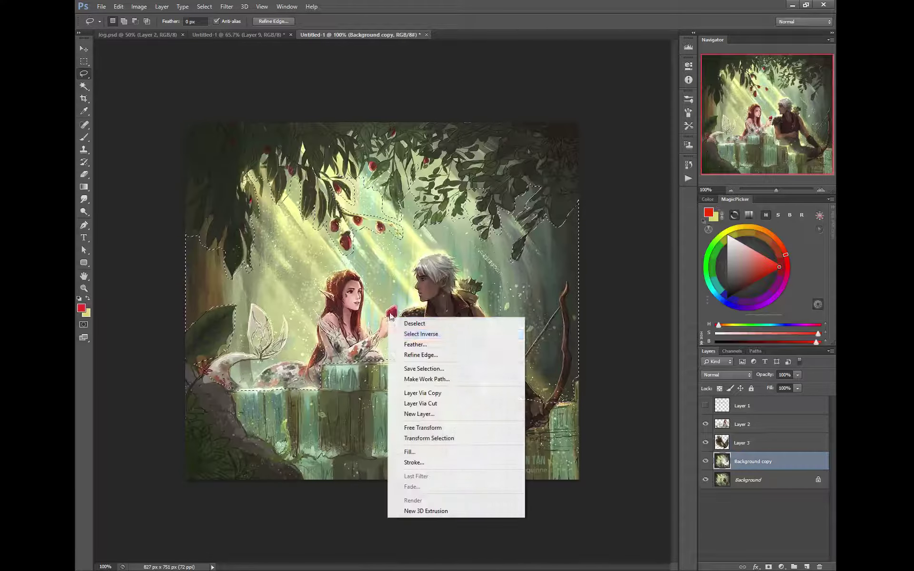
pyautogui.click(409, 402)
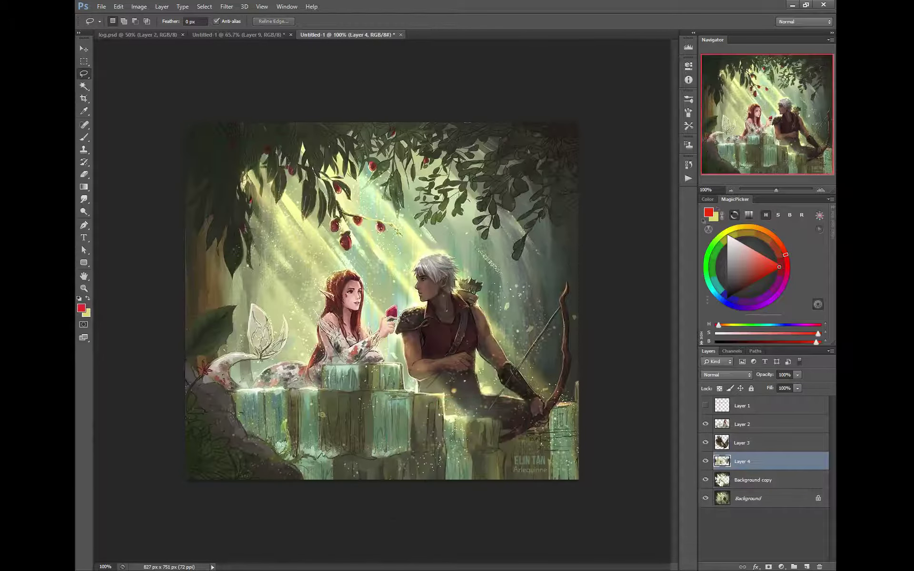
# Lasso the upper part of Background copy containing the leaves and fruit, and move it onto a new layer with Layer Via Cut
pyautogui.click(719, 480)
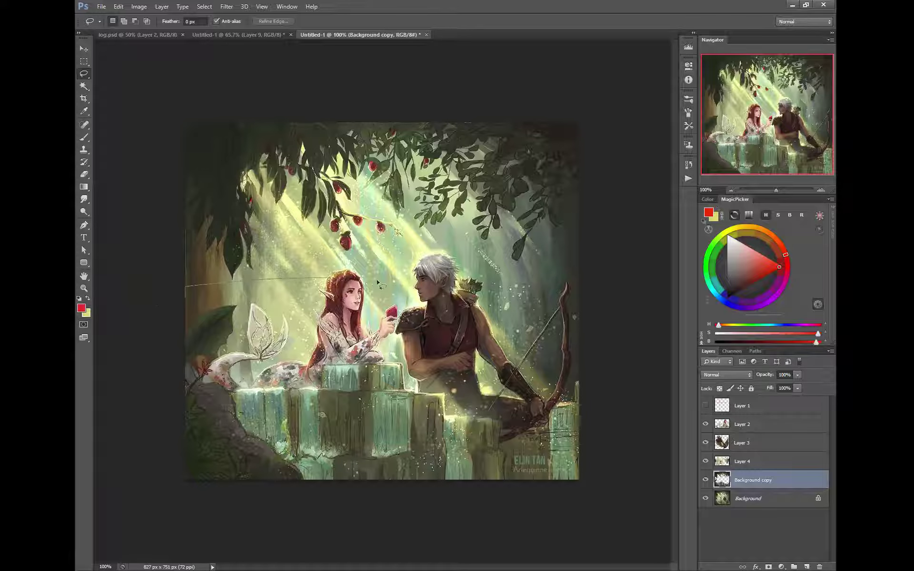
pyautogui.moveTo(378, 285)
pyautogui.mouseDown()
pyautogui.moveTo(629, 177)
pyautogui.moveTo(498, 64)
pyautogui.moveTo(105, 101)
pyautogui.moveTo(140, 285)
pyautogui.mouseUp()
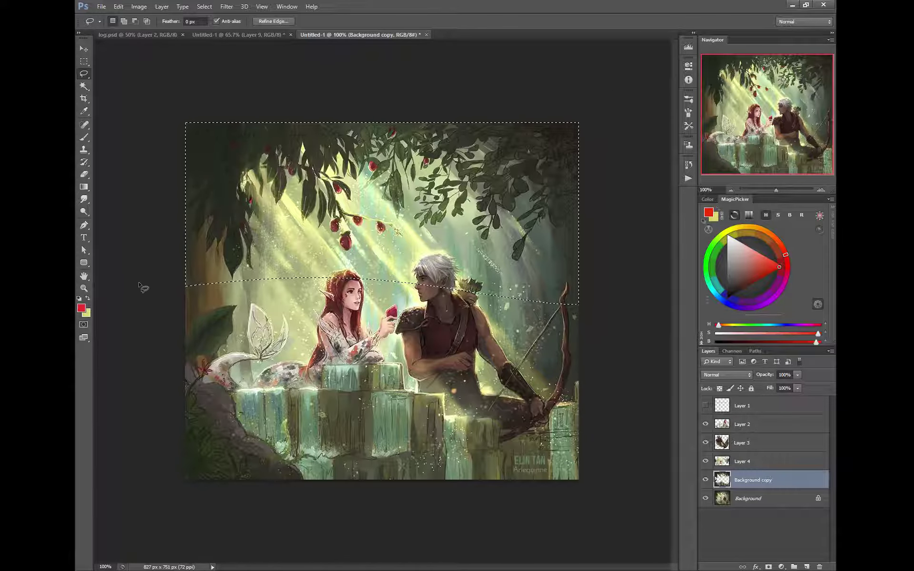
pyautogui.rightClick(341, 226)
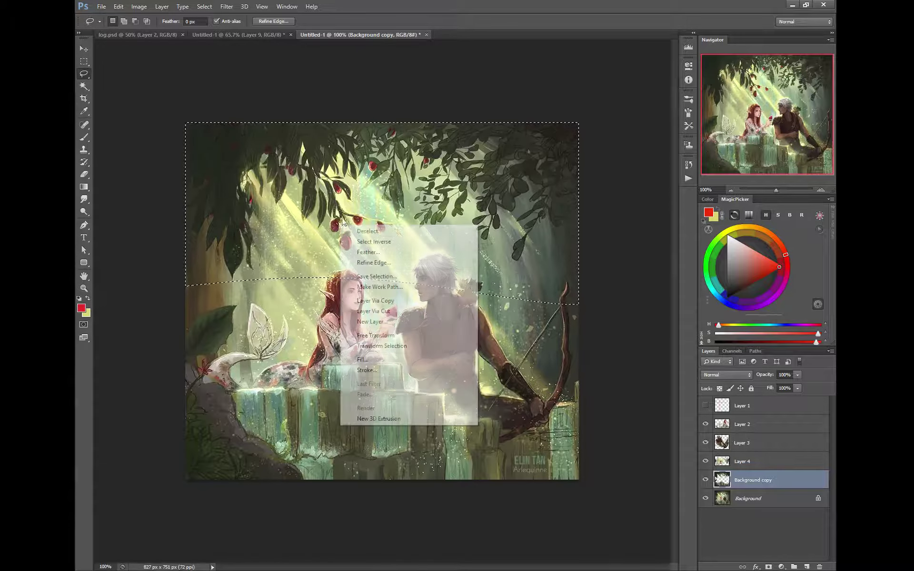
pyautogui.click(367, 301)
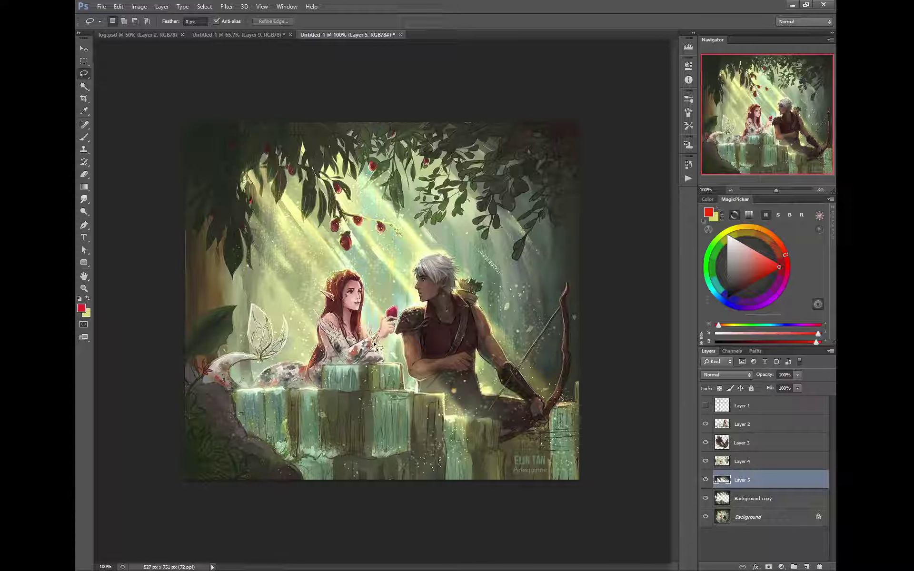
pyautogui.hotkey('ctrl', 'z')
pyautogui.rightClick(395, 195)
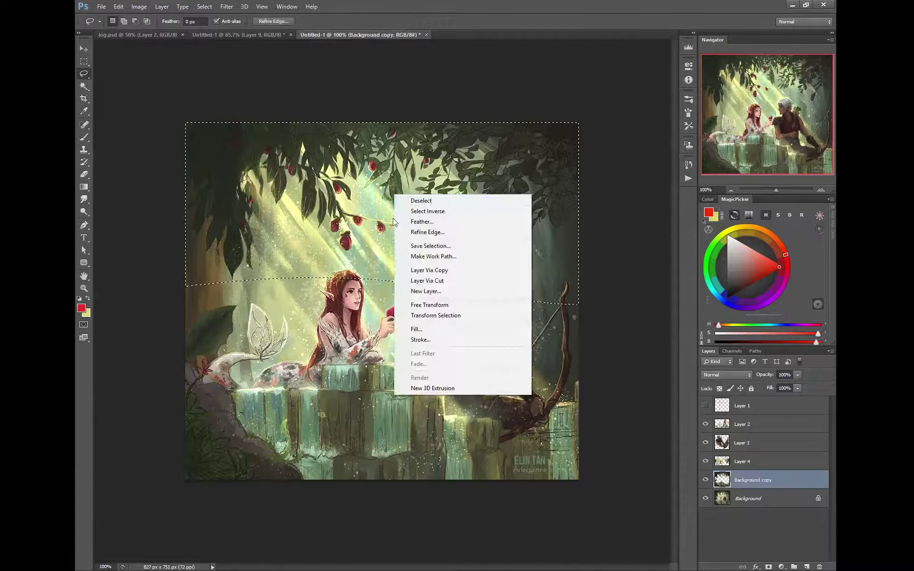
pyautogui.click(415, 282)
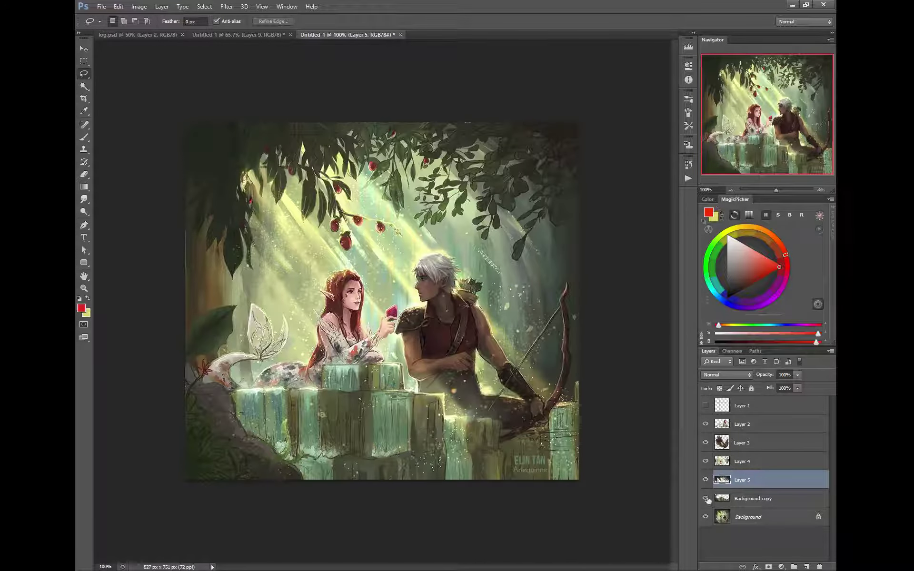
# Toggle the layers' visibility to inspect the separated pieces, leaving only Layer 4 and Background copy shown
pyautogui.click(705, 517)
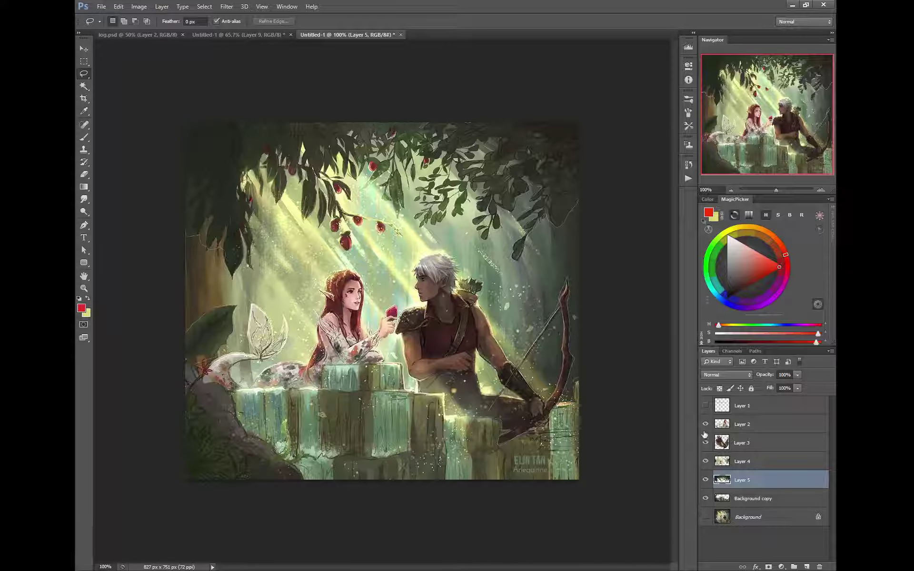
pyautogui.click(706, 498)
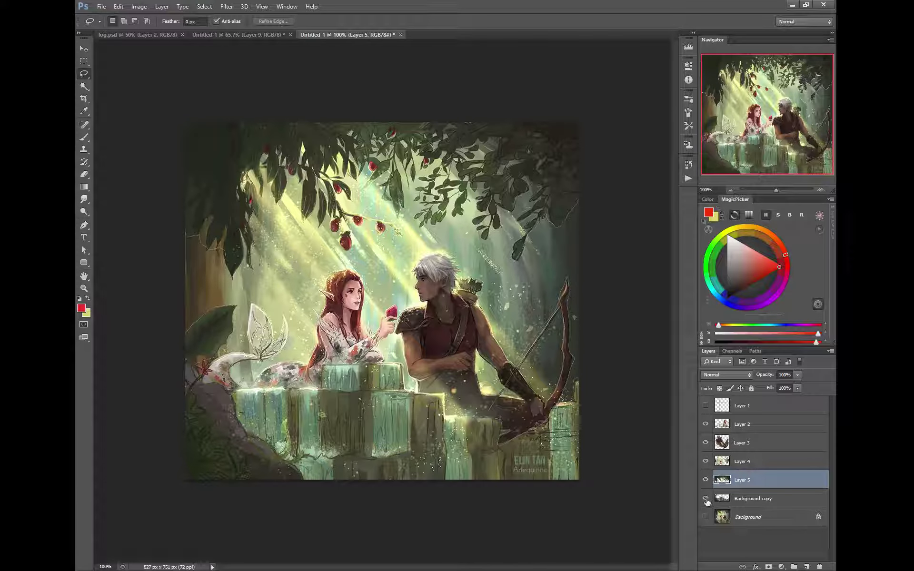
pyautogui.click(706, 425)
pyautogui.click(705, 430)
pyautogui.click(706, 498)
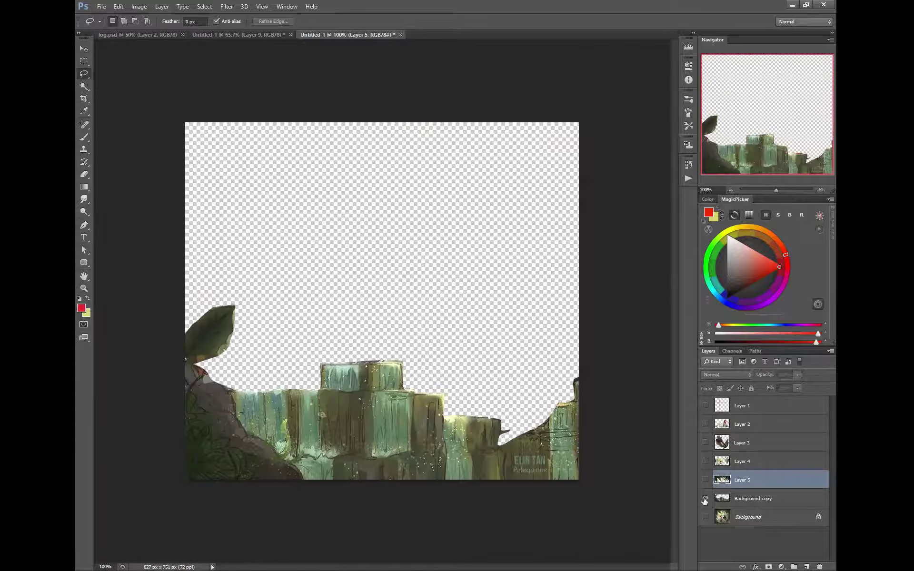
pyautogui.click(706, 481)
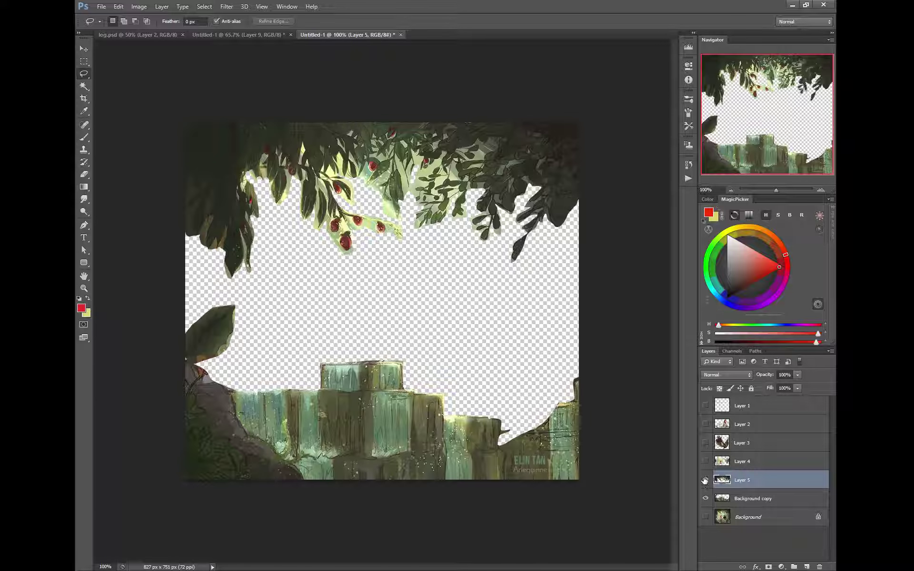
pyautogui.click(705, 480)
pyautogui.click(706, 461)
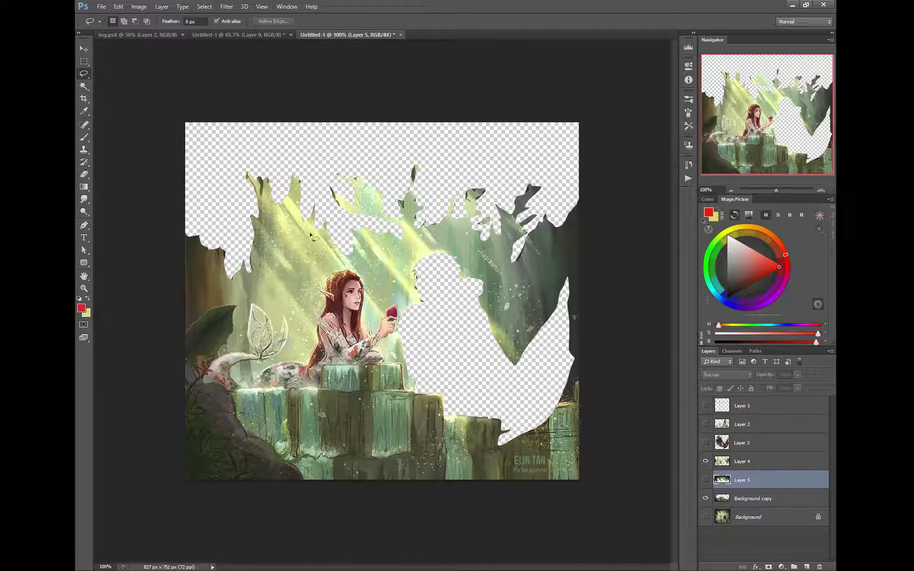
# Paint over the red-haired mermaid's head and torso on Layer 4 with pale green sampled from the backdrop
pyautogui.click(726, 464)
pyautogui.rightClick(319, 309)
pyautogui.click(310, 263)
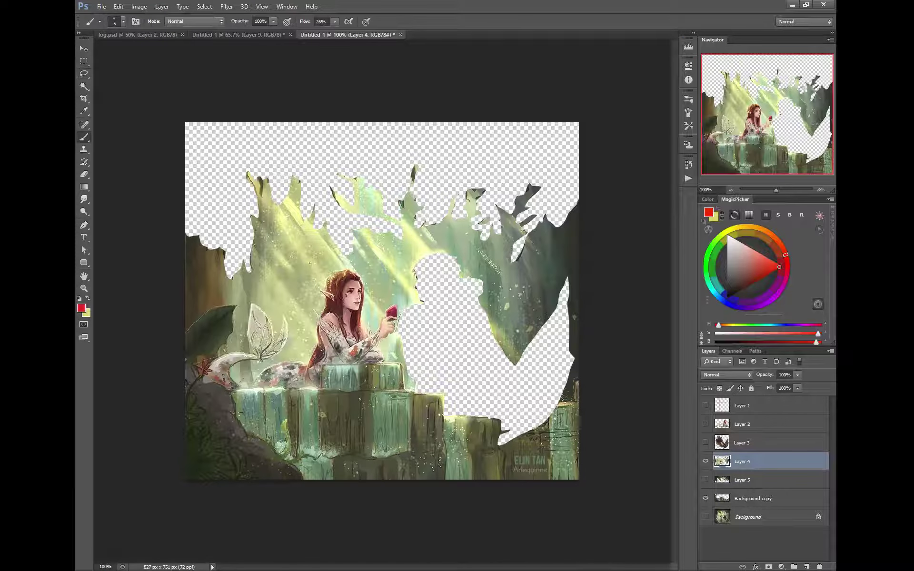
pyautogui.keyDown('alt'); pyautogui.click(305, 288); pyautogui.keyUp('alt')
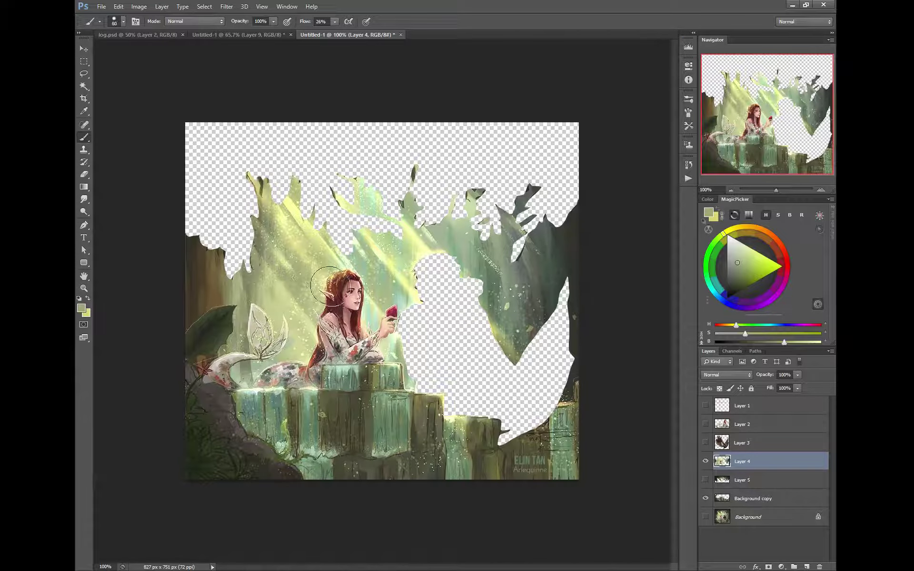
pyautogui.moveTo(330, 285)
pyautogui.mouseDown()
pyautogui.moveTo(327, 275)
pyautogui.moveTo(345, 309)
pyautogui.moveTo(316, 306)
pyautogui.moveTo(323, 313)
pyautogui.moveTo(298, 288)
pyautogui.moveTo(306, 320)
pyautogui.moveTo(279, 338)
pyautogui.mouseUp()
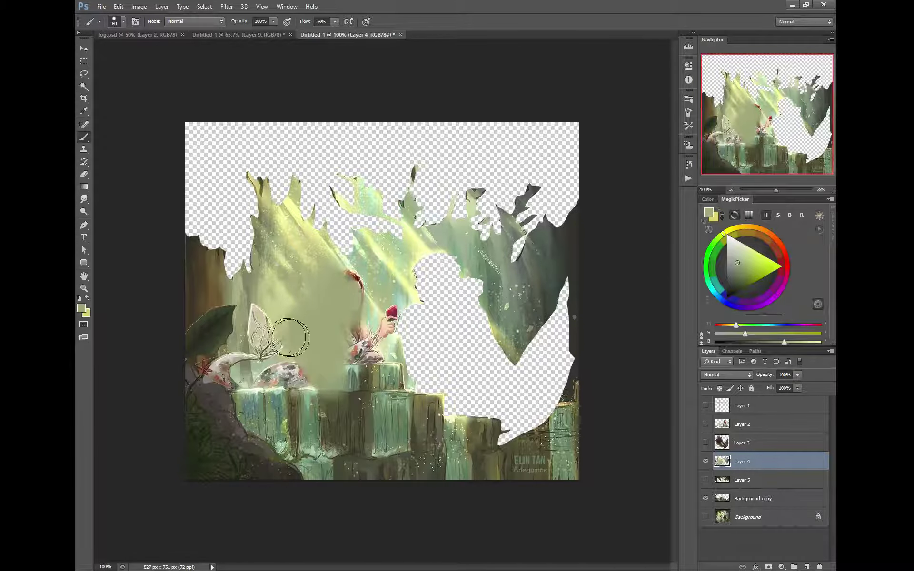
# Brush sampled backdrop colours over the mermaid's tail and fin on Layer 4, extending the light rays downward
pyautogui.keyDown('alt'); pyautogui.click(268, 303); pyautogui.keyUp('alt')
pyautogui.moveTo(277, 314)
pyautogui.mouseDown()
pyautogui.moveTo(297, 376)
pyautogui.moveTo(228, 305)
pyautogui.moveTo(272, 367)
pyautogui.moveTo(225, 340)
pyautogui.moveTo(237, 372)
pyautogui.mouseUp()
pyautogui.keyDown('alt'); pyautogui.click(262, 363); pyautogui.keyUp('alt')
pyautogui.keyDown('alt'); pyautogui.click(252, 295); pyautogui.keyUp('alt')
pyautogui.moveTo(253, 295)
pyautogui.mouseDown()
pyautogui.moveTo(240, 289)
pyautogui.moveTo(249, 316)
pyautogui.moveTo(238, 292)
pyautogui.moveTo(337, 340)
pyautogui.mouseUp()
# Cover the leftover hair, arms and held fruit on Layer 4 with sampled backdrop tones, and reduce the brush size
pyautogui.keyDown('alt'); pyautogui.click(368, 274); pyautogui.keyUp('alt')
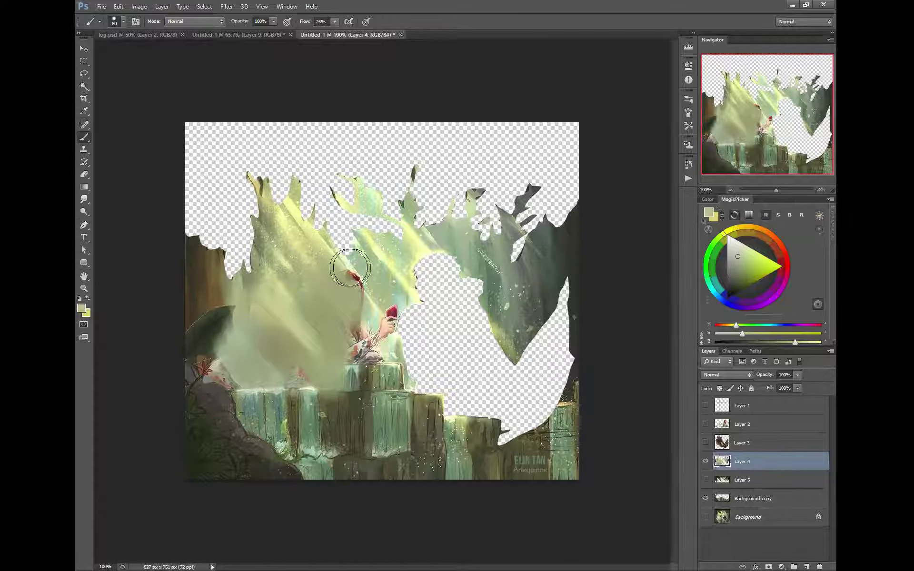
pyautogui.moveTo(348, 267); pyautogui.dragTo(344, 285)
pyautogui.moveTo(387, 323)
pyautogui.mouseDown()
pyautogui.moveTo(396, 319)
pyautogui.moveTo(367, 327)
pyautogui.moveTo(350, 360)
pyautogui.mouseUp()
pyautogui.keyDown('alt'); pyautogui.click(307, 292); pyautogui.keyUp('alt')
pyautogui.moveTo(338, 313)
pyautogui.mouseDown()
pyautogui.moveTo(368, 349)
pyautogui.moveTo(332, 342)
pyautogui.moveTo(353, 344)
pyautogui.moveTo(343, 302)
pyautogui.moveTo(370, 305)
pyautogui.moveTo(368, 294)
pyautogui.moveTo(370, 310)
pyautogui.moveTo(350, 329)
pyautogui.mouseUp()
pyautogui.keyDown('alt'); pyautogui.click(316, 261); pyautogui.keyUp('alt')
pyautogui.moveTo(322, 263)
pyautogui.mouseDown()
pyautogui.moveTo(365, 296)
pyautogui.moveTo(318, 262)
pyautogui.mouseUp()
pyautogui.keyDown('alt'); pyautogui.click(394, 286); pyautogui.keyUp('alt')
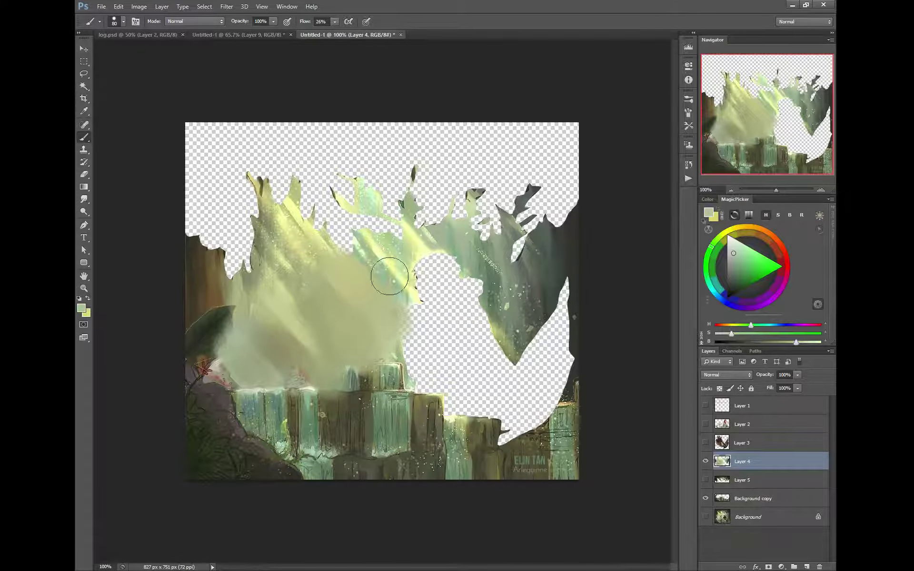
pyautogui.press('[')
pyautogui.press('[')
pyautogui.press('[')
pyautogui.press('[')
pyautogui.press('[')
pyautogui.press('[')
# Place Background copy above Layer 4 and show Layer 3, Layer 2 and the red thirds grid on Layer 1
pyautogui.moveTo(721, 497); pyautogui.dragTo(717, 464)
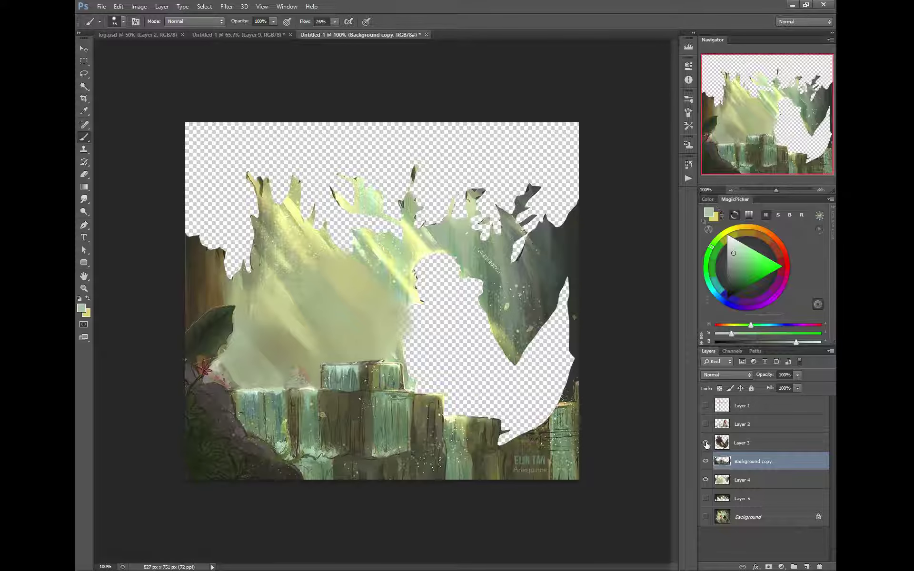
pyautogui.click(706, 442)
pyautogui.click(707, 425)
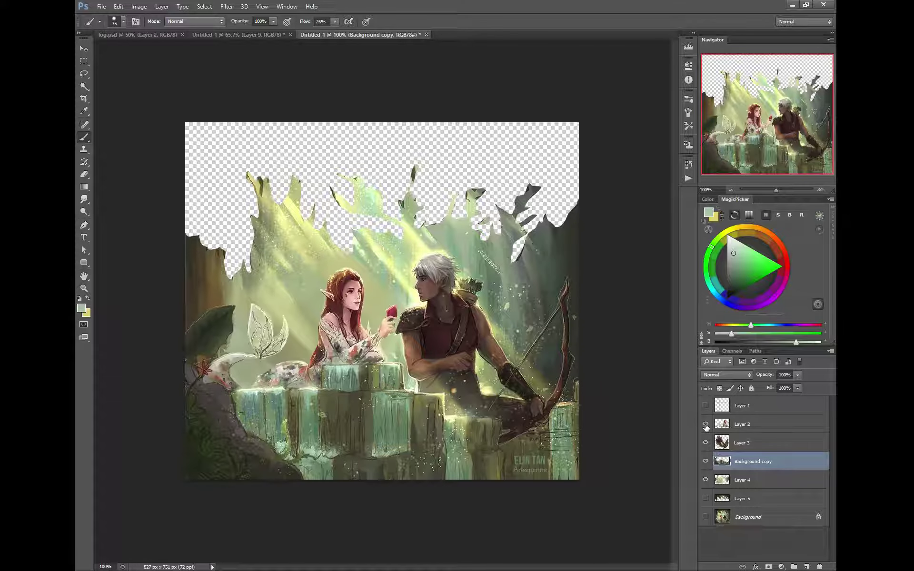
pyautogui.click(706, 406)
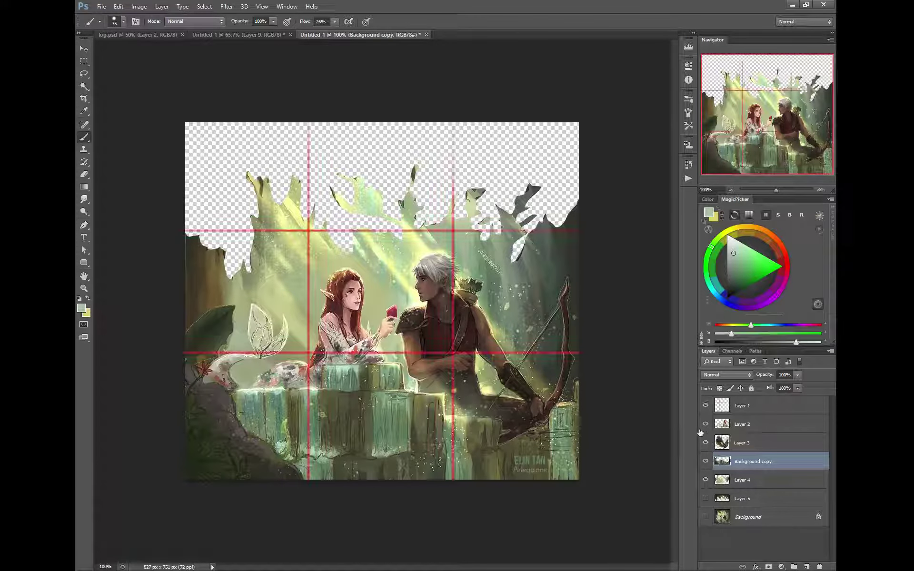
# Move the archer up and right onto the upper-right thirds intersection, and the mermaid down and left to the lower-left one
pyautogui.moveTo(438, 334); pyautogui.dragTo(456, 289)
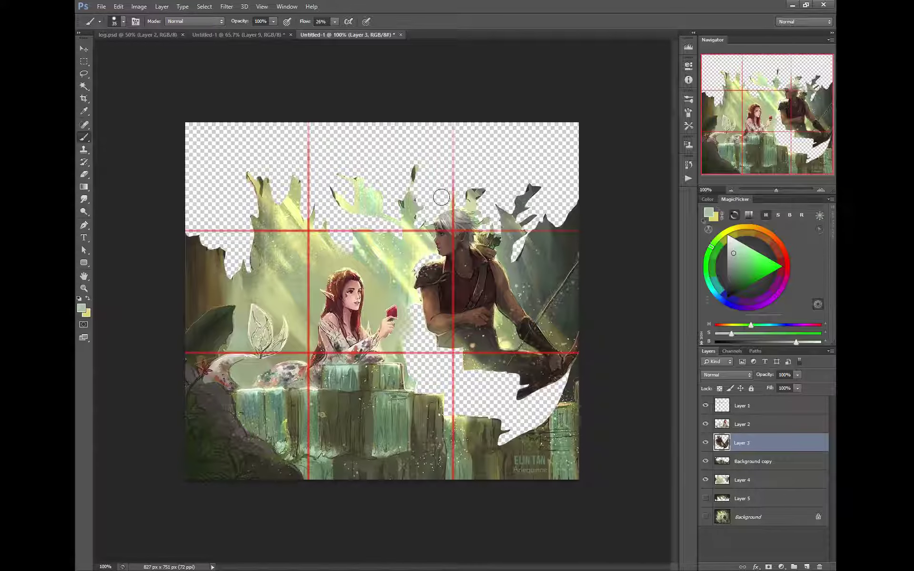
pyautogui.moveTo(342, 325); pyautogui.dragTo(305, 368)
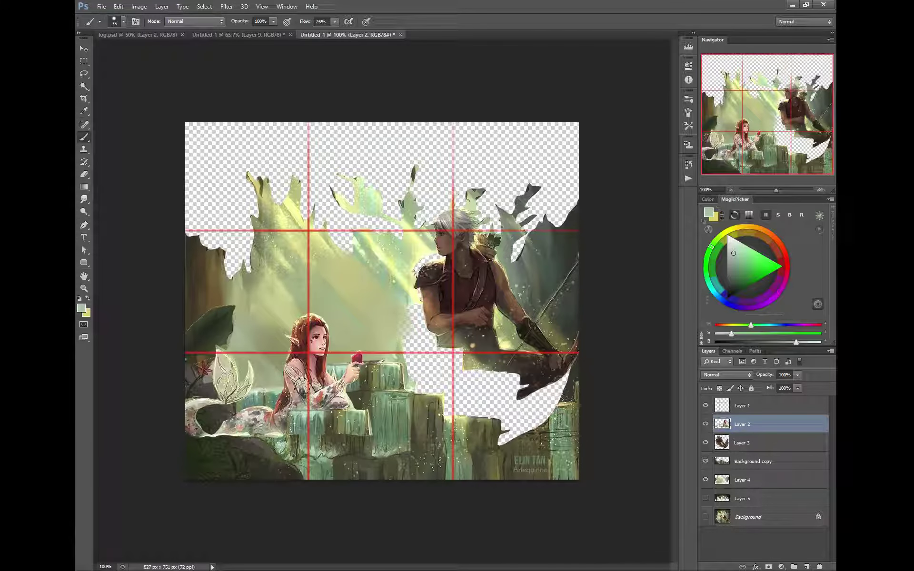
# Shift the Background copy stone blocks down and left beneath the mermaid, and place a duplicate of the layer beneath the archer
pyautogui.keyDown('ctrl'); pyautogui.click(383, 431); pyautogui.keyUp('ctrl')
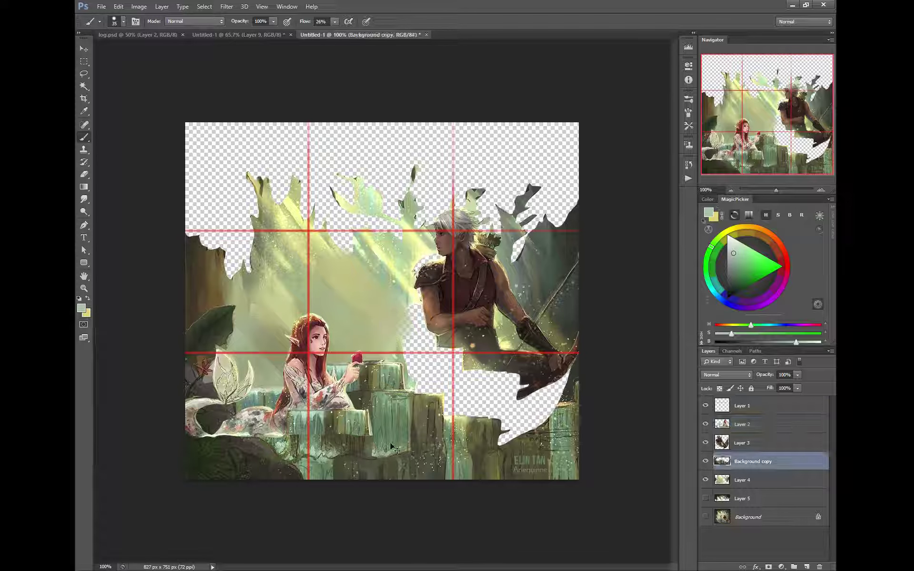
pyautogui.moveTo(403, 425)
pyautogui.mouseDown()
pyautogui.moveTo(400, 463)
pyautogui.moveTo(366, 470)
pyautogui.mouseUp()
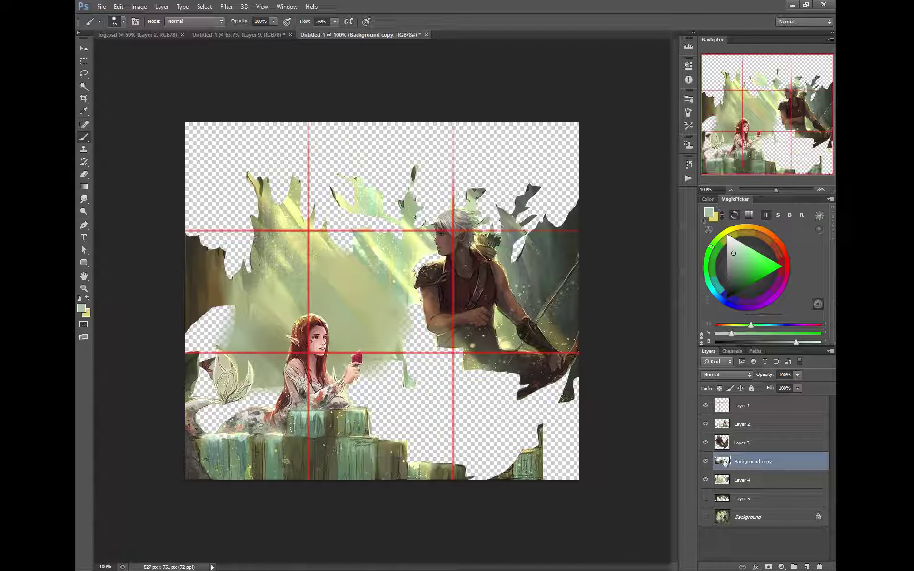
pyautogui.moveTo(725, 462); pyautogui.dragTo(808, 563)
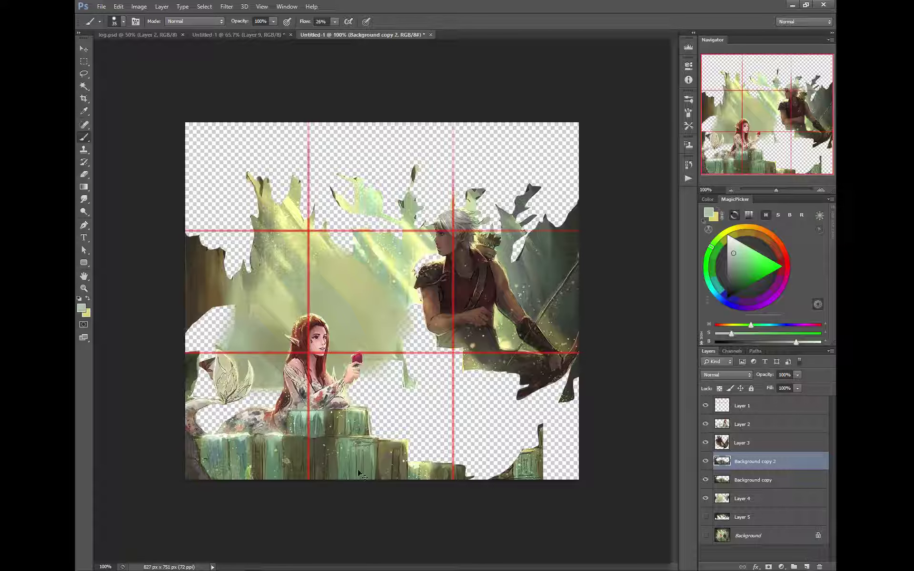
pyautogui.moveTo(344, 469)
pyautogui.mouseDown()
pyautogui.moveTo(485, 466)
pyautogui.moveTo(495, 455)
pyautogui.moveTo(479, 447)
pyautogui.moveTo(492, 448)
pyautogui.moveTo(468, 415)
pyautogui.moveTo(443, 401)
pyautogui.mouseUp()
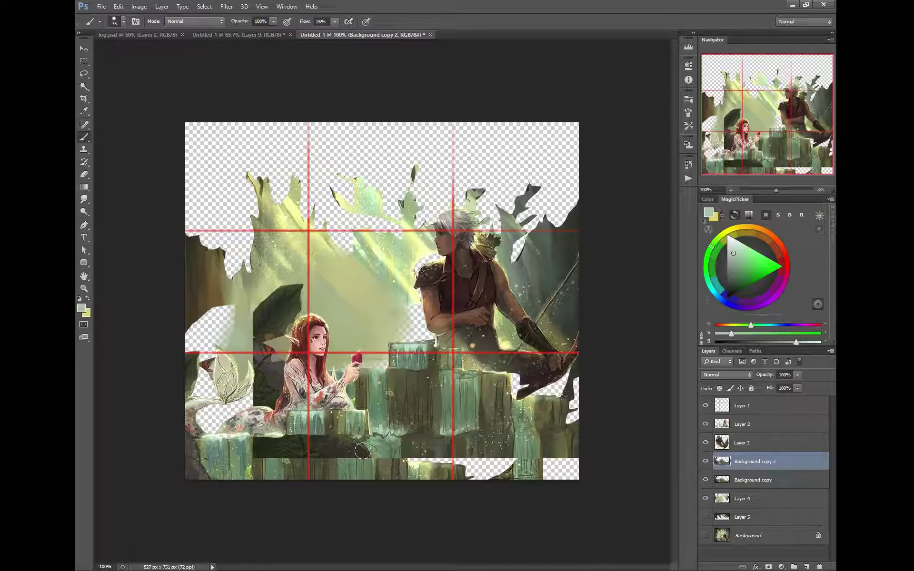
# Move the foliage on Layer 5 directly below Layer 1 in the stack and make it visible
pyautogui.moveTo(717, 519); pyautogui.dragTo(714, 414)
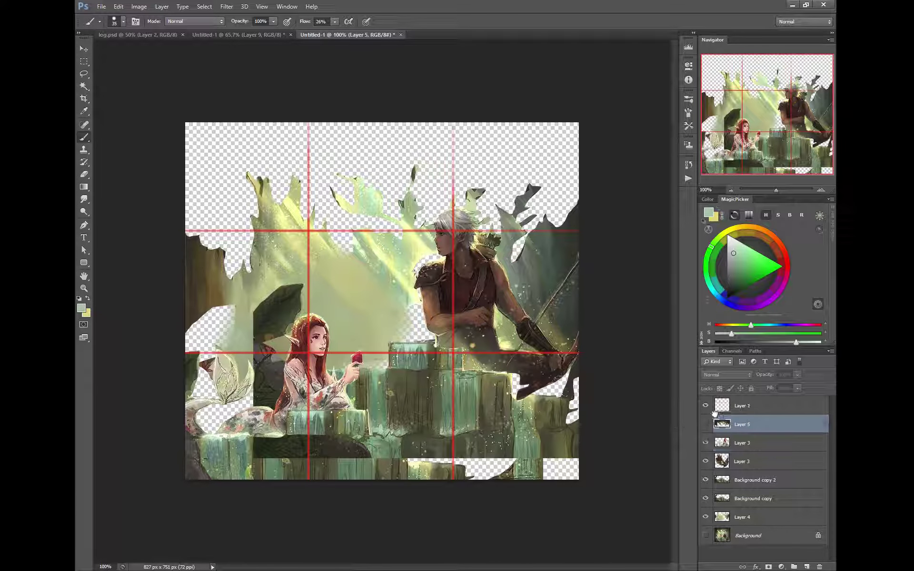
pyautogui.click(706, 424)
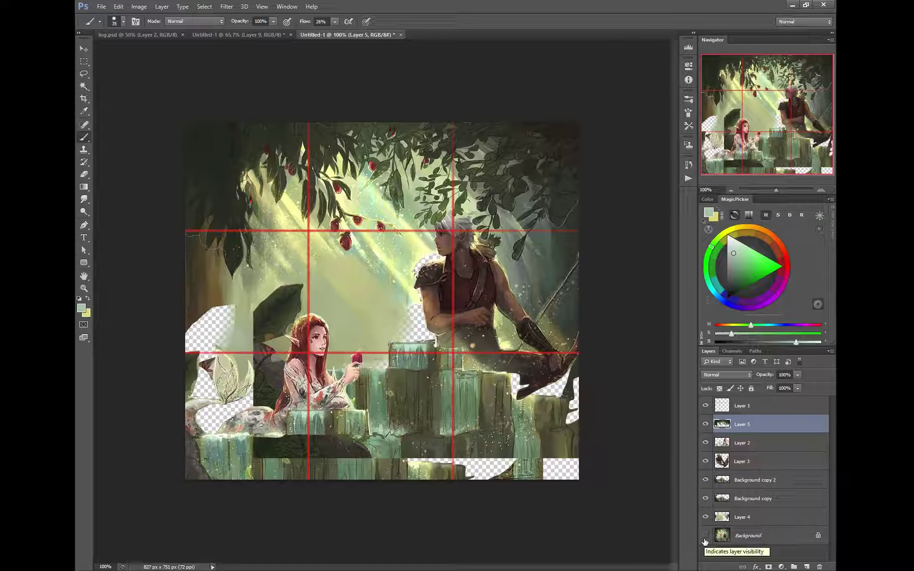
# Fill the transparent gaps below the stones and by the archer's feet on Background copy 2 with sampled dark green tones
pyautogui.keyDown('ctrl'); pyautogui.click(506, 452); pyautogui.keyUp('ctrl')
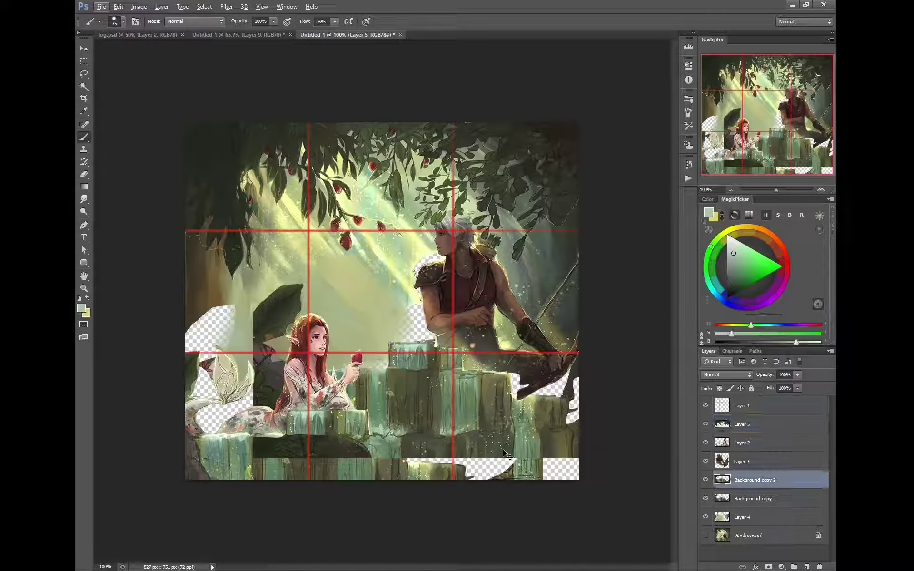
pyautogui.keyDown('alt'); pyautogui.click(503, 443); pyautogui.keyUp('alt')
pyautogui.moveTo(502, 443)
pyautogui.mouseDown()
pyautogui.moveTo(507, 474)
pyautogui.moveTo(488, 458)
pyautogui.moveTo(496, 484)
pyautogui.moveTo(472, 458)
pyautogui.moveTo(468, 475)
pyautogui.moveTo(434, 457)
pyautogui.moveTo(470, 459)
pyautogui.moveTo(403, 461)
pyautogui.mouseUp()
pyautogui.keyDown('alt'); pyautogui.click(445, 452); pyautogui.keyUp('alt')
pyautogui.keyDown('alt'); pyautogui.click(553, 452); pyautogui.keyUp('alt')
pyautogui.moveTo(550, 461)
pyautogui.mouseDown()
pyautogui.moveTo(559, 455)
pyautogui.moveTo(576, 483)
pyautogui.mouseUp()
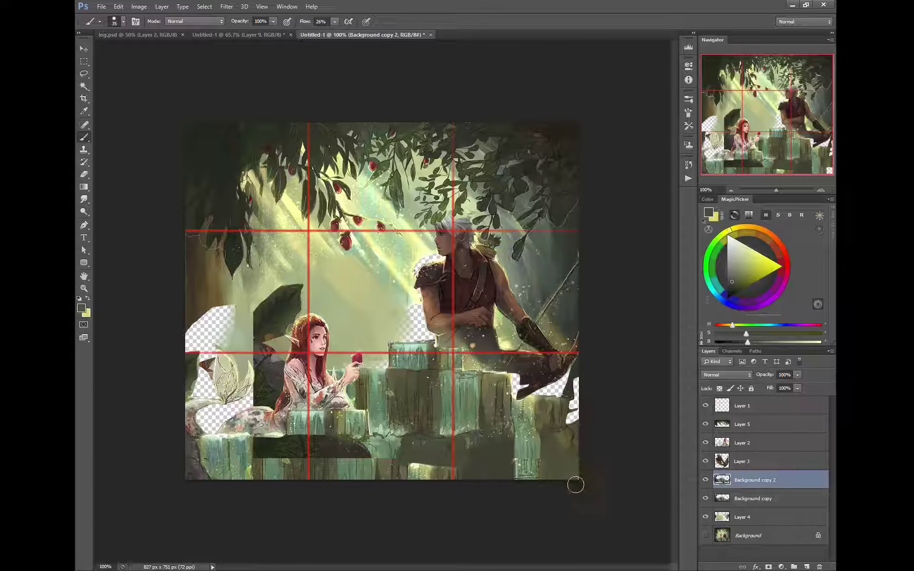
pyautogui.keyDown('alt'); pyautogui.click(576, 303); pyautogui.keyUp('alt')
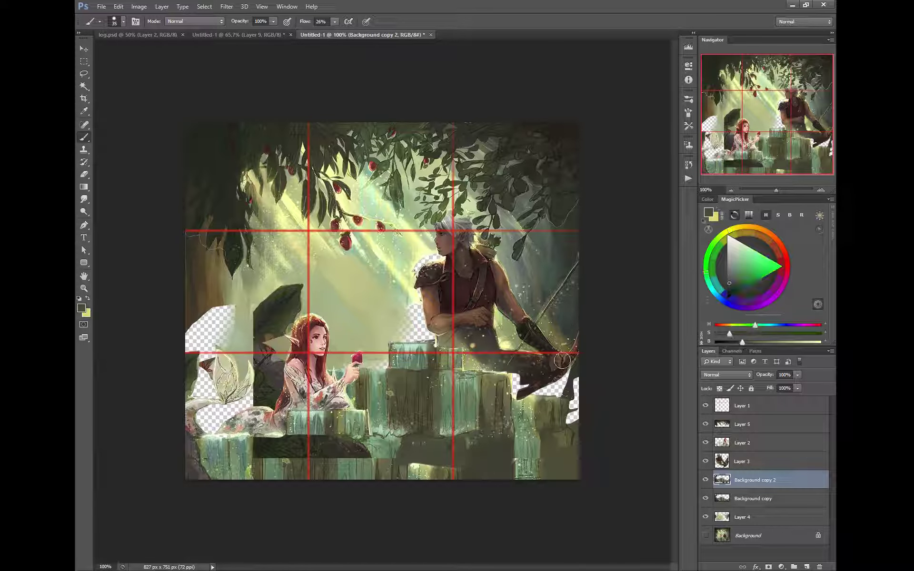
pyautogui.moveTo(574, 350)
pyautogui.mouseDown()
pyautogui.moveTo(532, 391)
pyautogui.moveTo(577, 390)
pyautogui.moveTo(579, 382)
pyautogui.moveTo(578, 420)
pyautogui.moveTo(573, 381)
pyautogui.mouseUp()
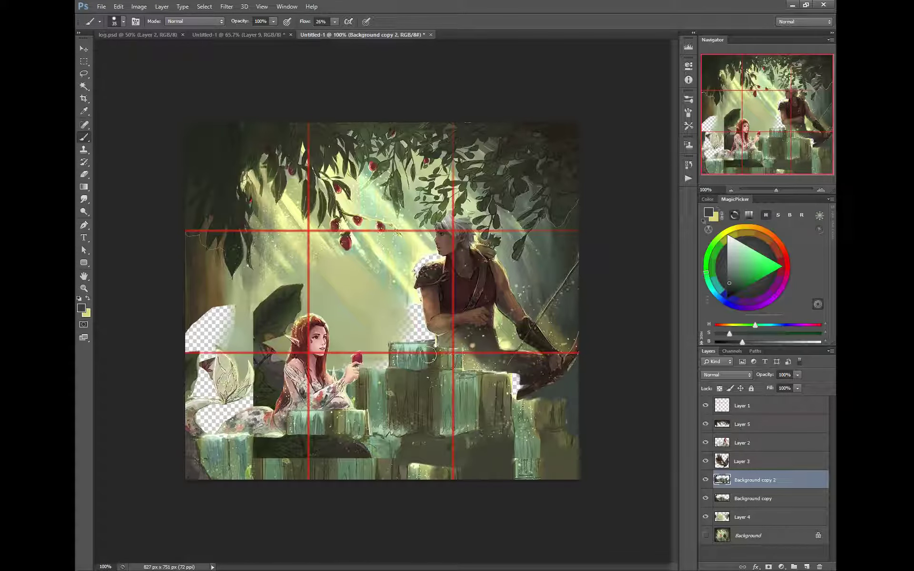
# Try to paint the backdrop gaps in front of the archer on Background copy 2 with sampled pale yellow and green
pyautogui.keyDown('alt'); pyautogui.click(410, 291); pyautogui.keyUp('alt')
pyautogui.moveTo(410, 297)
pyautogui.mouseDown()
pyautogui.moveTo(421, 323)
pyautogui.moveTo(407, 317)
pyautogui.moveTo(403, 281)
pyautogui.mouseUp()
pyautogui.keyDown('alt'); pyautogui.click(391, 262); pyautogui.keyUp('alt')
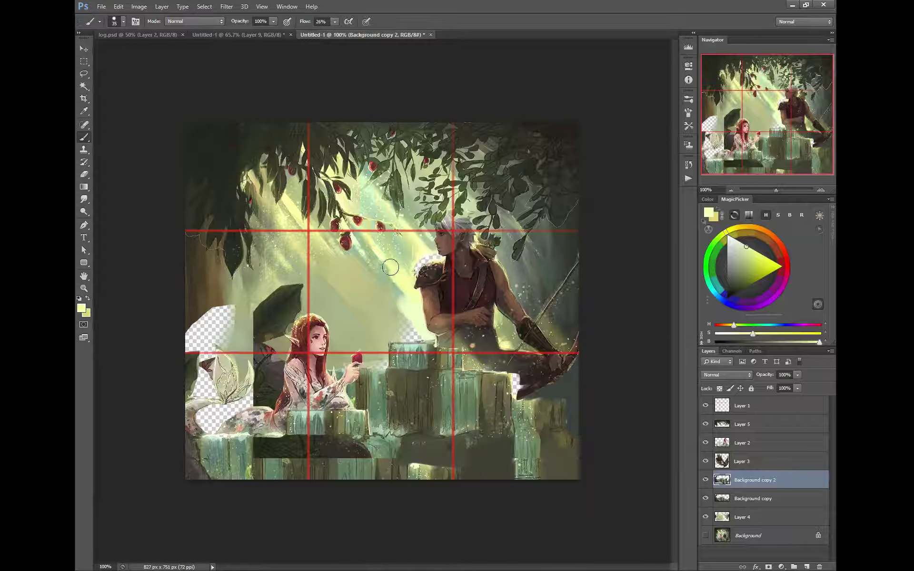
pyautogui.keyDown('alt'); pyautogui.click(413, 243); pyautogui.keyUp('alt')
pyautogui.moveTo(417, 247)
pyautogui.mouseDown()
pyautogui.moveTo(430, 263)
pyautogui.moveTo(390, 238)
pyautogui.moveTo(408, 271)
pyautogui.moveTo(421, 252)
pyautogui.mouseUp()
pyautogui.keyDown('alt'); pyautogui.click(393, 241); pyautogui.keyUp('alt')
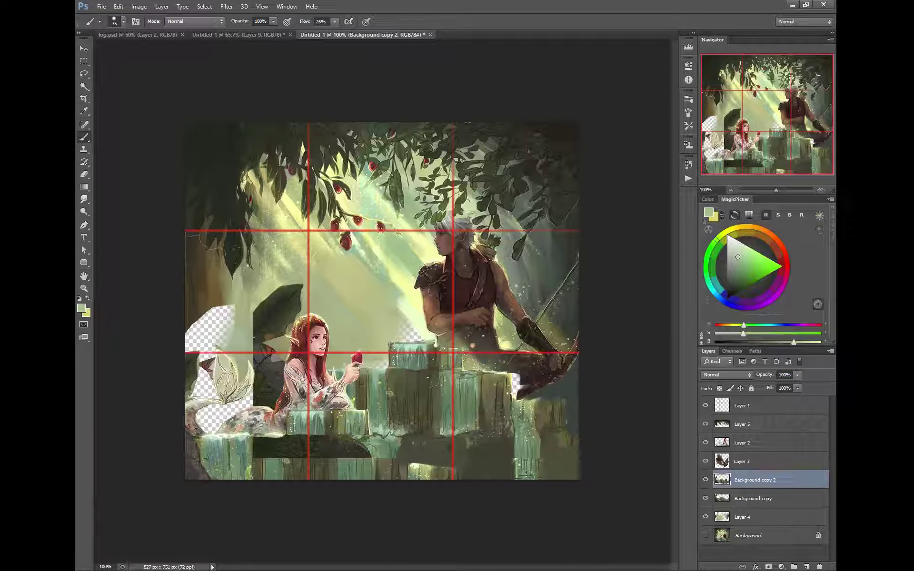
pyautogui.keyDown('alt'); pyautogui.click(382, 309); pyautogui.keyUp('alt')
pyautogui.moveTo(386, 304)
pyautogui.mouseDown()
pyautogui.moveTo(407, 340)
pyautogui.moveTo(375, 325)
pyautogui.moveTo(365, 343)
pyautogui.mouseUp()
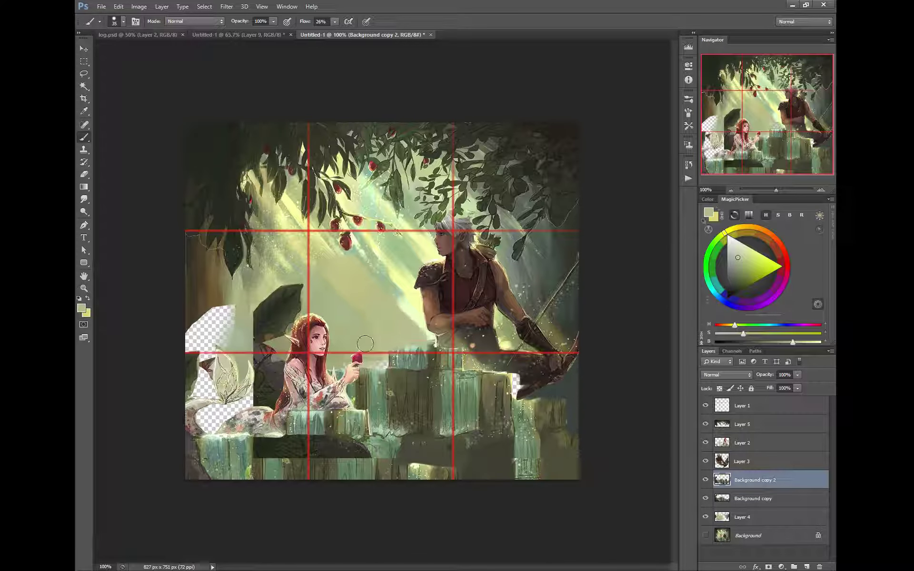
# Clear the backdrop paint in front of the archer from Background copy 2 with the Eraser
pyautogui.rightClick(424, 352)
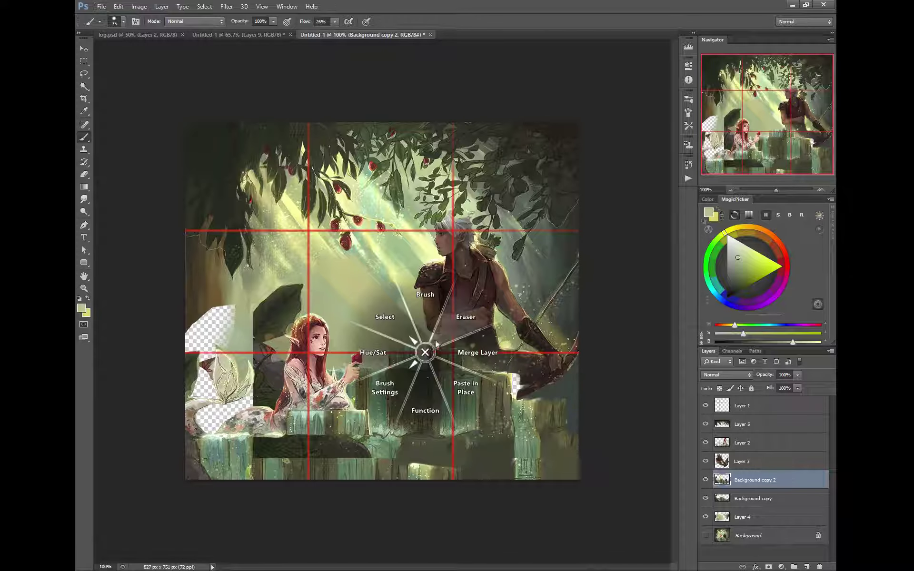
pyautogui.click(460, 320)
pyautogui.moveTo(413, 332)
pyautogui.mouseDown()
pyautogui.moveTo(394, 337)
pyautogui.moveTo(413, 329)
pyautogui.mouseUp()
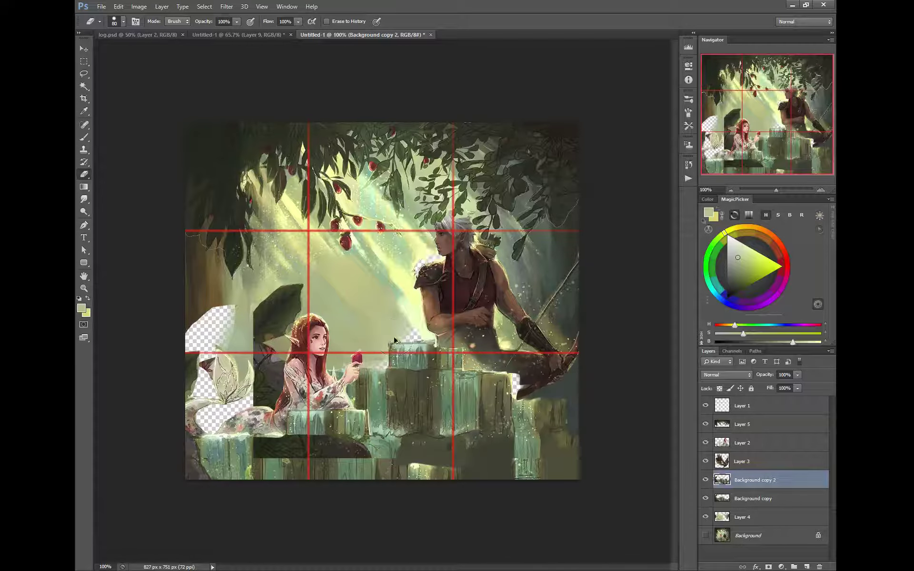
pyautogui.moveTo(412, 309); pyautogui.dragTo(418, 328)
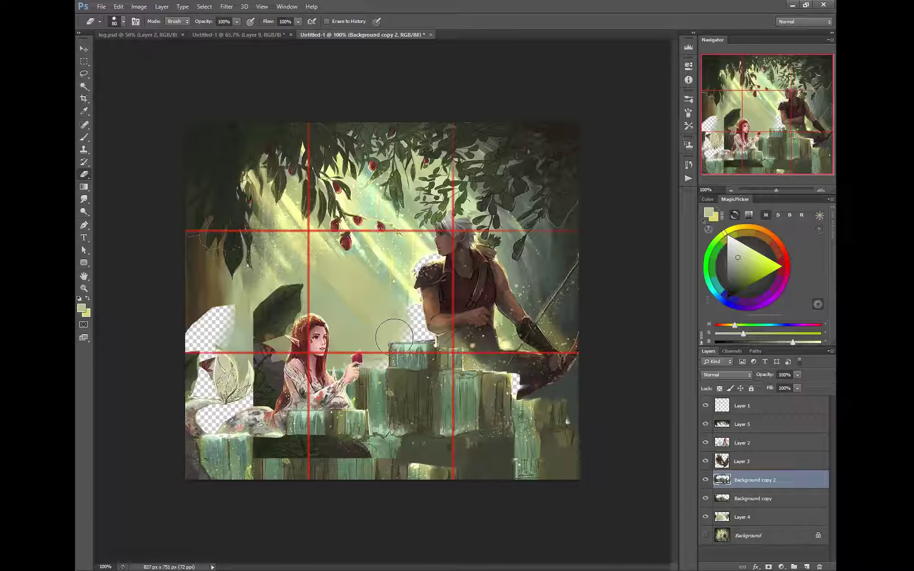
# Fill the backdrop gaps in front of the archer on Layer 4 with sampled pale green, using a size 70 brush
pyautogui.click(724, 519)
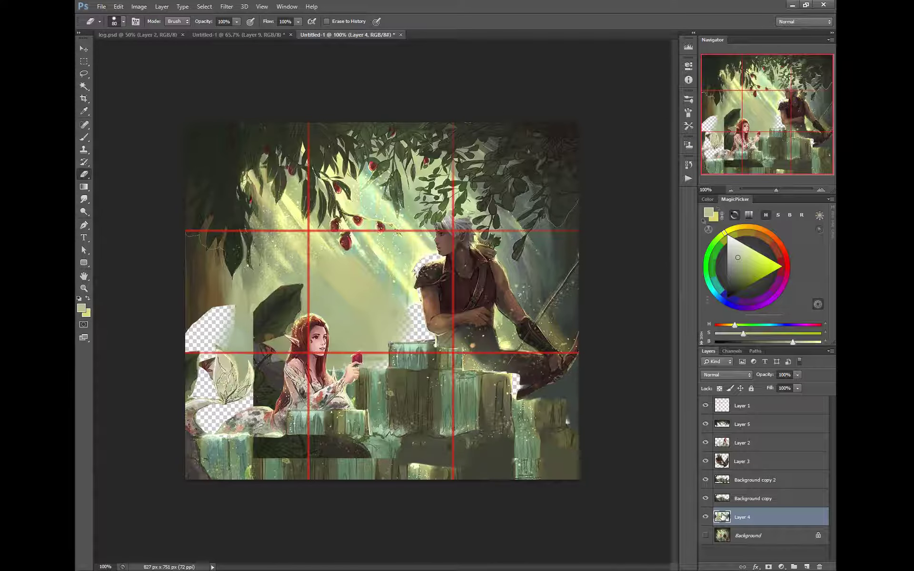
pyautogui.rightClick(386, 308)
pyautogui.click(387, 290)
pyautogui.press(']')
pyautogui.press(']')
pyautogui.press(']')
pyautogui.press(']')
pyautogui.press(']')
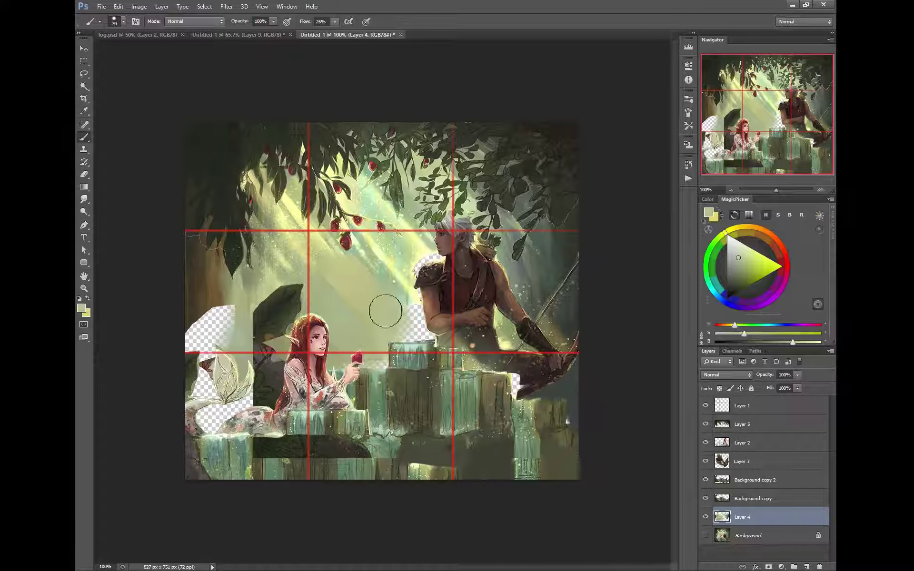
pyautogui.moveTo(395, 316); pyautogui.dragTo(421, 335)
pyautogui.keyDown('alt'); pyautogui.click(406, 249); pyautogui.keyUp('alt')
pyautogui.moveTo(400, 250); pyautogui.dragTo(448, 286)
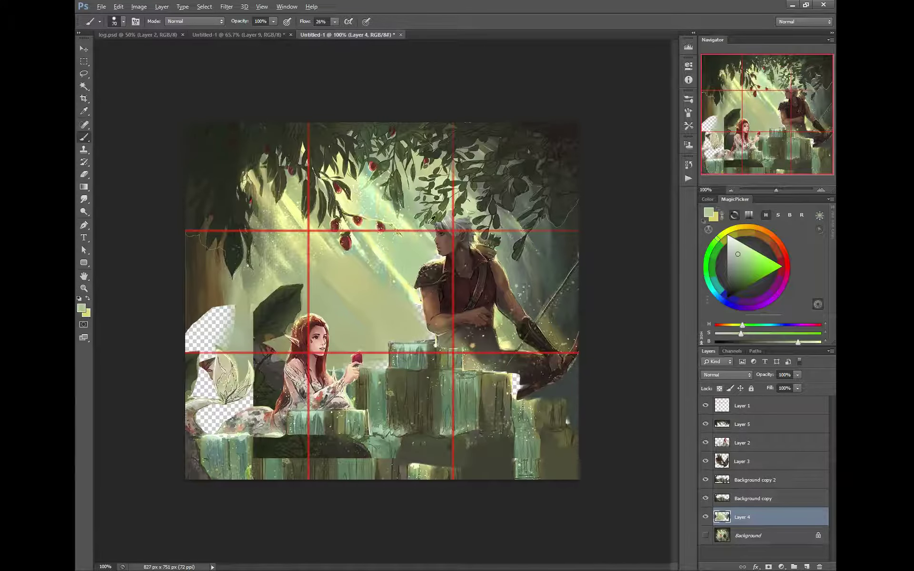
# Paint narrow pale yellow light rays slanting down toward the archer on Layer 4 with a smaller brush
pyautogui.keyDown('alt'); pyautogui.click(405, 283); pyautogui.keyUp('alt')
pyautogui.press('[')
pyautogui.press('[')
pyautogui.press('[')
pyautogui.press('[')
pyautogui.press('[')
pyautogui.press('[')
pyautogui.moveTo(400, 214); pyautogui.dragTo(435, 255)
pyautogui.press('[')
pyautogui.press('[')
pyautogui.press('[')
pyautogui.moveTo(386, 275); pyautogui.dragTo(424, 323)
pyautogui.press('[')
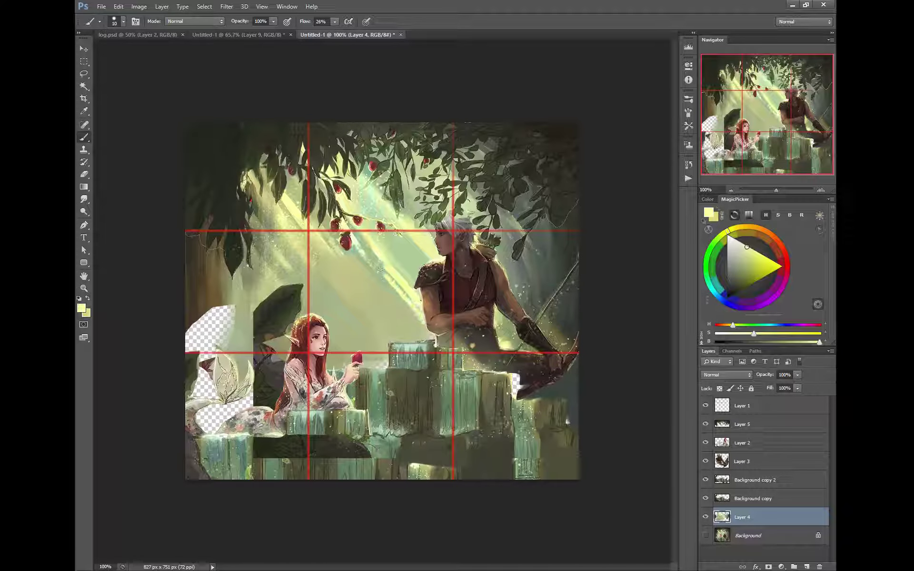
# Fill the transparent gap under the archer's legs on Layer 4 with sampled dark green, using a size 70 brush
pyautogui.keyDown('alt'); pyautogui.click(556, 391); pyautogui.keyUp('alt')
pyautogui.press(']')
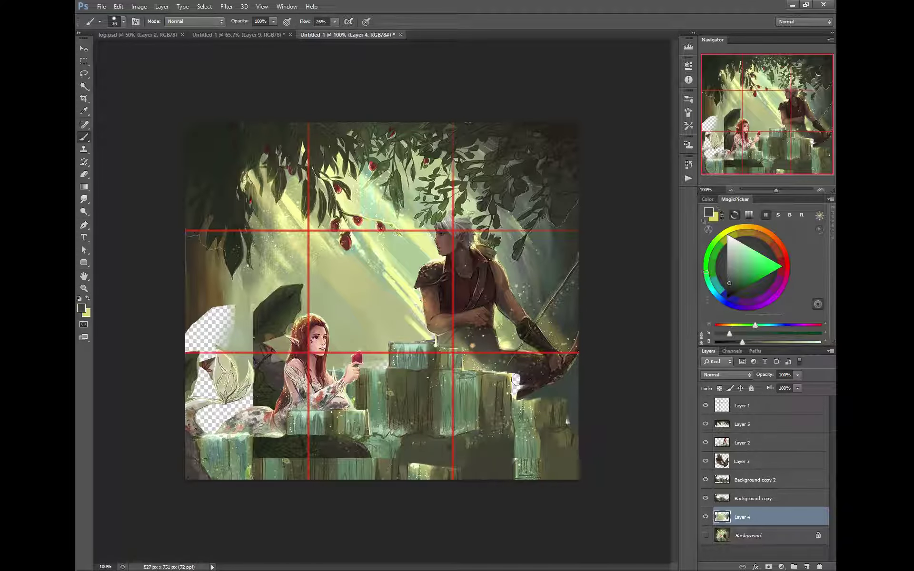
pyautogui.press(']')
pyautogui.press(']')
pyautogui.press(']')
pyautogui.moveTo(515, 380); pyautogui.dragTo(522, 396)
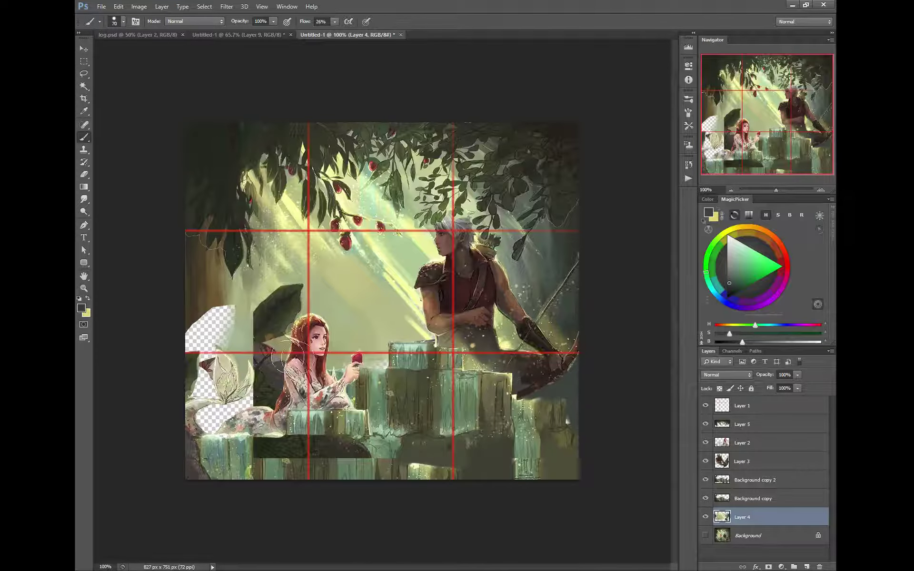
# Extend the brown tree trunk and pale green backdrop down behind the mermaid's tail on Layer 4 using sampled colours
pyautogui.keyDown('alt'); pyautogui.click(202, 284); pyautogui.keyUp('alt')
pyautogui.moveTo(189, 312); pyautogui.dragTo(186, 355)
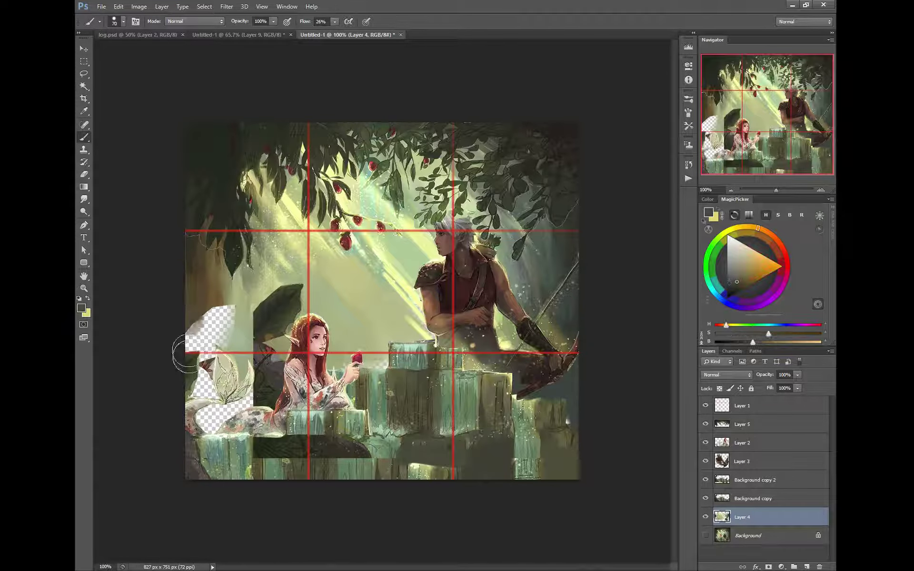
pyautogui.moveTo(182, 281)
pyautogui.mouseDown()
pyautogui.moveTo(187, 418)
pyautogui.moveTo(205, 276)
pyautogui.moveTo(208, 332)
pyautogui.mouseUp()
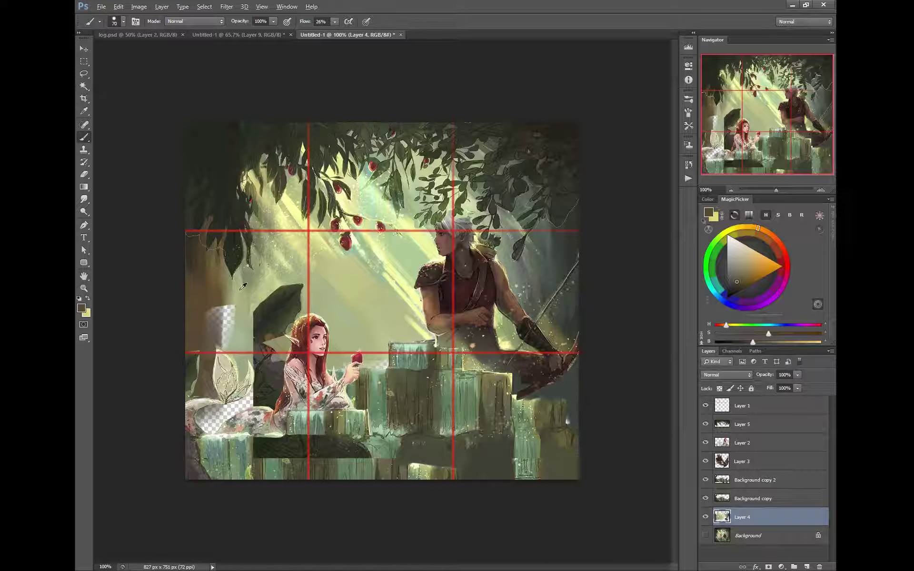
pyautogui.keyDown('alt'); pyautogui.click(238, 286); pyautogui.keyUp('alt')
pyautogui.moveTo(241, 292); pyautogui.dragTo(239, 369)
pyautogui.moveTo(240, 313); pyautogui.dragTo(243, 382)
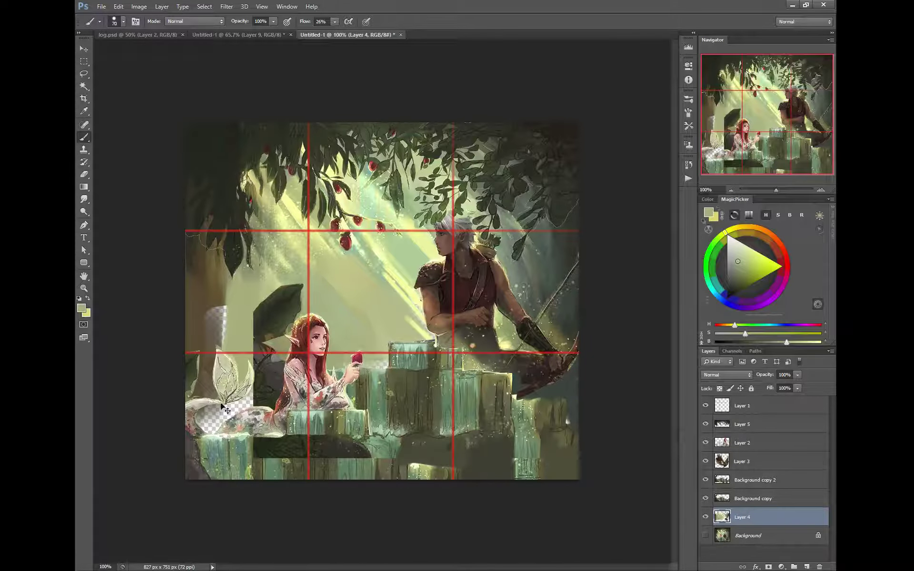
# Undo the last stroke and fill the gaps around the mermaid's tail on Layer 4 with pale green sampled from the original Background
pyautogui.hotkey('ctrl', 'z')
pyautogui.click(706, 424)
pyautogui.click(706, 535)
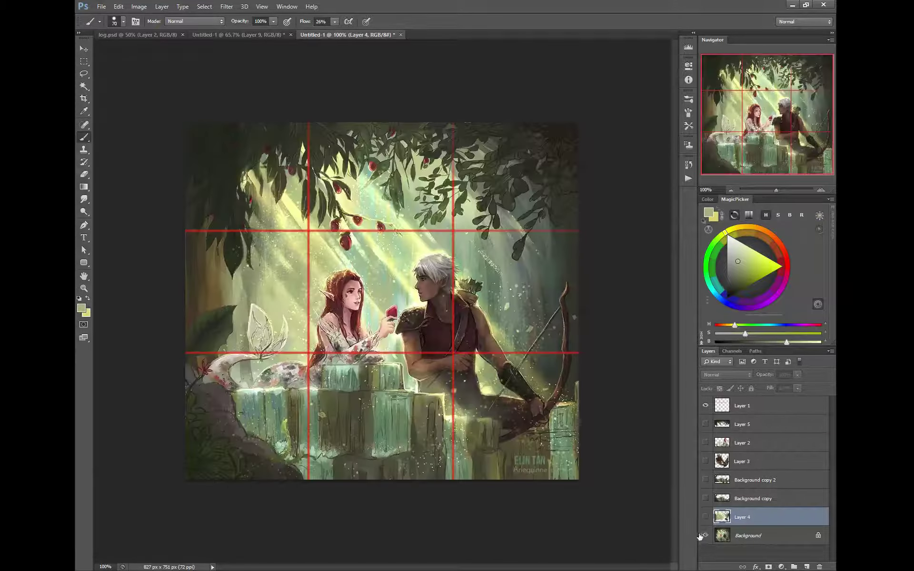
pyautogui.keyDown('alt'); pyautogui.click(255, 365); pyautogui.keyUp('alt')
pyautogui.click(706, 518)
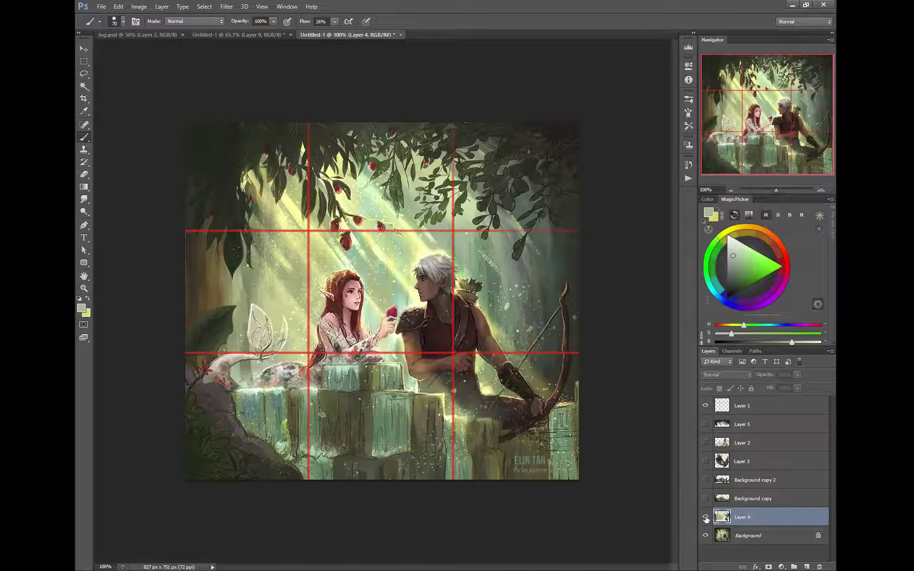
pyautogui.click(706, 425)
pyautogui.moveTo(231, 407)
pyautogui.mouseDown()
pyautogui.moveTo(206, 420)
pyautogui.moveTo(238, 409)
pyautogui.moveTo(232, 385)
pyautogui.mouseUp()
pyautogui.moveTo(223, 284)
pyautogui.mouseDown()
pyautogui.moveTo(243, 416)
pyautogui.moveTo(207, 392)
pyautogui.moveTo(199, 416)
pyautogui.moveTo(239, 376)
pyautogui.mouseUp()
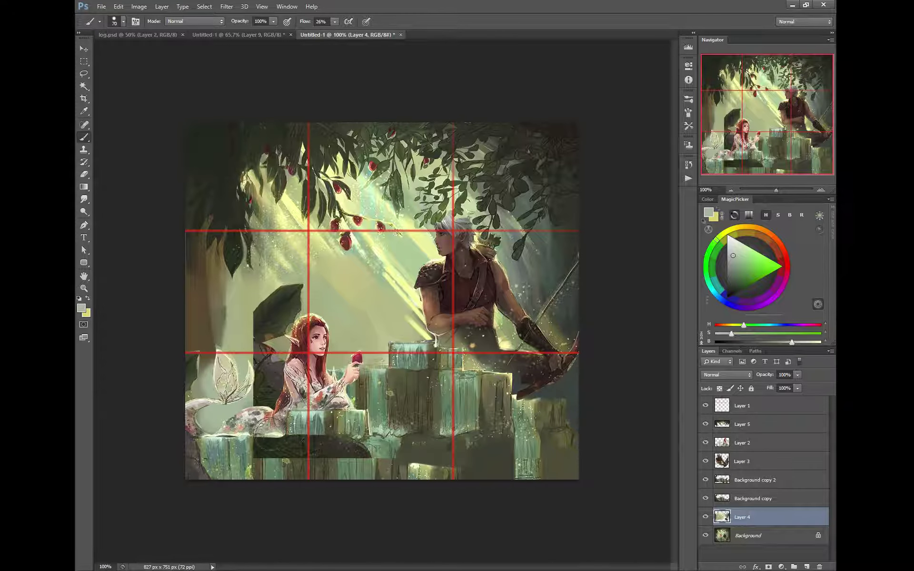
# Paint sampled dark brown over the leftover leaf area and lower stones beneath the mermaid on Background copy 2
pyautogui.keyDown('alt'); pyautogui.click(343, 447); pyautogui.keyUp('alt')
pyautogui.keyDown('ctrl'); pyautogui.click(336, 449); pyautogui.keyUp('ctrl')
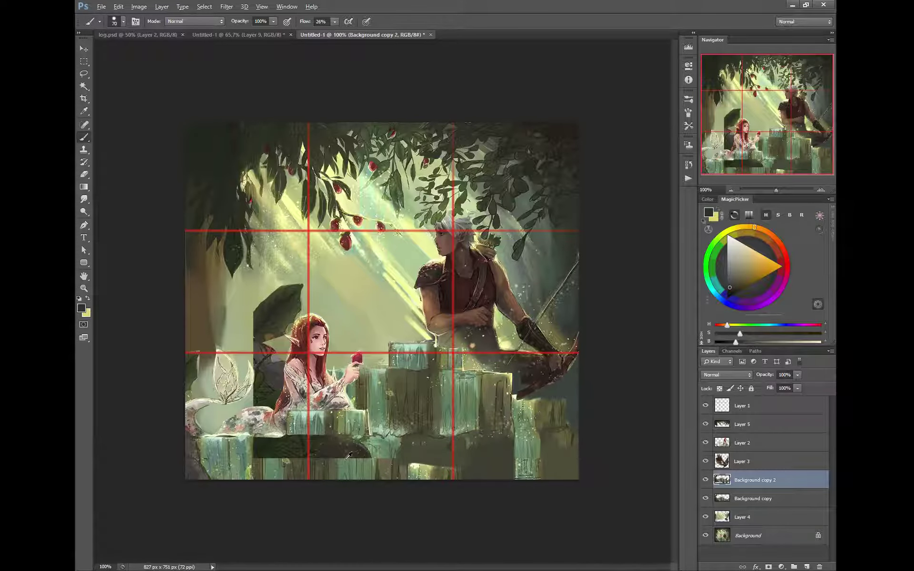
pyautogui.keyDown('alt'); pyautogui.click(340, 450); pyautogui.keyUp('alt')
pyautogui.moveTo(351, 451)
pyautogui.mouseDown()
pyautogui.moveTo(352, 478)
pyautogui.moveTo(298, 472)
pyautogui.moveTo(315, 469)
pyautogui.moveTo(223, 485)
pyautogui.moveTo(274, 476)
pyautogui.mouseUp()
# Paint a pale teal ledge top and downward streaks beneath the mermaid on Background copy 2, using a size 20 brush
pyautogui.keyDown('alt'); pyautogui.click(310, 416); pyautogui.keyUp('alt')
pyautogui.press('[')
pyautogui.press('[')
pyautogui.press('[')
pyautogui.moveTo(305, 434)
pyautogui.mouseDown()
pyautogui.moveTo(292, 421)
pyautogui.moveTo(316, 443)
pyautogui.moveTo(316, 460)
pyautogui.moveTo(329, 438)
pyautogui.mouseUp()
pyautogui.keyDown('alt'); pyautogui.click(341, 443); pyautogui.keyUp('alt')
pyautogui.keyDown('alt'); pyautogui.click(311, 450); pyautogui.keyUp('alt')
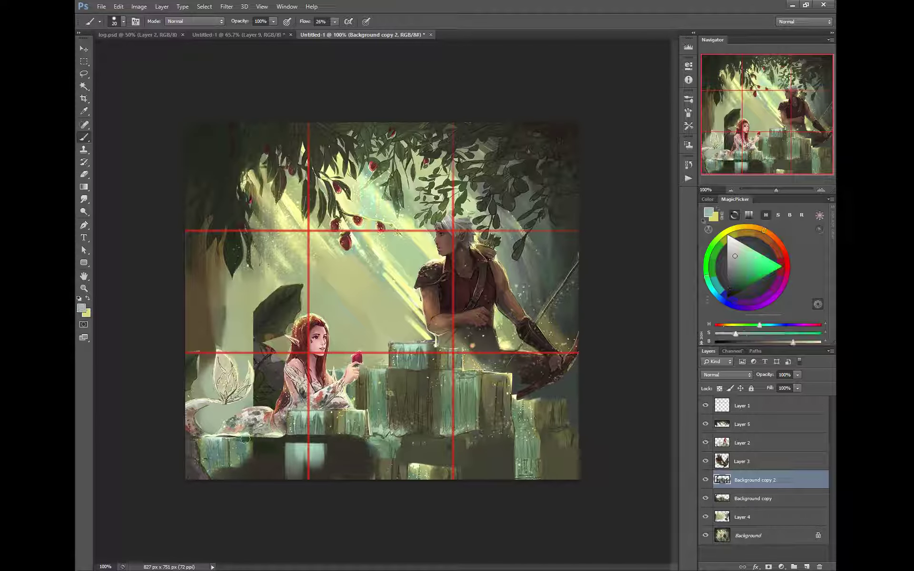
pyautogui.moveTo(241, 441)
pyautogui.mouseDown()
pyautogui.moveTo(317, 442)
pyautogui.moveTo(203, 443)
pyautogui.mouseUp()
pyautogui.moveTo(203, 443)
pyautogui.mouseDown()
pyautogui.moveTo(373, 442)
pyautogui.moveTo(286, 439)
pyautogui.mouseUp()
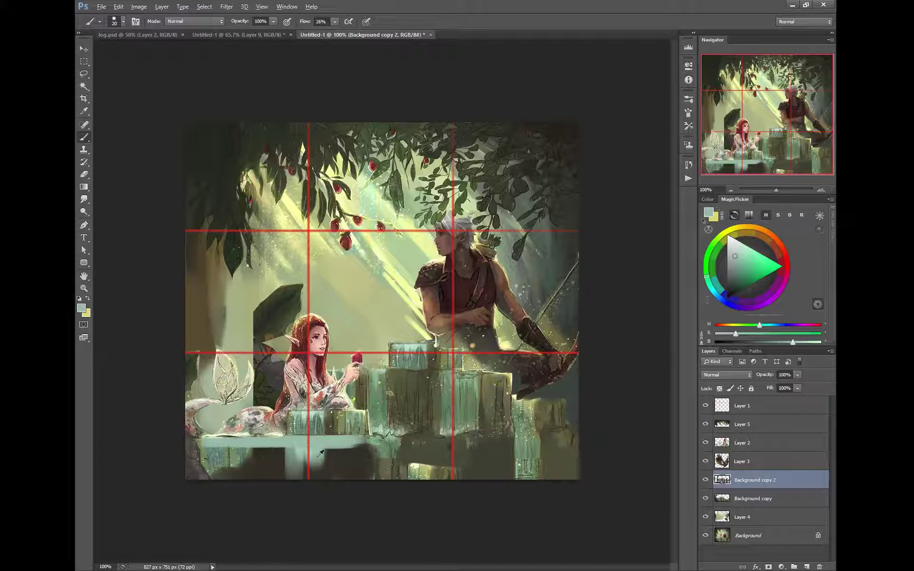
pyautogui.keyDown('alt'); pyautogui.click(354, 444); pyautogui.keyUp('alt')
pyautogui.moveTo(368, 444); pyautogui.dragTo(356, 477)
# Hide the rule-of-thirds grid layer, then lasso the archer's head on Layer 3 and rotate it about -13 degrees toward the mermaid
pyautogui.click(702, 405)
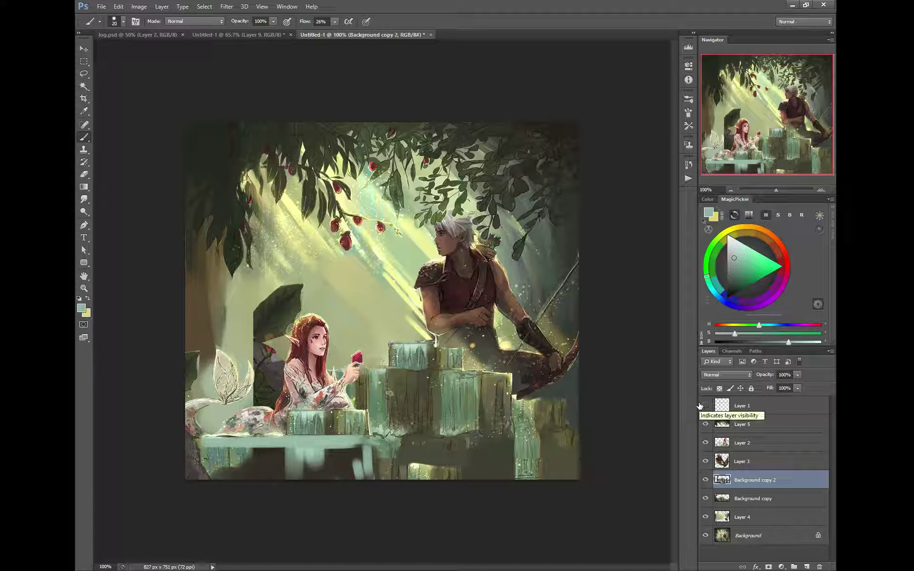
pyautogui.keyDown('ctrl'); pyautogui.click(448, 235); pyautogui.keyUp('ctrl')
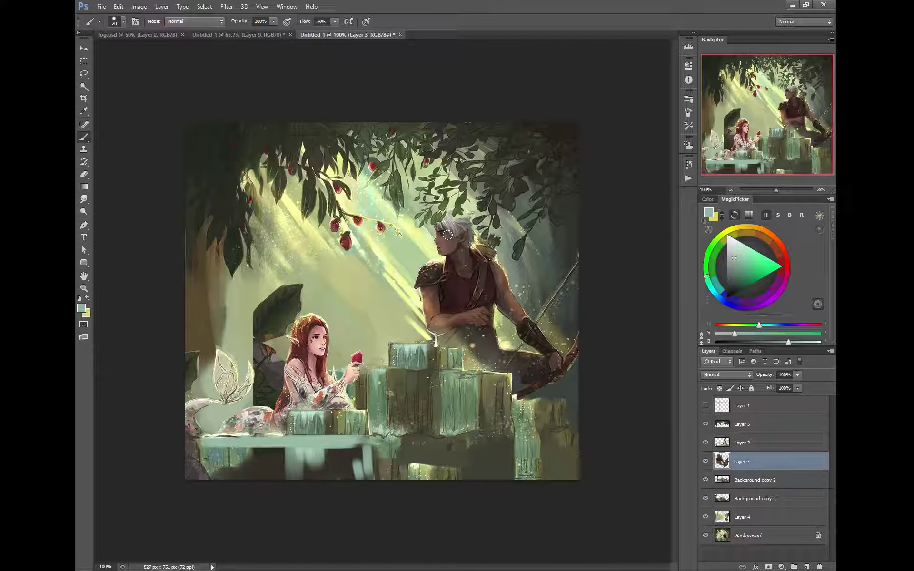
pyautogui.click(84, 74)
pyautogui.moveTo(438, 243)
pyautogui.mouseDown()
pyautogui.moveTo(464, 251)
pyautogui.moveTo(432, 219)
pyautogui.moveTo(437, 243)
pyautogui.moveTo(411, 182)
pyautogui.moveTo(420, 230)
pyautogui.moveTo(447, 239)
pyautogui.mouseUp()
pyautogui.rightClick(442, 240)
pyautogui.click(412, 222)
pyautogui.click(437, 208)
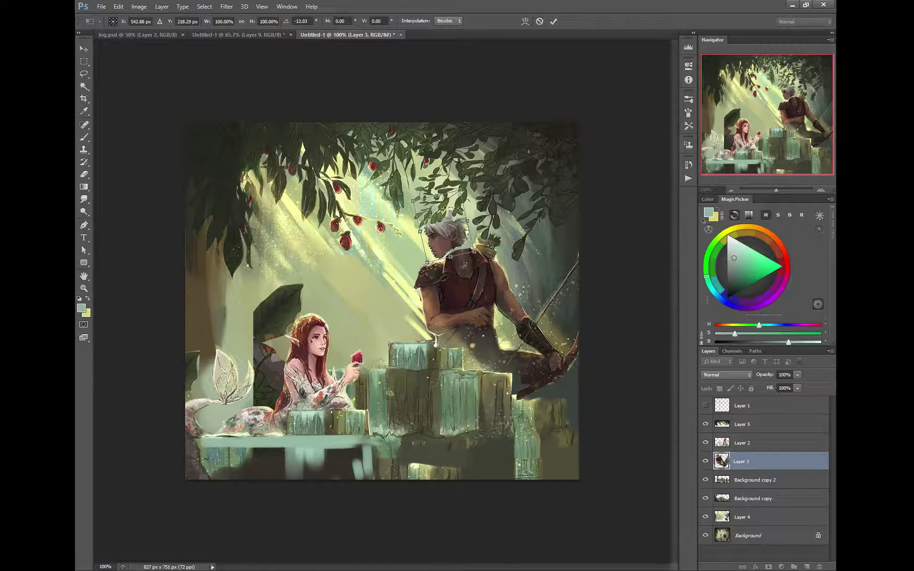
pyautogui.moveTo(441, 247); pyautogui.dragTo(443, 248)
pyautogui.press('Return')
pyautogui.press('l')
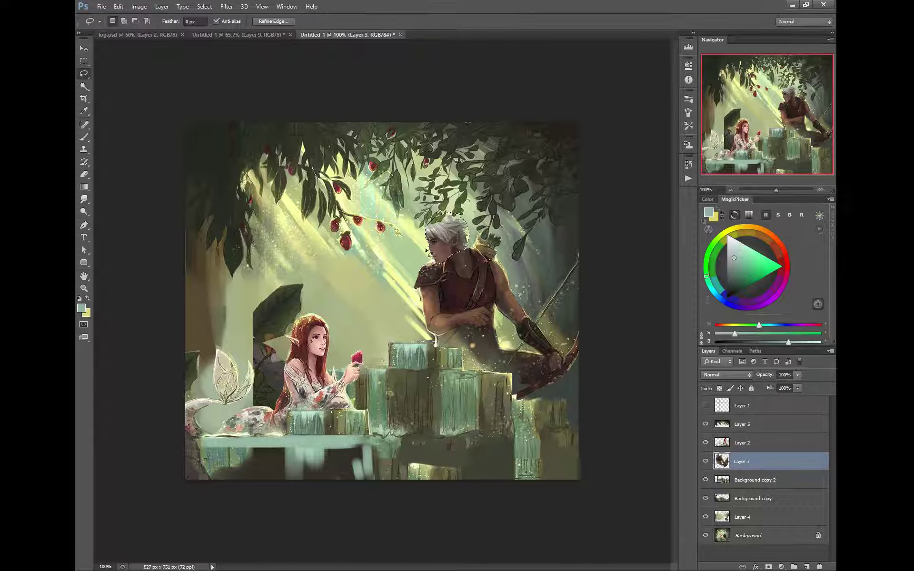
pyautogui.rightClick(432, 259)
pyautogui.click(397, 227)
pyautogui.click(373, 201)
# Retouch the archer's neck and hair on Layer 3 with sampled dark and pale colours, using a size 6 brush
pyautogui.press('b')
pyautogui.keyDown('alt'); pyautogui.click(464, 245); pyautogui.keyUp('alt')
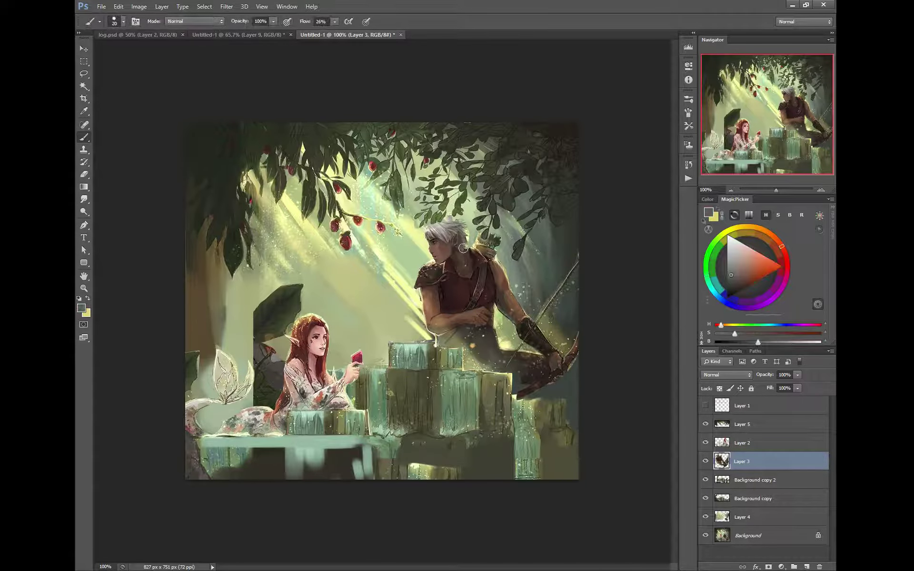
pyautogui.keyDown('alt'); pyautogui.click(463, 245); pyautogui.keyUp('alt')
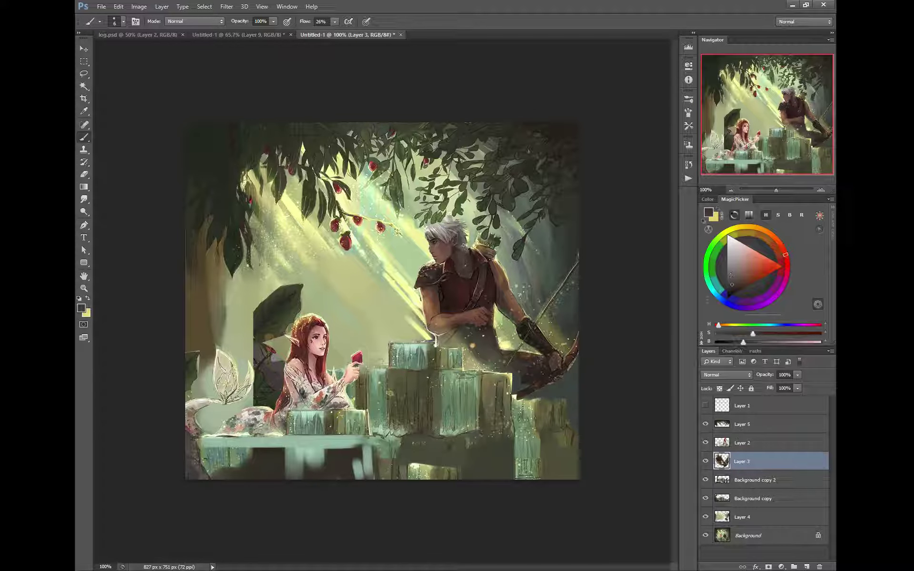
pyautogui.keyDown('alt'); pyautogui.click(453, 218); pyautogui.keyUp('alt')
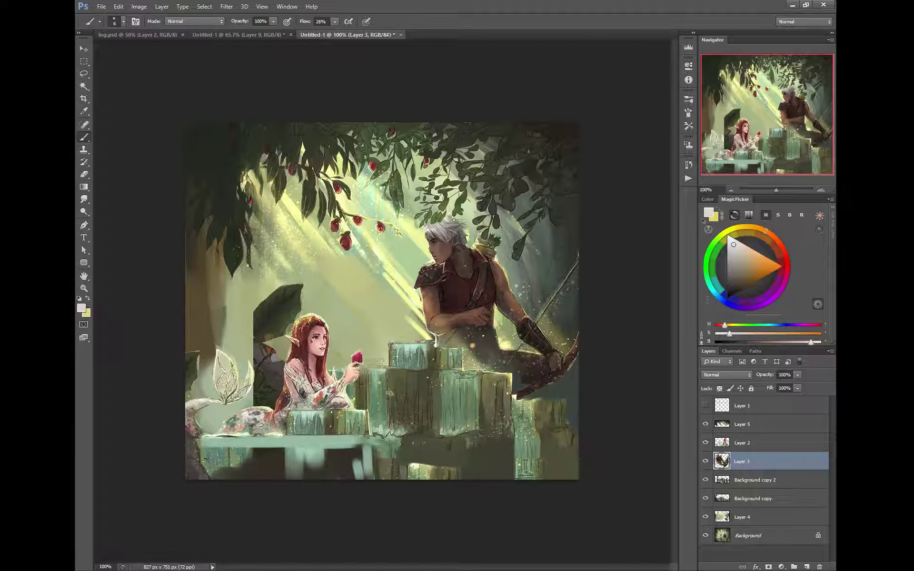
pyautogui.keyDown('alt'); pyautogui.click(451, 216); pyautogui.keyUp('alt')
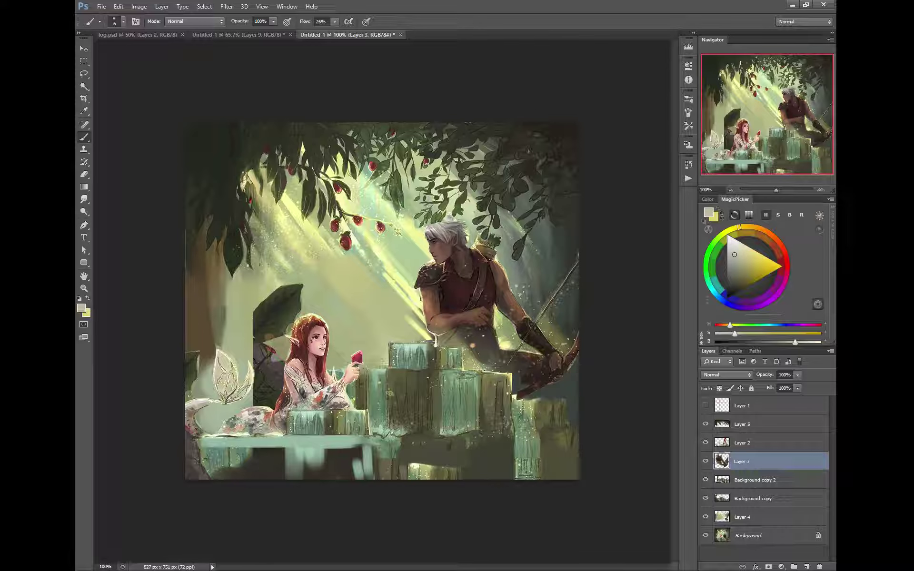
# Erase the foliage on Layer 5 that overlaps the archer's hair with a size 7 eraser
pyautogui.keyDown('ctrl'); pyautogui.click(458, 218); pyautogui.keyUp('ctrl')
pyautogui.rightClick(457, 217)
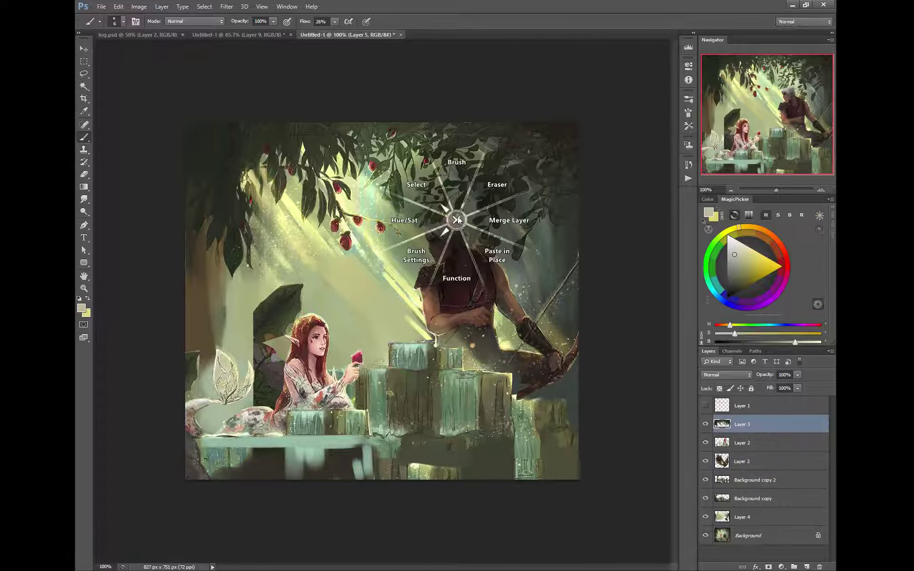
pyautogui.click(484, 188)
pyautogui.press('[')
pyautogui.press('[')
pyautogui.press('[')
pyautogui.press('[')
pyautogui.press('[')
pyautogui.press('[')
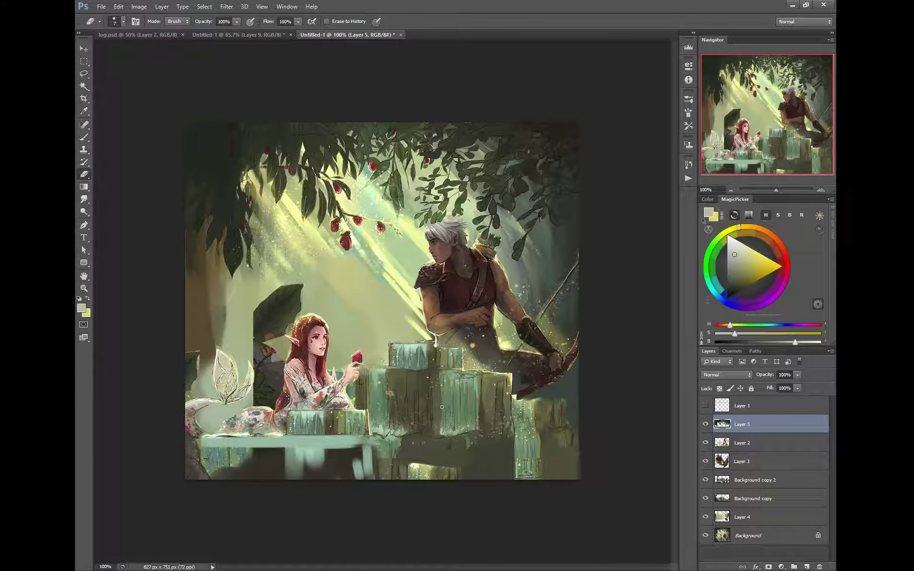
# Lasso the mermaid's head on Layer 2 and tilt it back so that she looks up at the archer
pyautogui.keyDown('ctrl'); pyautogui.click(320, 353); pyautogui.keyUp('ctrl')
pyautogui.press('l')
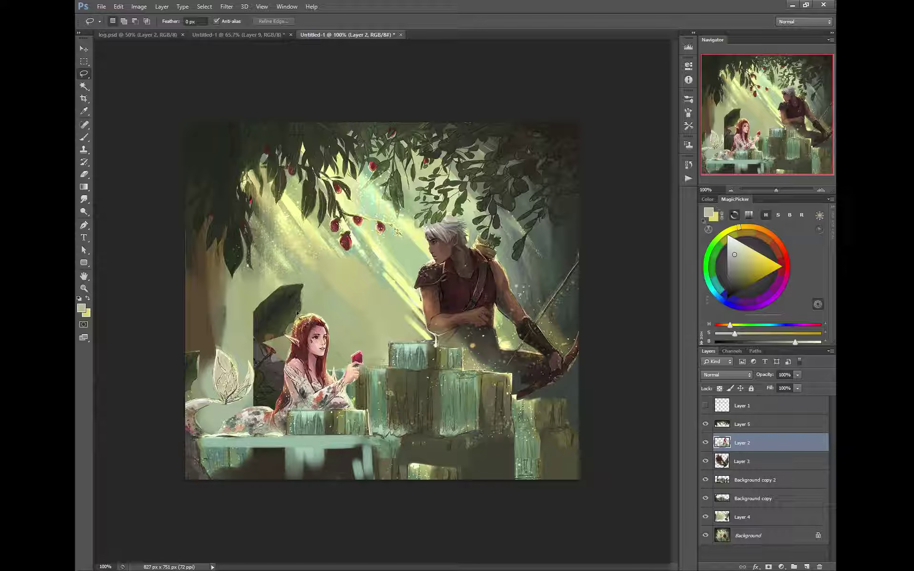
pyautogui.moveTo(283, 337)
pyautogui.mouseDown()
pyautogui.moveTo(311, 365)
pyautogui.moveTo(329, 361)
pyautogui.moveTo(332, 323)
pyautogui.moveTo(292, 327)
pyautogui.mouseUp()
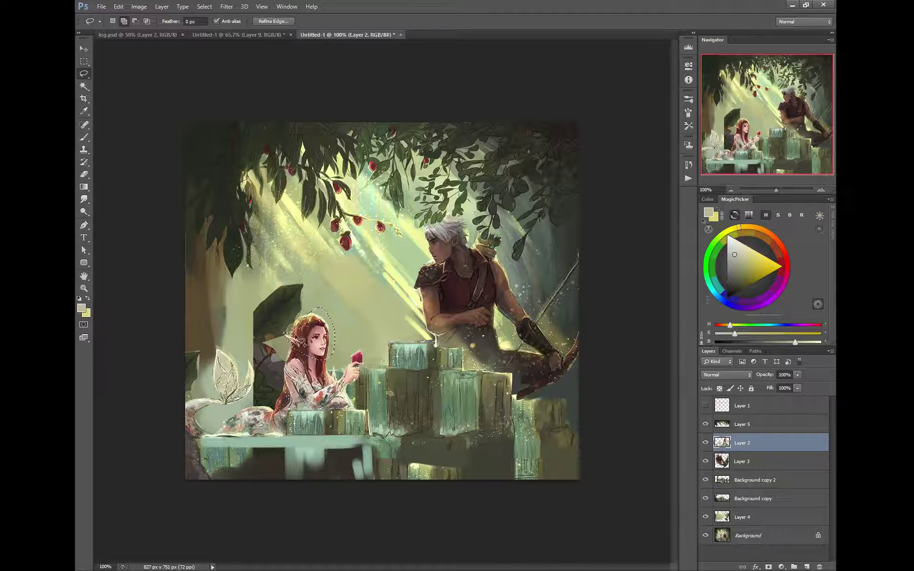
pyautogui.rightClick(310, 334)
pyautogui.click(277, 310)
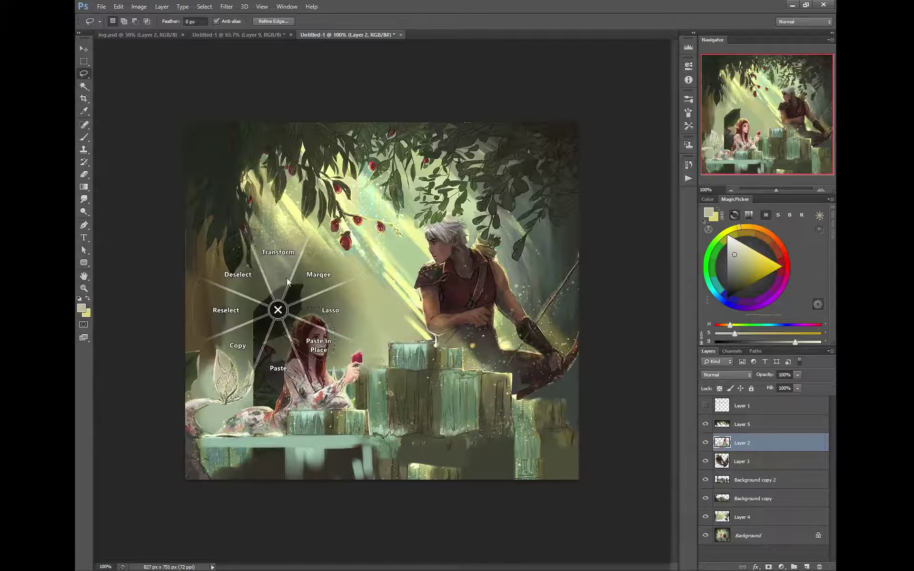
pyautogui.click(278, 268)
pyautogui.moveTo(270, 306); pyautogui.dragTo(262, 317)
pyautogui.moveTo(312, 343); pyautogui.dragTo(306, 344)
pyautogui.press('Return')
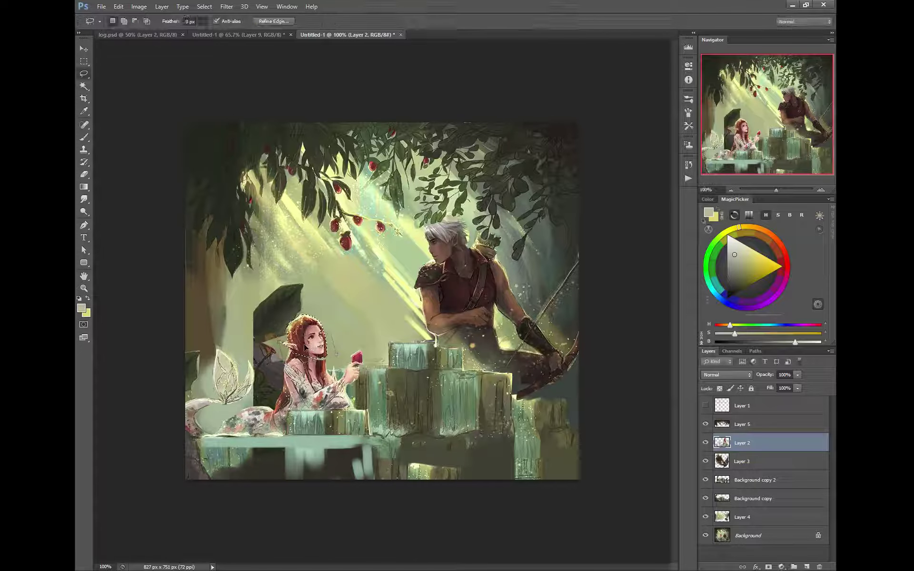
pyautogui.middleClick(291, 350)
pyautogui.click(260, 298)
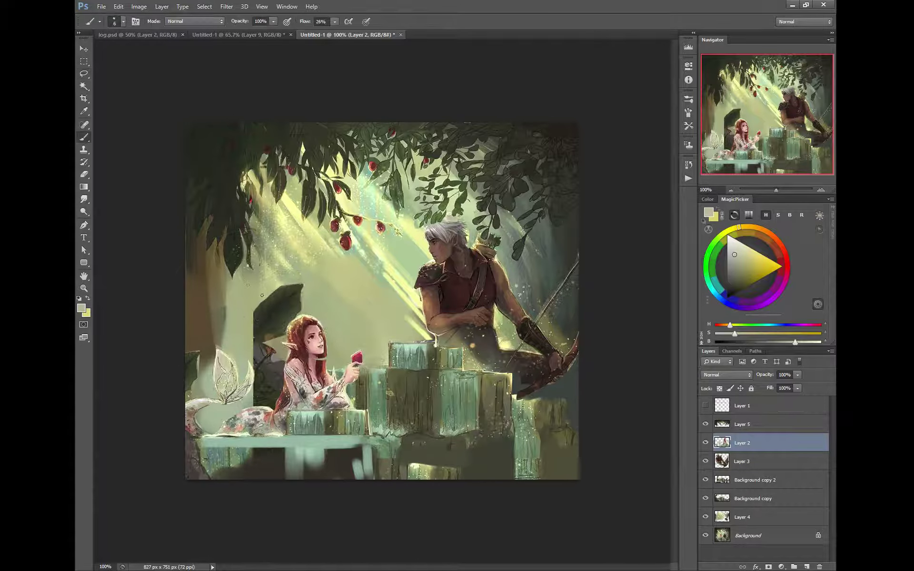
# Lasso the large leaf and dark foliage on Background copy 2 and move them to the canvas's lower-left corner behind the mermaid's tail
pyautogui.keyDown('ctrl'); pyautogui.click(285, 322); pyautogui.keyUp('ctrl')
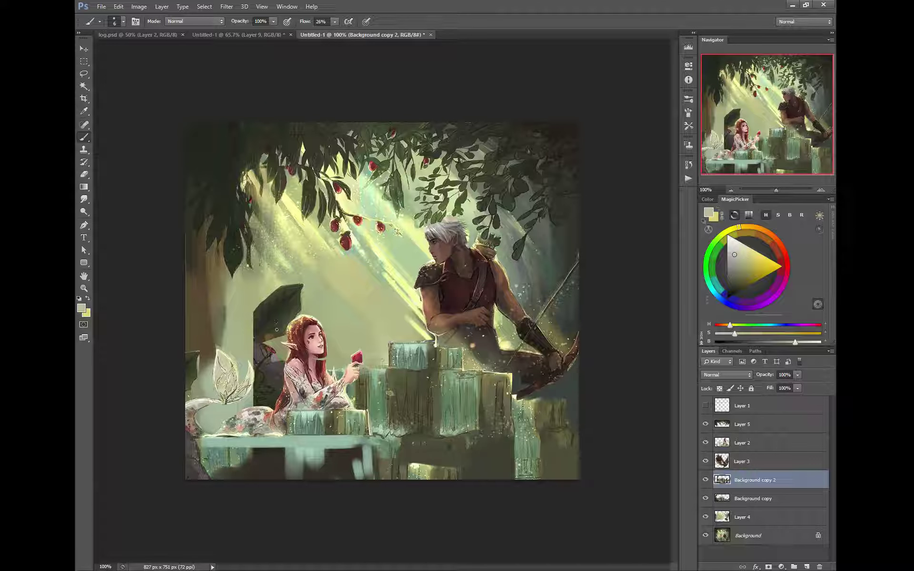
pyautogui.click(84, 74)
pyautogui.moveTo(313, 317)
pyautogui.mouseDown()
pyautogui.moveTo(299, 342)
pyautogui.moveTo(307, 397)
pyautogui.moveTo(268, 450)
pyautogui.moveTo(237, 415)
pyautogui.moveTo(223, 311)
pyautogui.moveTo(252, 396)
pyautogui.moveTo(194, 432)
pyautogui.mouseUp()
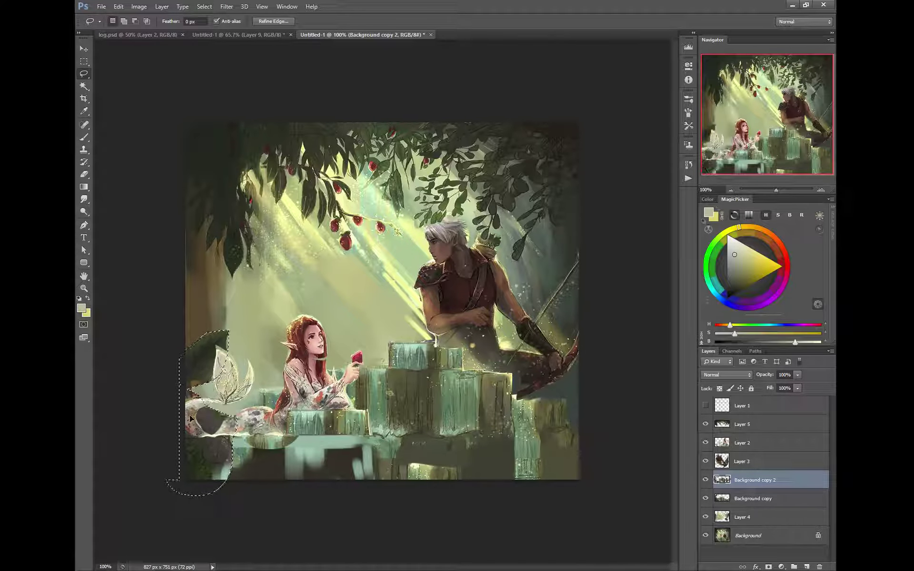
pyautogui.rightClick(270, 469)
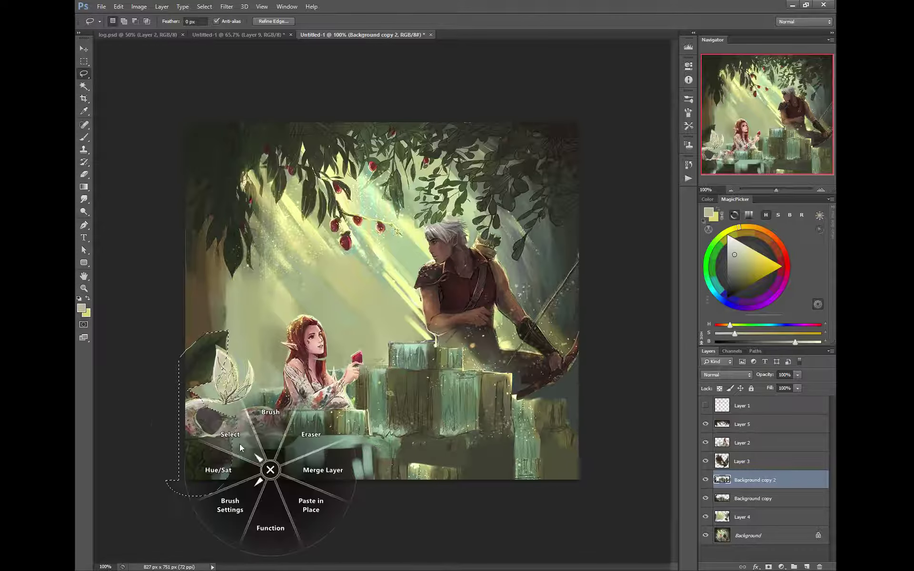
pyautogui.click(239, 444)
pyautogui.rightClick(281, 465)
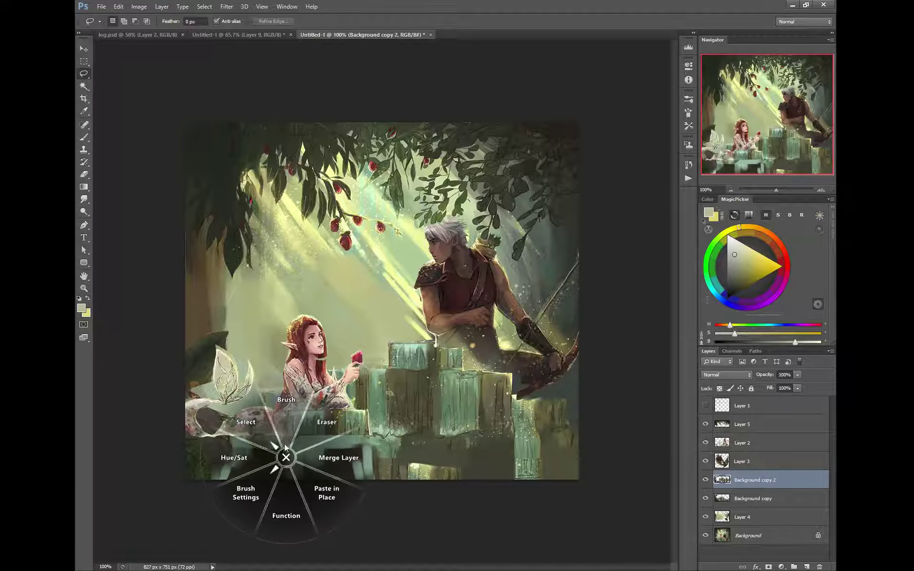
pyautogui.click(283, 433)
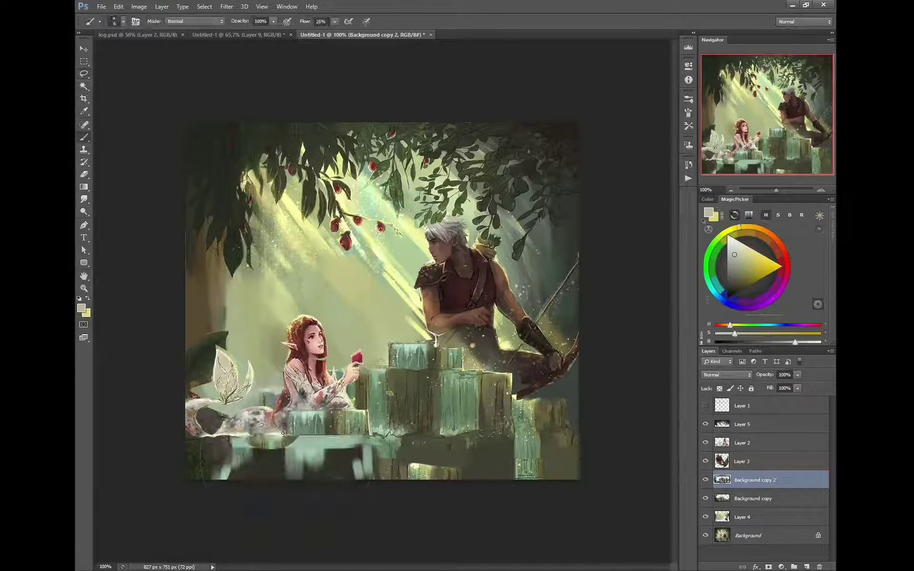
# Paint over the stone ledge beneath the mermaid's tail on Background copy 2 with a sampled colour and an enlarged brush
pyautogui.rightClick(311, 440)
pyautogui.click(318, 437)
pyautogui.rightClick(314, 441)
pyautogui.click(315, 439)
pyautogui.keyDown('alt'); pyautogui.click(287, 445); pyautogui.keyUp('alt')
pyautogui.press(']')
pyautogui.press(']')
pyautogui.press(']')
pyautogui.press(']')
pyautogui.moveTo(302, 439)
pyautogui.mouseDown()
pyautogui.moveTo(232, 440)
pyautogui.moveTo(302, 439)
pyautogui.moveTo(233, 438)
pyautogui.moveTo(300, 441)
pyautogui.moveTo(238, 443)
pyautogui.moveTo(276, 459)
pyautogui.moveTo(327, 448)
pyautogui.moveTo(320, 464)
pyautogui.moveTo(305, 450)
pyautogui.moveTo(293, 482)
pyautogui.moveTo(264, 467)
pyautogui.moveTo(244, 472)
pyautogui.moveTo(231, 452)
pyautogui.mouseUp()
# Block in the dark stone faces below the ledge on Background copy 2 with sampled dark tones and a larger brush
pyautogui.keyDown('alt'); pyautogui.click(275, 460); pyautogui.keyUp('alt')
pyautogui.keyDown('alt'); pyautogui.click(418, 446); pyautogui.keyUp('alt')
pyautogui.press(']')
pyautogui.press(']')
pyautogui.press(']')
pyautogui.keyDown('alt'); pyautogui.click(340, 460); pyautogui.keyUp('alt')
pyautogui.moveTo(322, 452)
pyautogui.mouseDown()
pyautogui.moveTo(324, 469)
pyautogui.moveTo(351, 454)
pyautogui.moveTo(355, 472)
pyautogui.mouseUp()
# Paint a thin pale teal edge along the top of the ledge under the mermaid, using a size 8 brush
pyautogui.press('[')
pyautogui.press('[')
pyautogui.press('[')
pyautogui.press('[')
pyautogui.press('[')
pyautogui.keyDown('alt'); pyautogui.click(290, 433); pyautogui.keyUp('alt')
pyautogui.moveTo(245, 437)
pyautogui.mouseDown()
pyautogui.moveTo(235, 439)
pyautogui.moveTo(414, 438)
pyautogui.mouseUp()
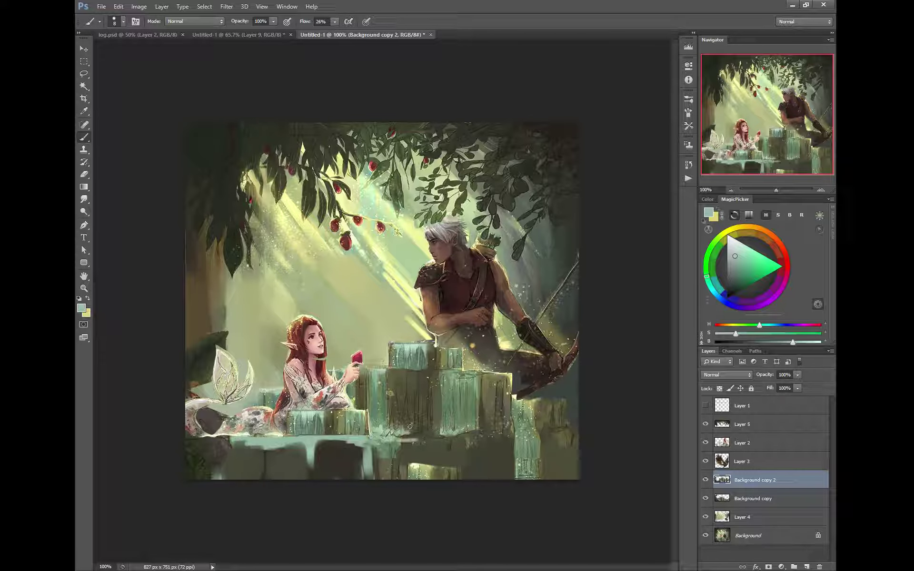
# Undo the last stroke and extend the ledge's teal top toward the canvas's left edge, using a size 15 brush
pyautogui.hotkey('ctrl', 'z')
pyautogui.moveTo(707, 516)
pyautogui.mouseDown()
pyautogui.moveTo(707, 425)
pyautogui.moveTo(707, 518)
pyautogui.mouseUp()
pyautogui.keyDown('alt'); pyautogui.click(340, 436); pyautogui.keyUp('alt')
pyautogui.press(']')
pyautogui.moveTo(353, 445)
pyautogui.mouseDown()
pyautogui.moveTo(329, 447)
pyautogui.moveTo(348, 442)
pyautogui.moveTo(203, 441)
pyautogui.mouseUp()
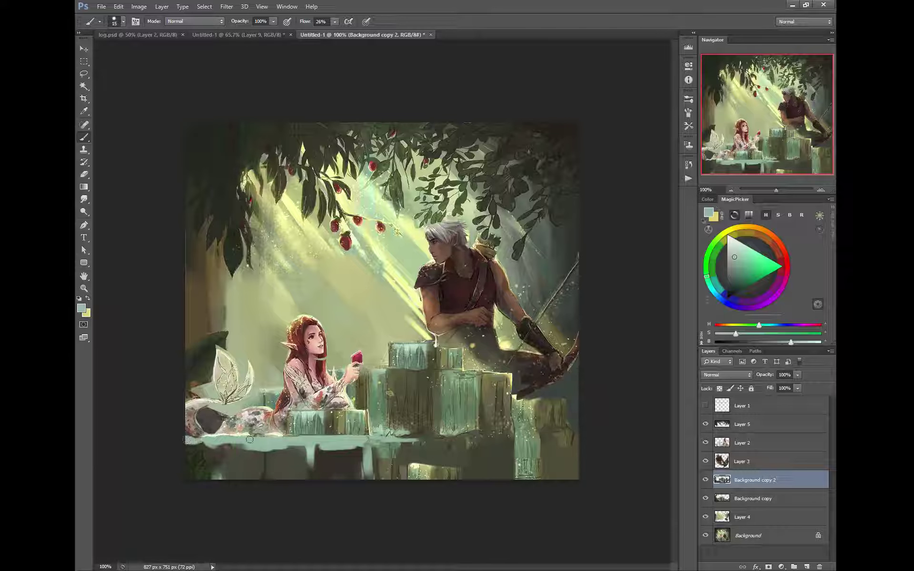
# Paint a pale teal top face on the stone block under the mermaid's arms on Layer 2, using a size 7 brush
pyautogui.keyDown('alt'); pyautogui.click(284, 432); pyautogui.keyUp('alt')
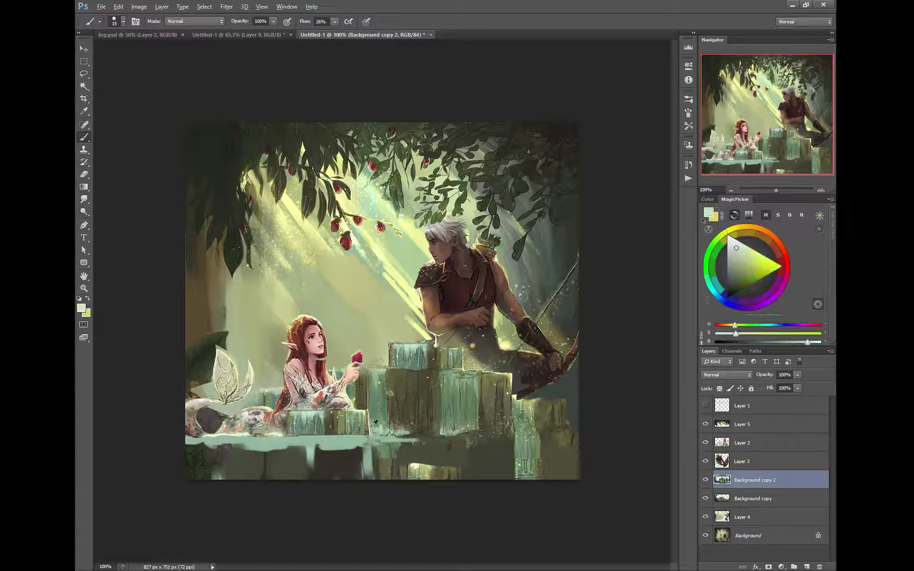
pyautogui.keyDown('alt'); pyautogui.click(360, 445); pyautogui.keyUp('alt')
pyautogui.press('[')
pyautogui.press('[')
pyautogui.press('[')
pyautogui.press('[')
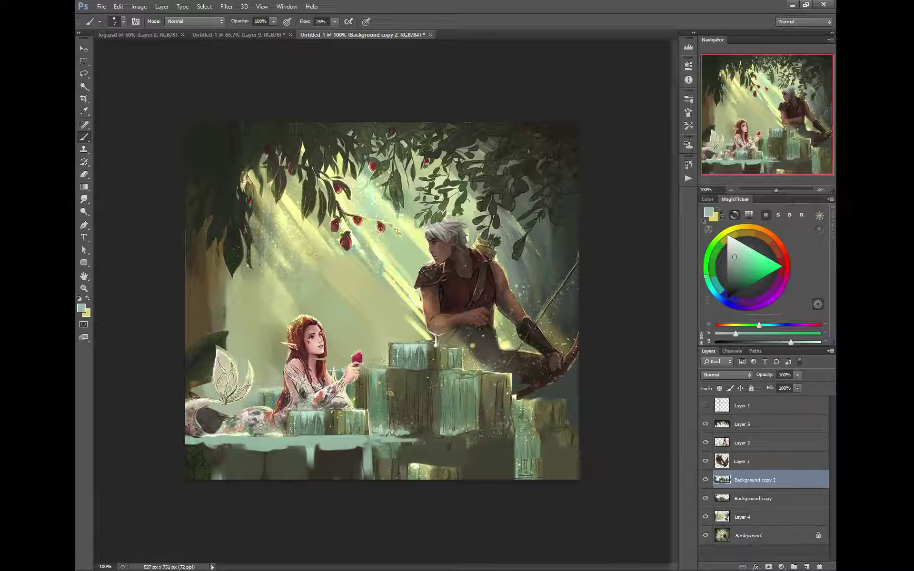
pyautogui.keyDown('ctrl'); pyautogui.click(335, 411); pyautogui.keyUp('ctrl')
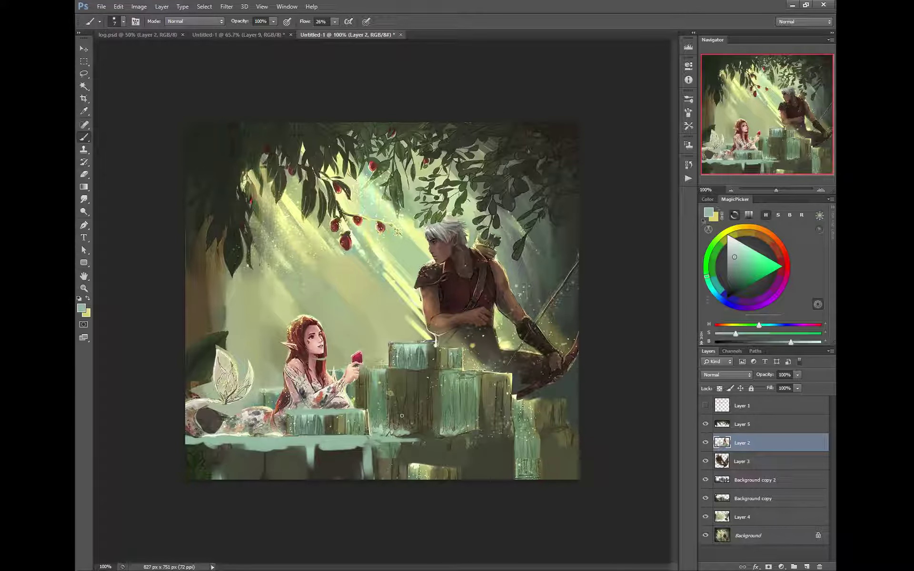
# Retouch the seam between the mermaid's tilted head and neck on Layer 2 with sampled dark red and orange-red
pyautogui.keyDown('alt'); pyautogui.click(321, 357); pyautogui.keyUp('alt')
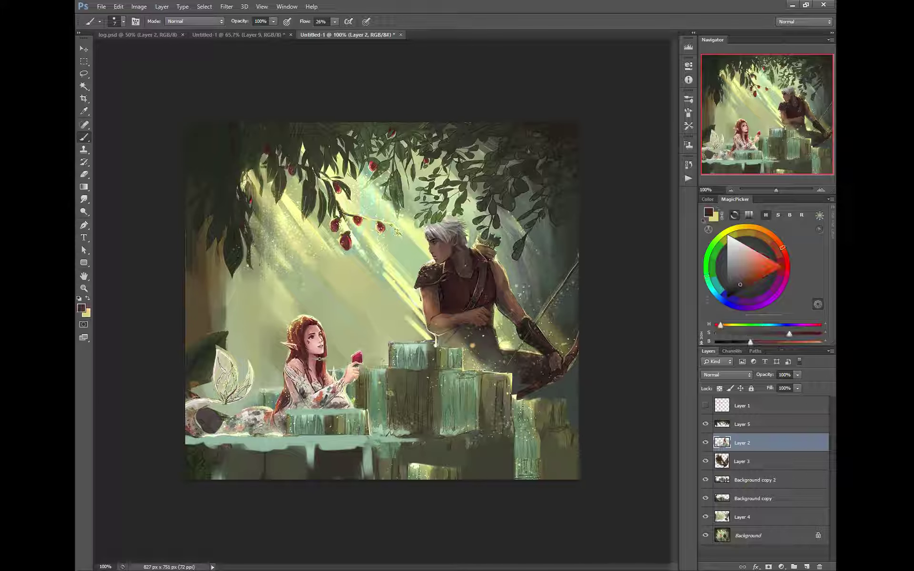
pyautogui.keyDown('alt'); pyautogui.click(323, 364); pyautogui.keyUp('alt')
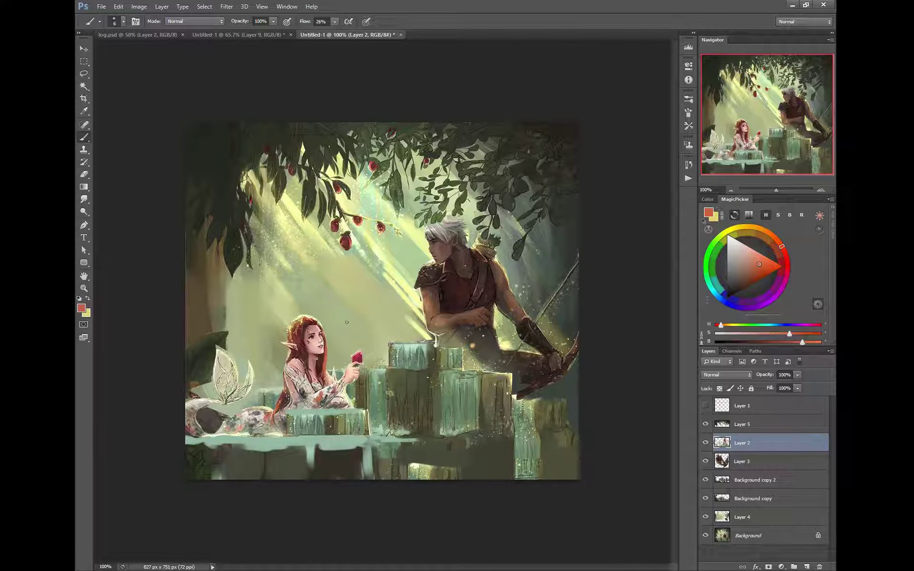
# Add a new layer above the hidden grid layer at the top of the layer stack
pyautogui.click(723, 409)
pyautogui.rightClick(349, 319)
pyautogui.click(349, 368)
pyautogui.click(351, 320)
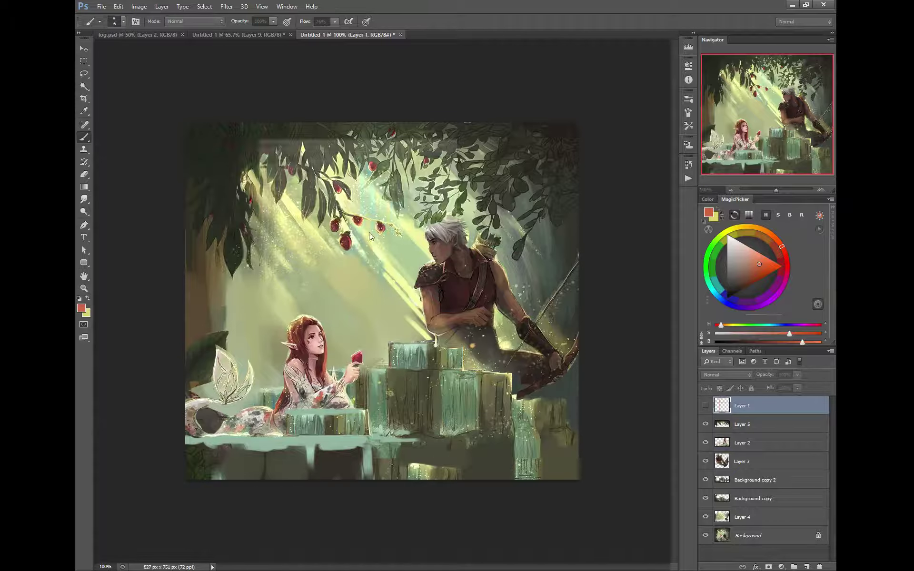
pyautogui.hotkey('ctrl', 'shift', 'n')
pyautogui.click(436, 156)
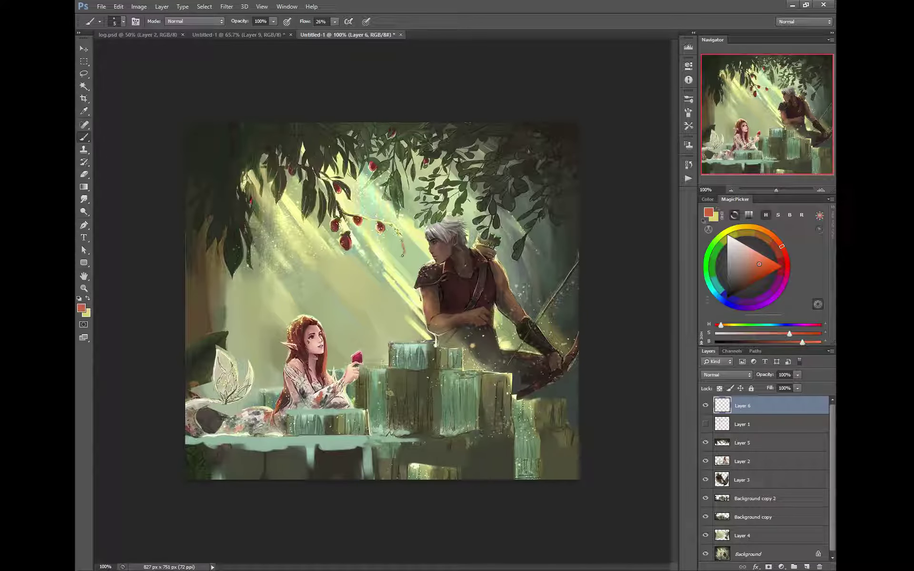
# Sketch a red guide line from the fruit branch toward the archer's shoulder on Layer 6 and hide that layer
pyautogui.moveTo(409, 262); pyautogui.dragTo(419, 270)
pyautogui.moveTo(398, 227); pyautogui.dragTo(406, 247)
pyautogui.moveTo(313, 325); pyautogui.dragTo(321, 354)
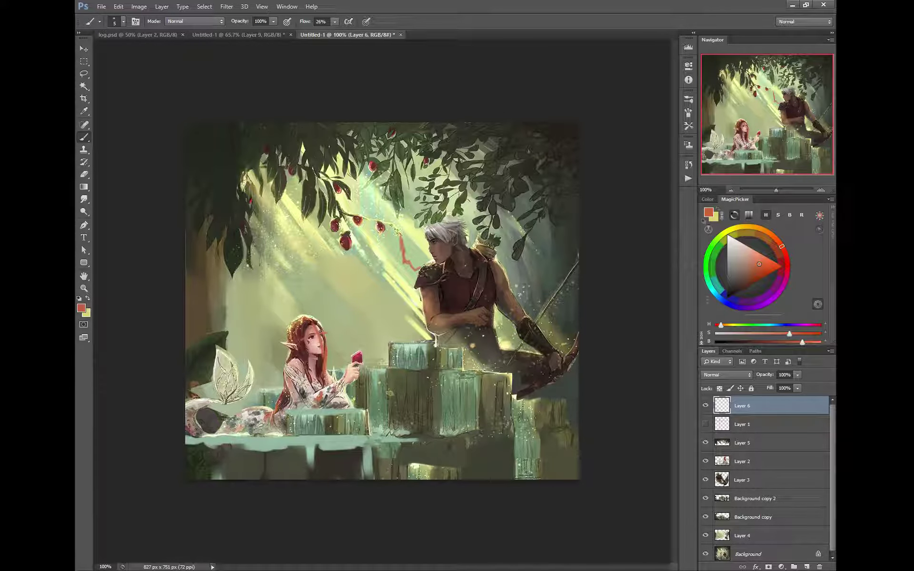
pyautogui.click(704, 406)
pyautogui.click(701, 404)
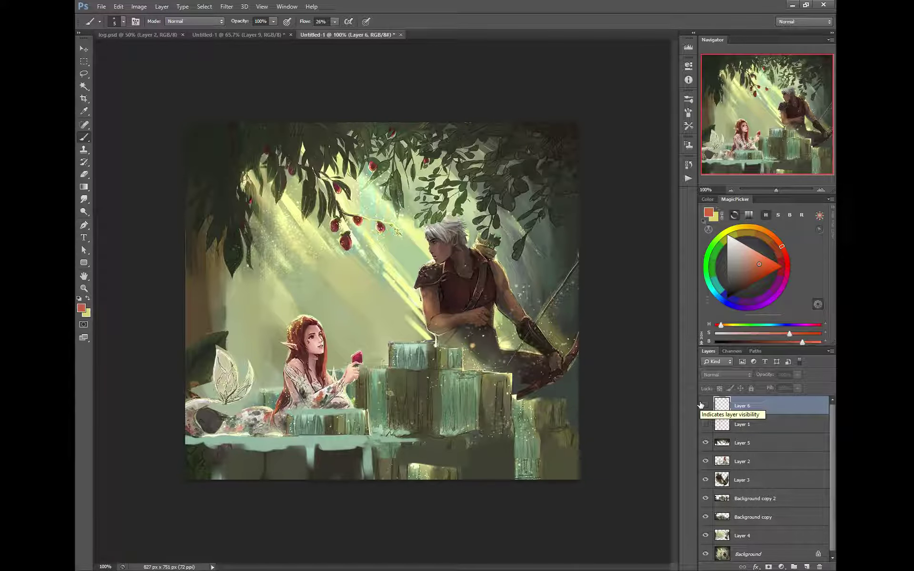
# Select the archer's Layer 3 and add a new layer above it for repainting his face
pyautogui.keyDown('ctrl'); pyautogui.click(443, 259); pyautogui.keyUp('ctrl')
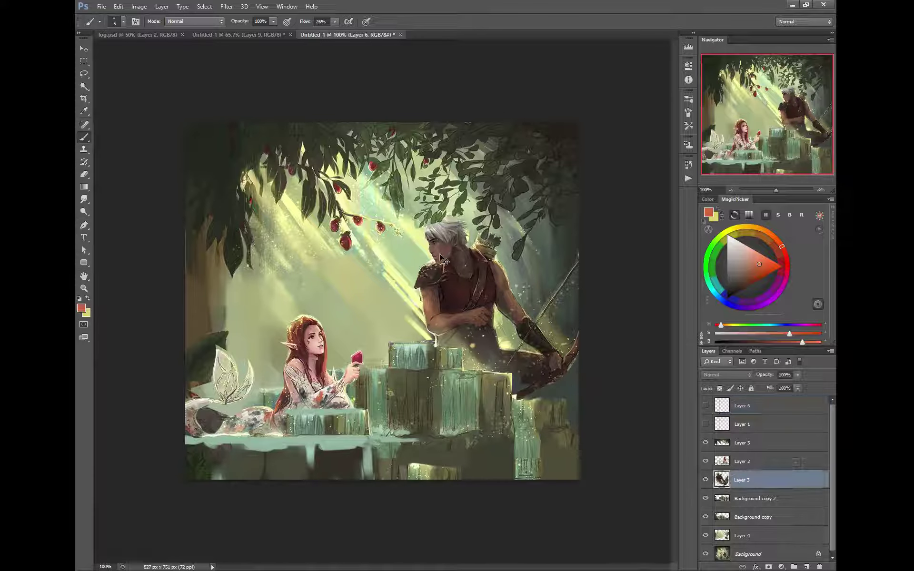
pyautogui.press('[')
pyautogui.press('[')
pyautogui.press('[')
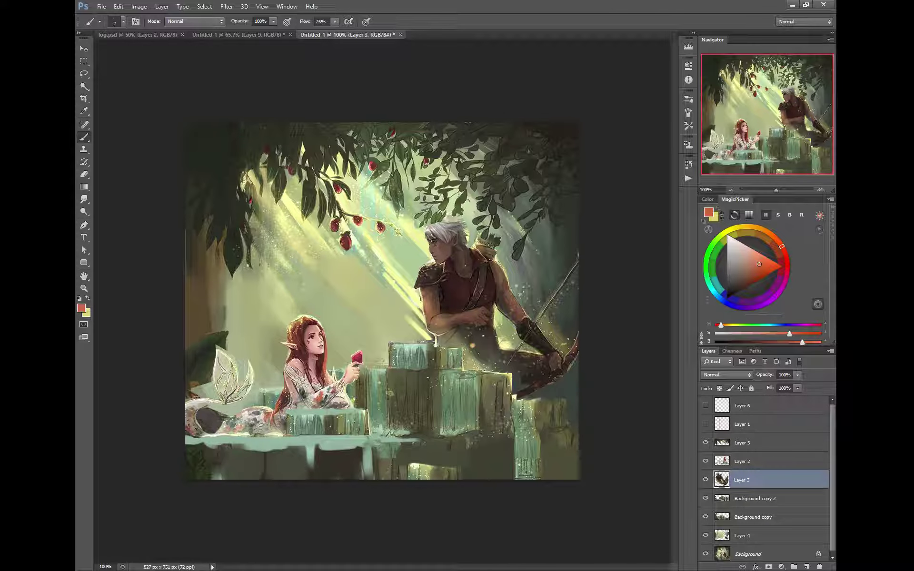
pyautogui.press(']')
pyautogui.moveTo(416, 251); pyautogui.dragTo(467, 238)
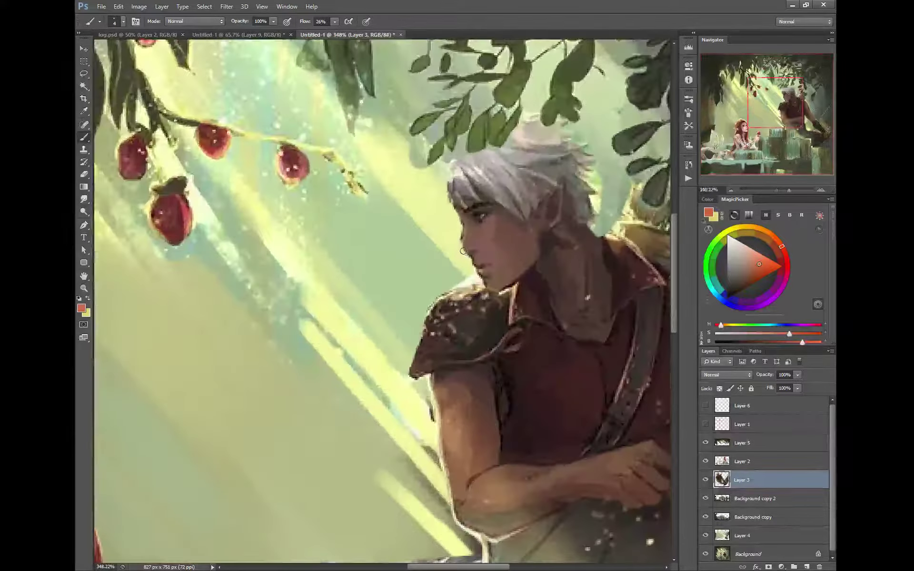
pyautogui.keyDown('alt'); pyautogui.click(490, 234); pyautogui.keyUp('alt')
pyautogui.rightClick(461, 244)
pyautogui.click(465, 287)
pyautogui.click(461, 243)
pyautogui.click(446, 158)
# Paint over the archer's nose, mouth and cheek on Layer 7 with a sampled skin tone and an enlarged brush
pyautogui.keyDown('alt'); pyautogui.click(487, 248); pyautogui.keyUp('alt')
pyautogui.press(']')
pyautogui.press(']')
pyautogui.press(']')
pyautogui.press(']')
pyautogui.moveTo(506, 218)
pyautogui.mouseDown()
pyautogui.moveTo(494, 240)
pyautogui.moveTo(491, 230)
pyautogui.moveTo(493, 239)
pyautogui.moveTo(478, 245)
pyautogui.moveTo(495, 240)
pyautogui.moveTo(469, 244)
pyautogui.moveTo(500, 219)
pyautogui.moveTo(459, 235)
pyautogui.moveTo(481, 268)
pyautogui.moveTo(494, 259)
pyautogui.moveTo(504, 280)
pyautogui.mouseUp()
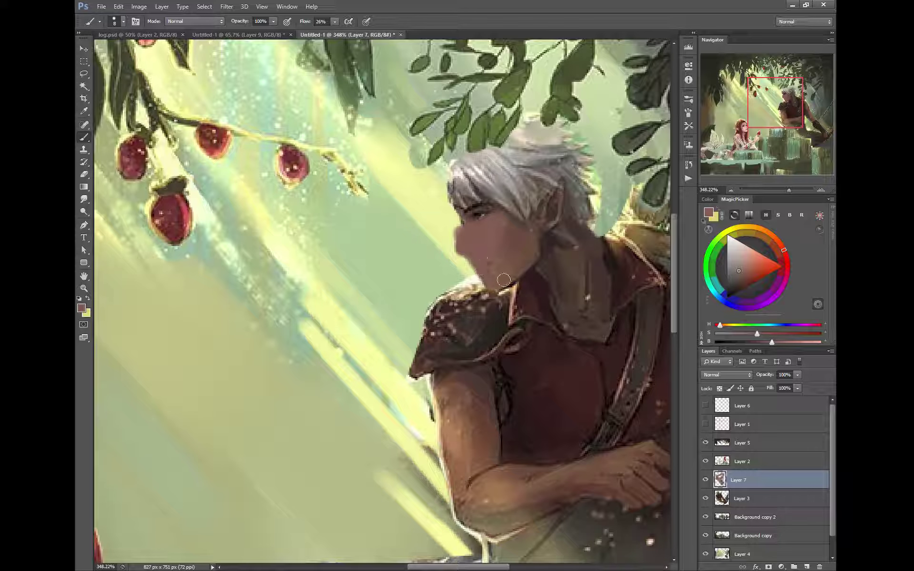
# Paint a dark shadow band across the archer's eyes and extend his fringe forward with sampled grey hair tones
pyautogui.keyDown('alt'); pyautogui.click(481, 208); pyautogui.keyUp('alt')
pyautogui.moveTo(495, 206)
pyautogui.mouseDown()
pyautogui.moveTo(448, 221)
pyautogui.moveTo(464, 213)
pyautogui.moveTo(457, 204)
pyautogui.moveTo(449, 212)
pyautogui.moveTo(466, 204)
pyautogui.moveTo(477, 233)
pyautogui.moveTo(447, 211)
pyautogui.mouseUp()
pyautogui.press('[')
pyautogui.press('[')
pyautogui.press('[')
pyautogui.keyDown('alt'); pyautogui.click(464, 201); pyautogui.keyUp('alt')
pyautogui.keyDown('alt'); pyautogui.click(462, 179); pyautogui.keyUp('alt')
pyautogui.moveTo(443, 175)
pyautogui.mouseDown()
pyautogui.moveTo(440, 209)
pyautogui.moveTo(451, 161)
pyautogui.moveTo(453, 171)
pyautogui.moveTo(502, 181)
pyautogui.mouseUp()
# Add near-white highlight strands to the archer's fringe using a smaller brush
pyautogui.keyDown('alt'); pyautogui.click(458, 169); pyautogui.keyUp('alt')
pyautogui.press('[')
pyautogui.press('[')
pyautogui.press('[')
pyautogui.press('[')
pyautogui.moveTo(461, 156); pyautogui.dragTo(487, 171)
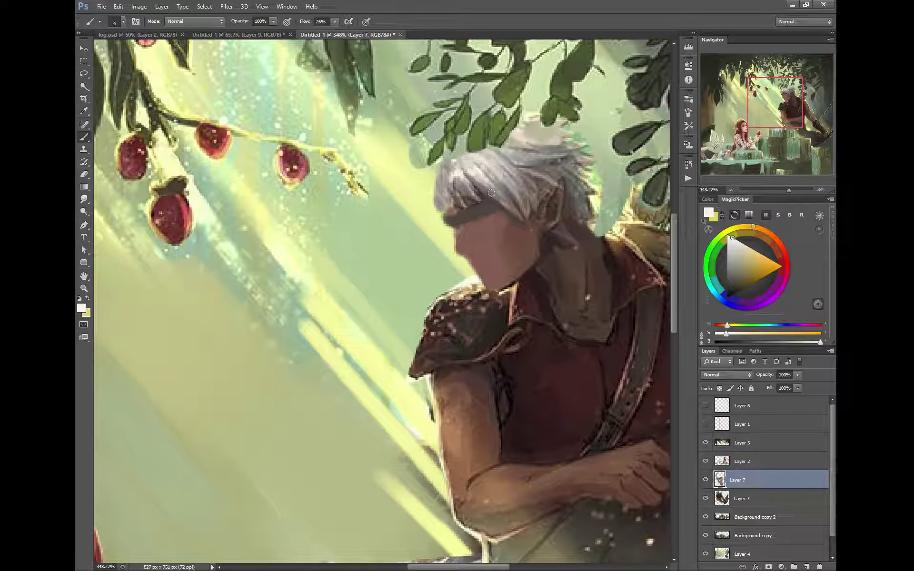
# Paint a grey accent at the archer's eye and the shadows under his nose and lips with sampled tones
pyautogui.press(']')
pyautogui.press(']')
pyautogui.press(']')
pyautogui.keyDown('alt'); pyautogui.click(461, 187); pyautogui.keyUp('alt')
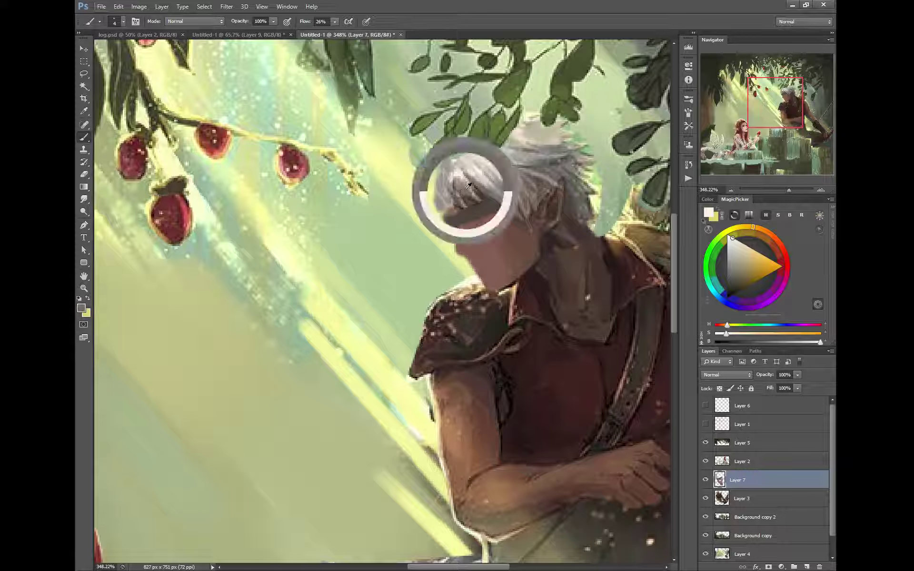
pyautogui.moveTo(479, 215); pyautogui.dragTo(480, 218)
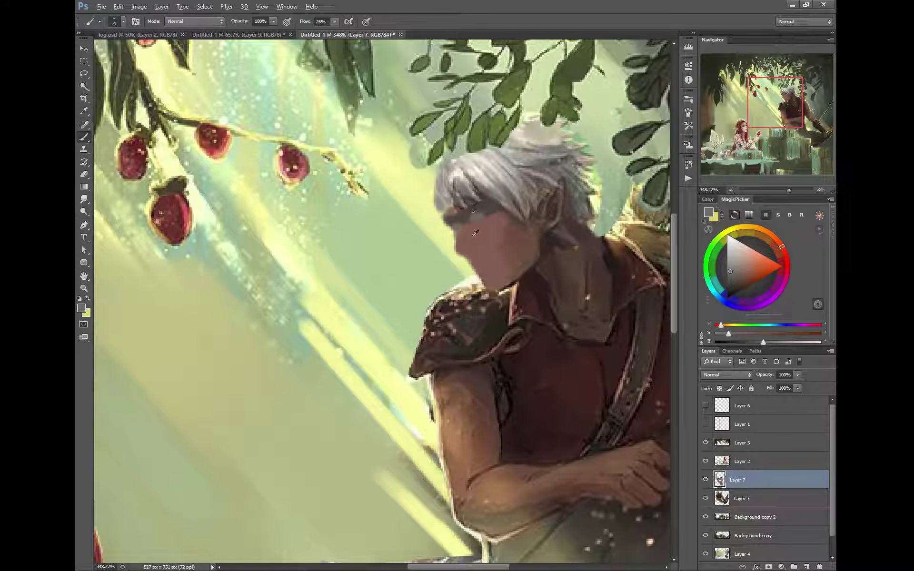
pyautogui.keyDown('alt'); pyautogui.click(486, 208); pyautogui.keyUp('alt')
pyautogui.moveTo(461, 252); pyautogui.dragTo(469, 253)
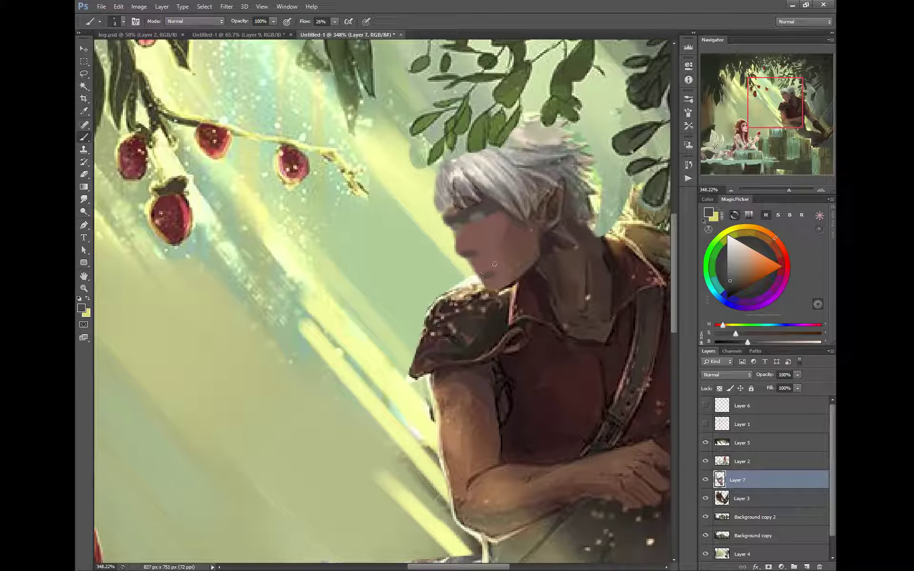
pyautogui.moveTo(478, 265); pyautogui.dragTo(491, 263)
# Define the archer's eye, brow and nose with sampled near-black and a size 2 brush on Layer 7
pyautogui.keyDown('alt'); pyautogui.click(627, 301); pyautogui.keyUp('alt')
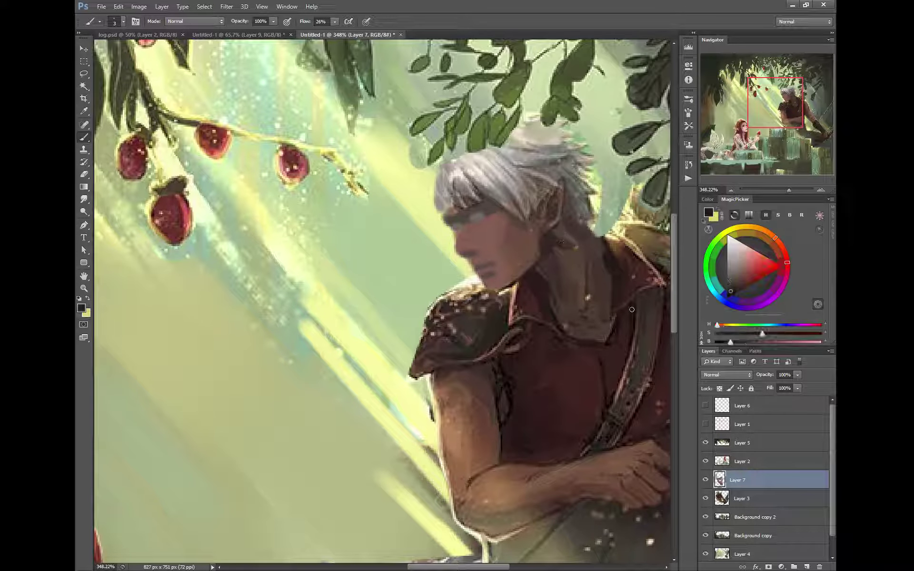
pyautogui.moveTo(482, 217)
pyautogui.mouseDown()
pyautogui.moveTo(454, 232)
pyautogui.moveTo(474, 219)
pyautogui.mouseUp()
pyautogui.keyDown('alt'); pyautogui.click(475, 218); pyautogui.keyUp('alt')
pyautogui.press('[')
pyautogui.press('[')
pyautogui.moveTo(492, 210)
pyautogui.mouseDown()
pyautogui.moveTo(454, 225)
pyautogui.moveTo(465, 223)
pyautogui.moveTo(458, 242)
pyautogui.moveTo(462, 226)
pyautogui.moveTo(475, 254)
pyautogui.mouseUp()
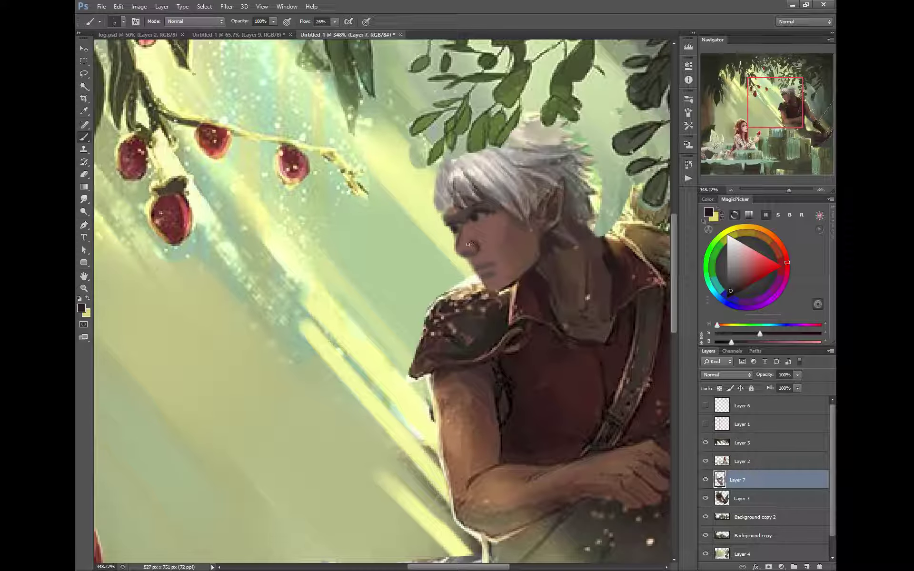
# Lasso the foliage in the canvas's upper-left corner on Layer 5 and copy it to a new layer
pyautogui.hotkey('ctrl', '0')
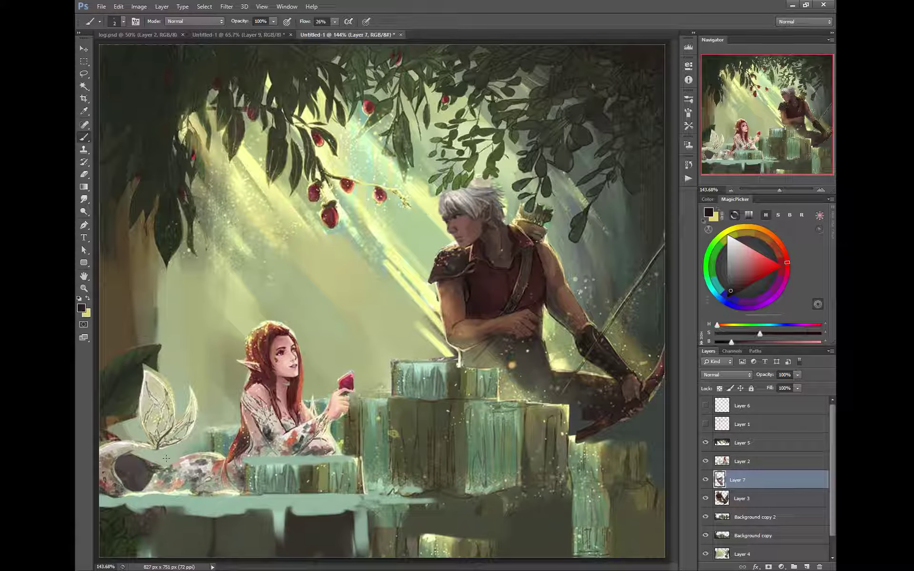
pyautogui.click(716, 441)
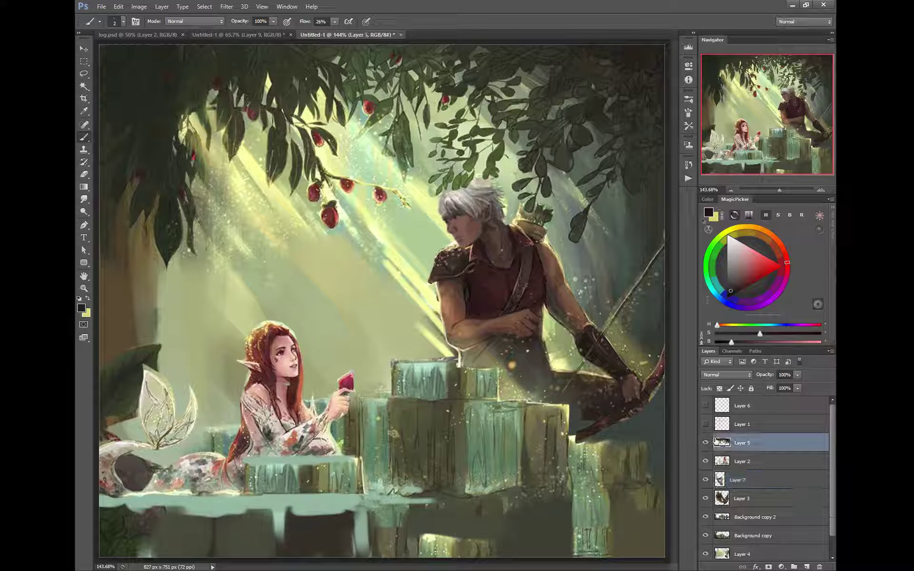
pyautogui.click(84, 74)
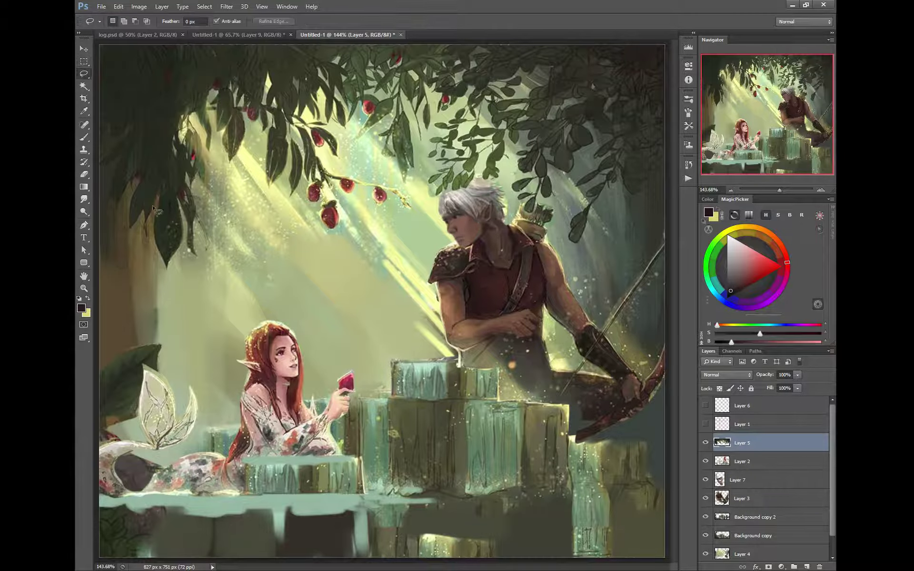
pyautogui.moveTo(109, 193)
pyautogui.mouseDown()
pyautogui.moveTo(264, 73)
pyautogui.moveTo(265, 18)
pyautogui.moveTo(82, 31)
pyautogui.mouseUp()
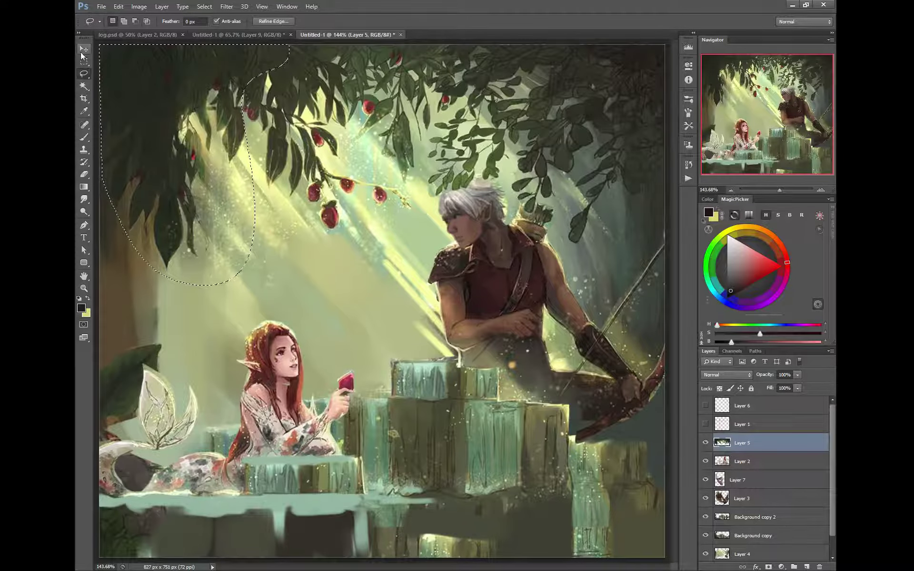
pyautogui.rightClick(151, 111)
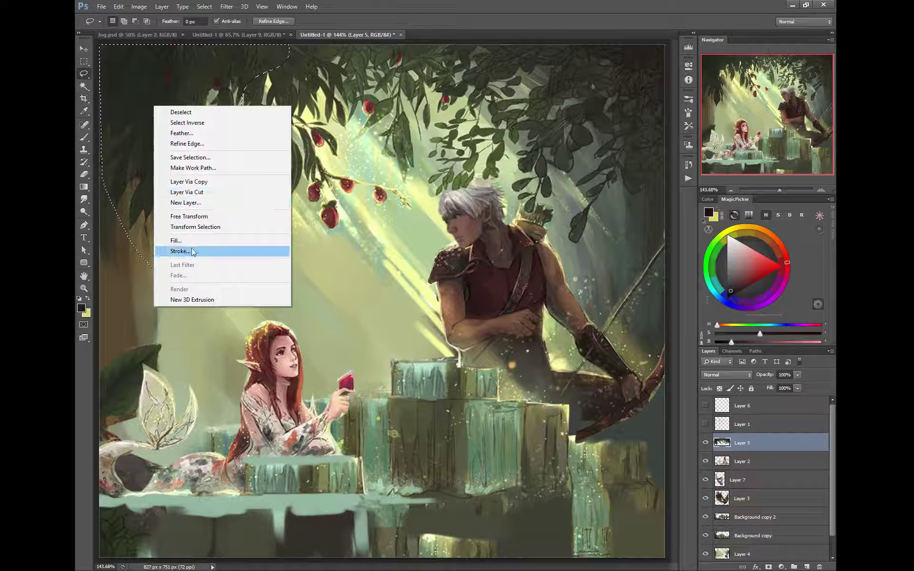
pyautogui.click(180, 182)
# Turn the copied foliage upside down and place it in the canvas's lower-right corner
pyautogui.middleClick(195, 206)
pyautogui.click(175, 186)
pyautogui.click(209, 186)
pyautogui.moveTo(333, 239); pyautogui.dragTo(153, 134)
pyautogui.moveTo(232, 191)
pyautogui.mouseDown()
pyautogui.moveTo(569, 500)
pyautogui.moveTo(607, 501)
pyautogui.moveTo(578, 519)
pyautogui.mouseUp()
pyautogui.press('Return')
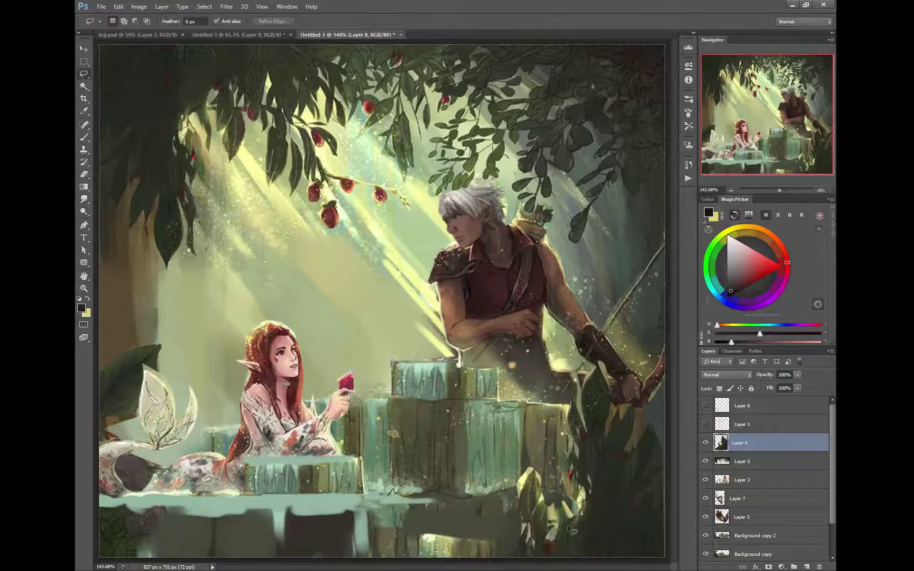
# Duplicate the lower-right foliage, flip the copy horizontally and place it in the canvas's lower-left corner
pyautogui.press('l')
pyautogui.moveTo(608, 531); pyautogui.dragTo(317, 420)
pyautogui.rightClick(316, 420)
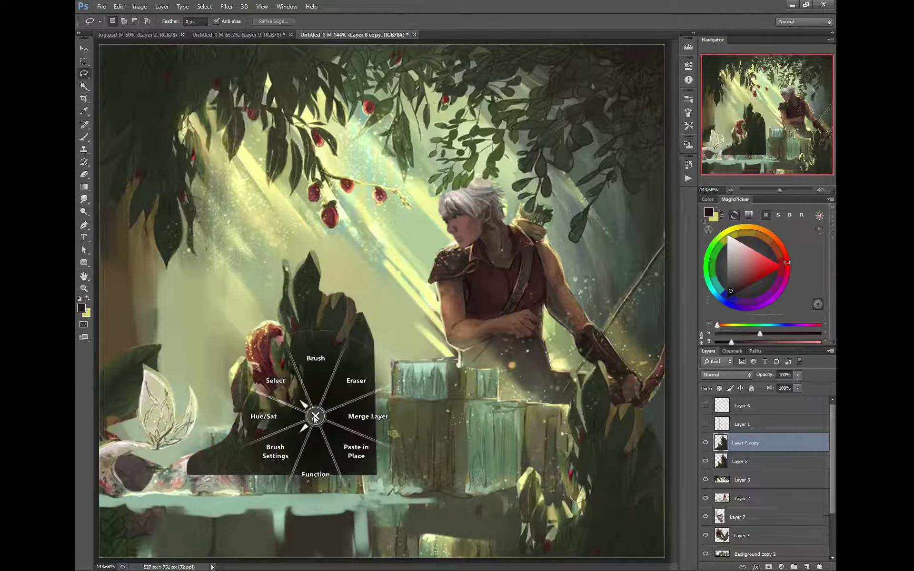
pyautogui.click(270, 385)
pyautogui.click(270, 333)
pyautogui.rightClick(272, 366)
pyautogui.click(305, 508)
pyautogui.moveTo(247, 438); pyautogui.dragTo(131, 549)
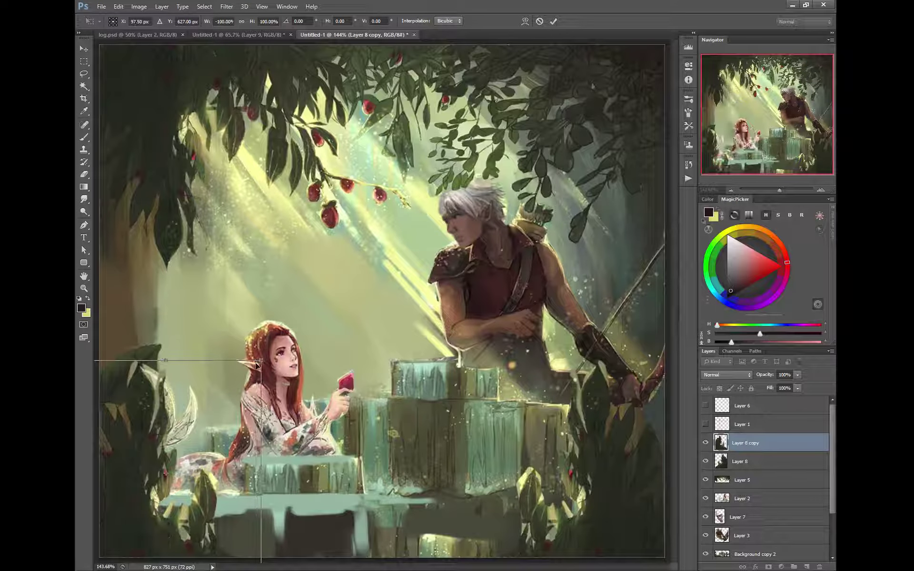
# Distort the lower-left foliage by pulling its upper corners down so it clears the mermaid's tail
pyautogui.moveTo(262, 364); pyautogui.dragTo(137, 499)
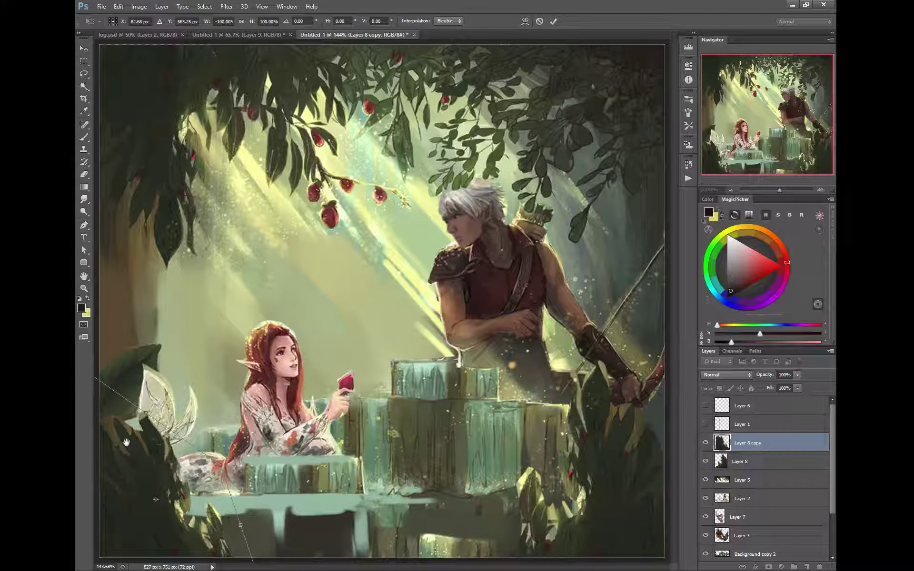
pyautogui.moveTo(174, 403); pyautogui.dragTo(140, 405)
pyautogui.scroll(2, 140, 404)
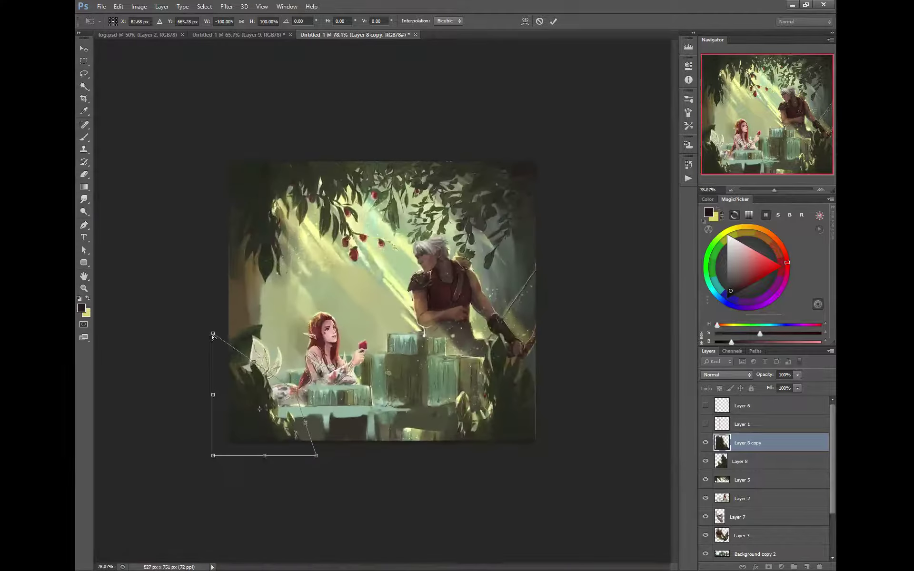
pyautogui.moveTo(213, 331); pyautogui.dragTo(200, 362)
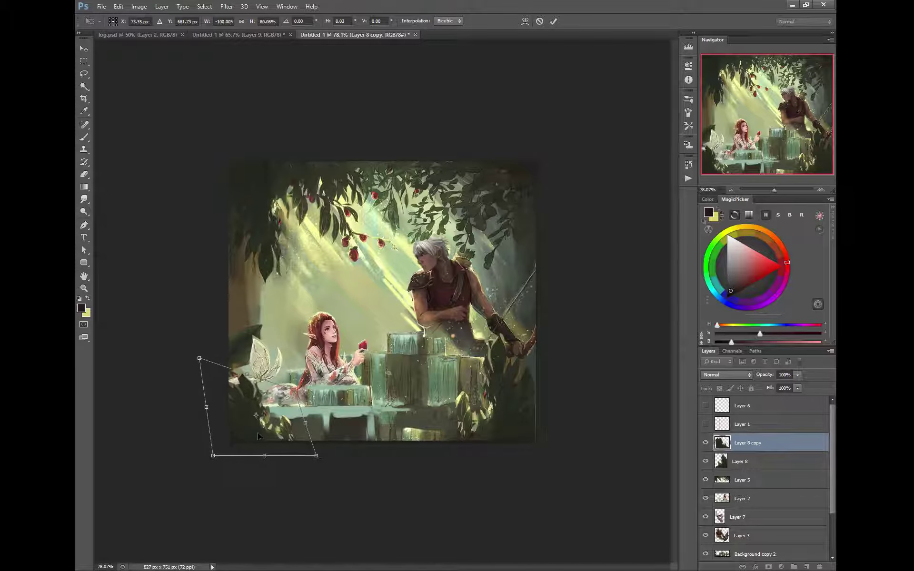
pyautogui.press('Return')
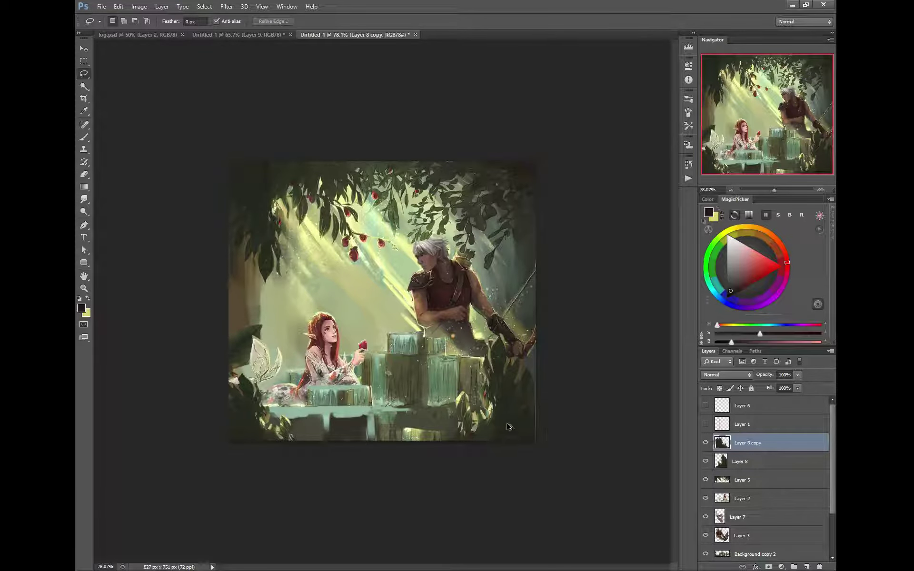
# Duplicate the lower-right foliage to the bottom centre of the canvas and rotate the copy about -8.5 degrees
pyautogui.moveTo(508, 427); pyautogui.dragTo(378, 489)
pyautogui.hotkey('ctrl', 'j')
pyautogui.hotkey('ctrl', '[')
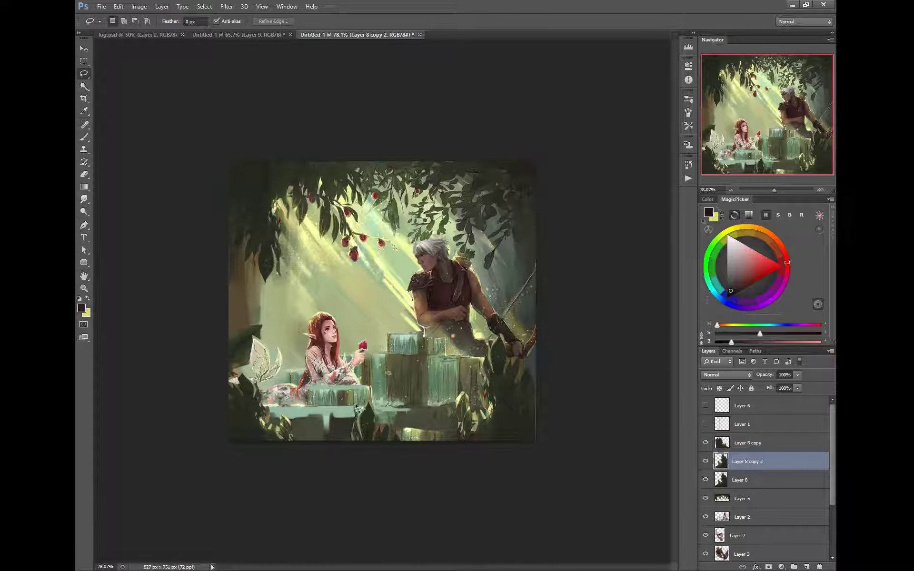
pyautogui.rightClick(370, 432)
pyautogui.click(349, 413)
pyautogui.click(320, 374)
pyautogui.moveTo(319, 373); pyautogui.dragTo(305, 380)
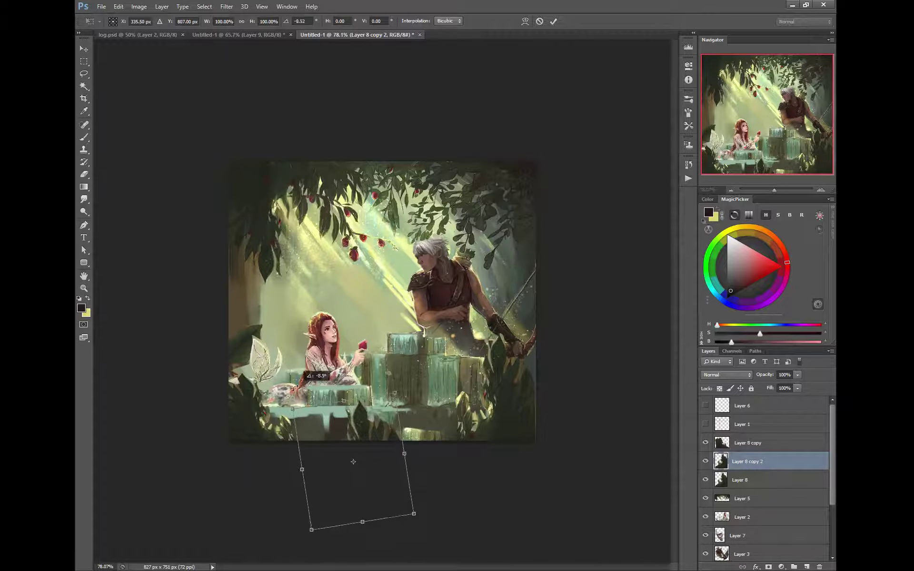
pyautogui.press('Return')
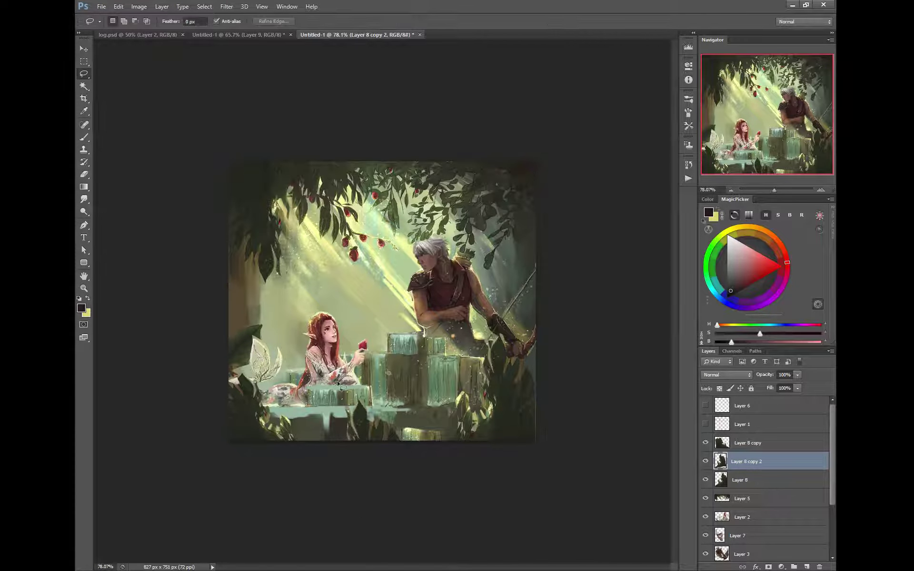
# Merge the two foliage copies down into Layer 8
pyautogui.moveTo(410, 320); pyautogui.dragTo(440, 320)
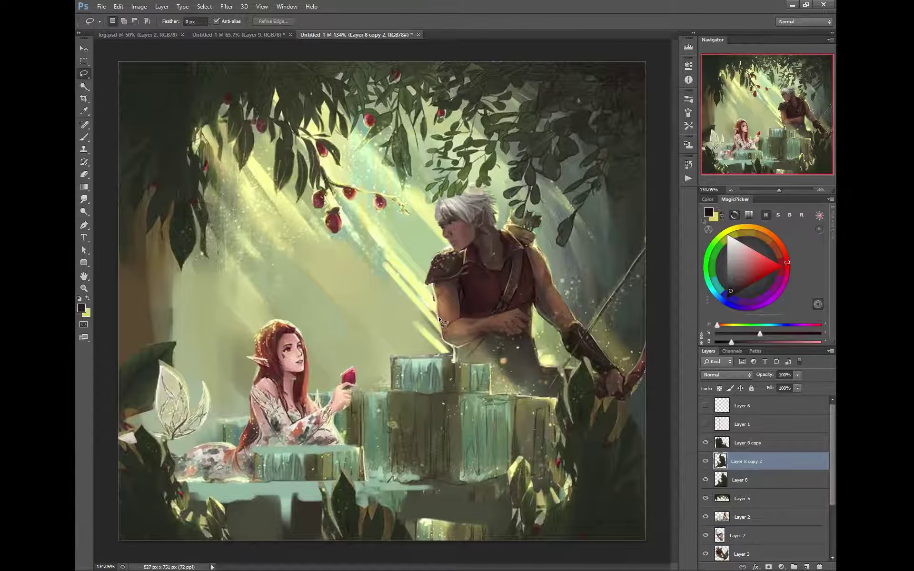
pyautogui.keyDown('ctrl'); pyautogui.click(450, 303); pyautogui.keyUp('ctrl')
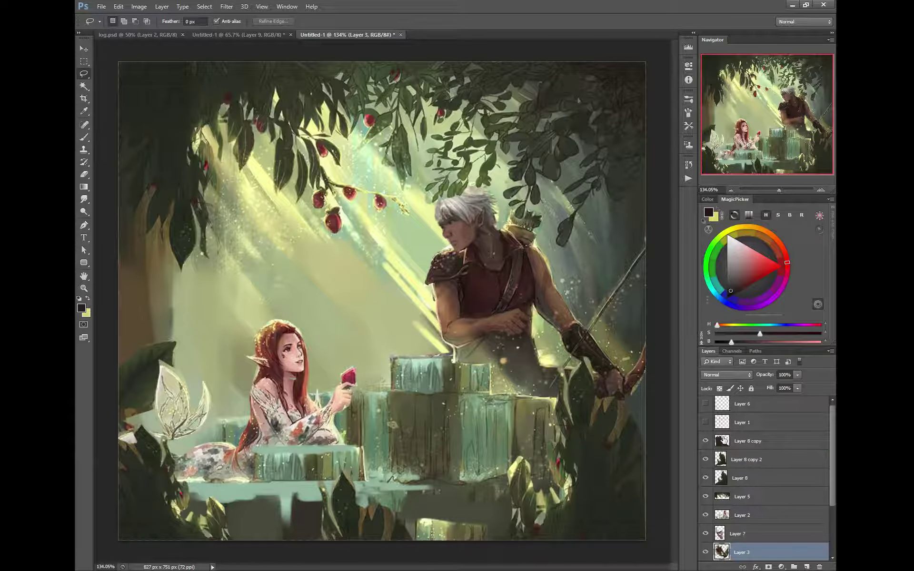
pyautogui.click(724, 440)
pyautogui.rightClick(498, 341)
pyautogui.click(538, 342)
pyautogui.rightClick(512, 350)
pyautogui.click(547, 349)
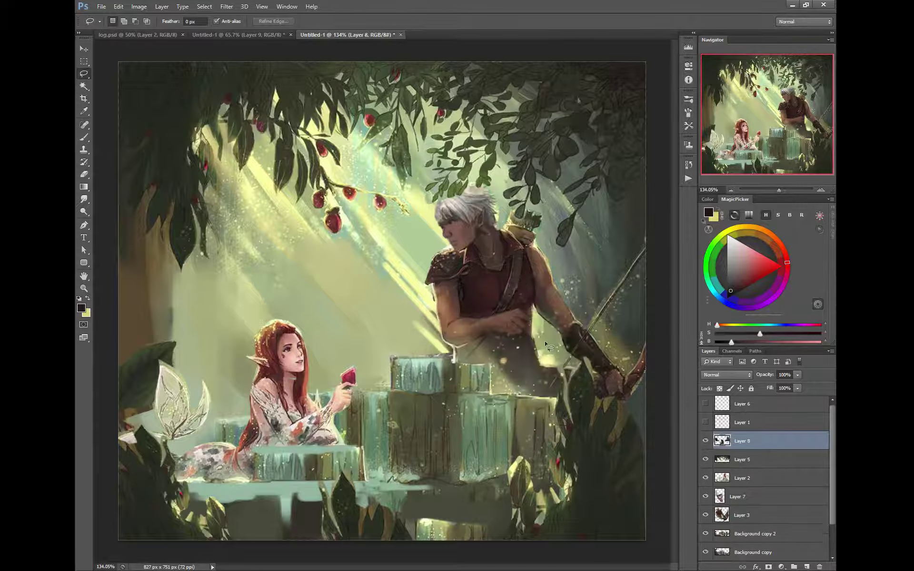
# Lasso the archer's bent arm from the upper arm to the hand and make Layer 3 active
pyautogui.moveTo(456, 281)
pyautogui.mouseDown()
pyautogui.moveTo(463, 316)
pyautogui.moveTo(530, 315)
pyautogui.moveTo(515, 336)
pyautogui.moveTo(450, 349)
pyautogui.mouseUp()
pyautogui.moveTo(448, 282); pyautogui.dragTo(457, 281)
pyautogui.rightClick(438, 314)
pyautogui.click(412, 286)
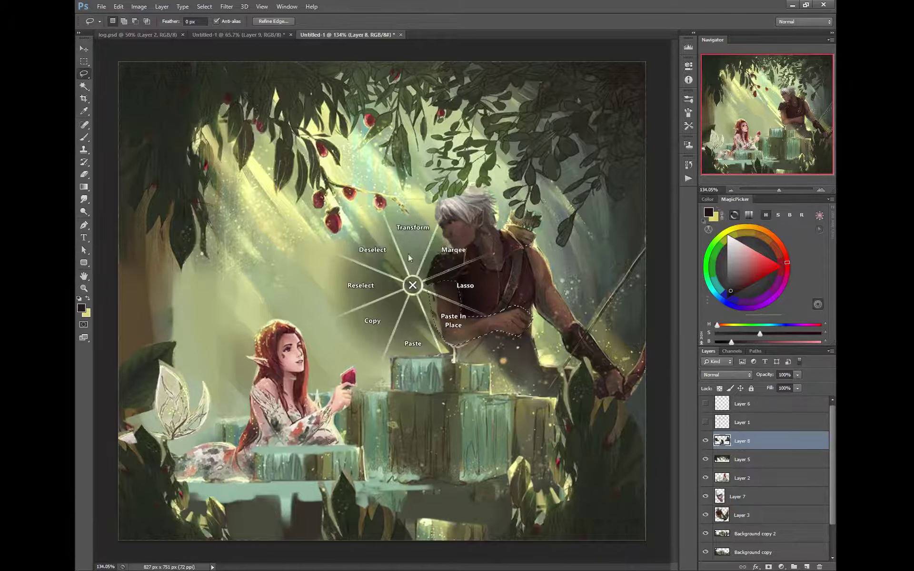
pyautogui.click(442, 299)
pyautogui.click(450, 216)
pyautogui.keyDown('ctrl'); pyautogui.click(471, 299); pyautogui.keyUp('ctrl')
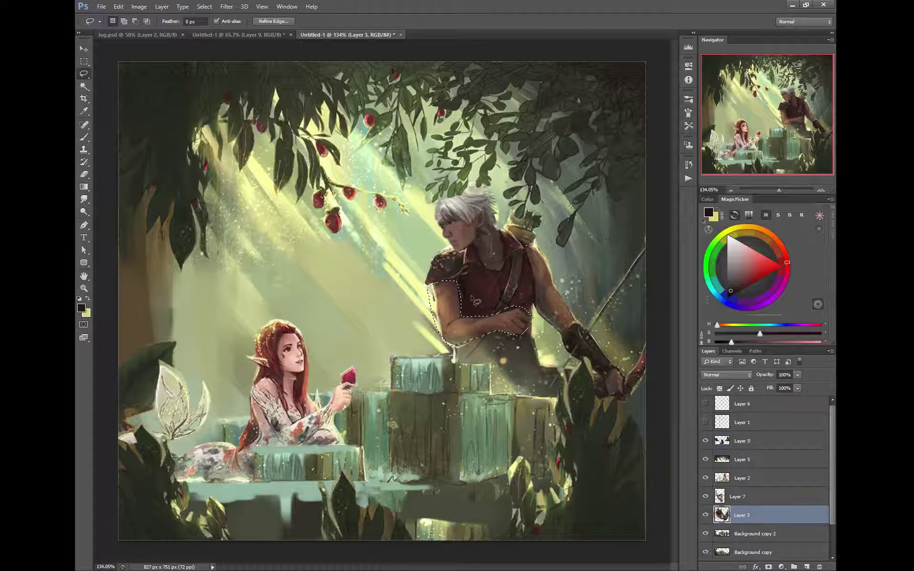
# Rotate the selected bent arm of the archer about 26 degrees so the hand rests on the stone block, and deselect it
pyautogui.rightClick(442, 294)
pyautogui.click(418, 264)
pyautogui.click(420, 240)
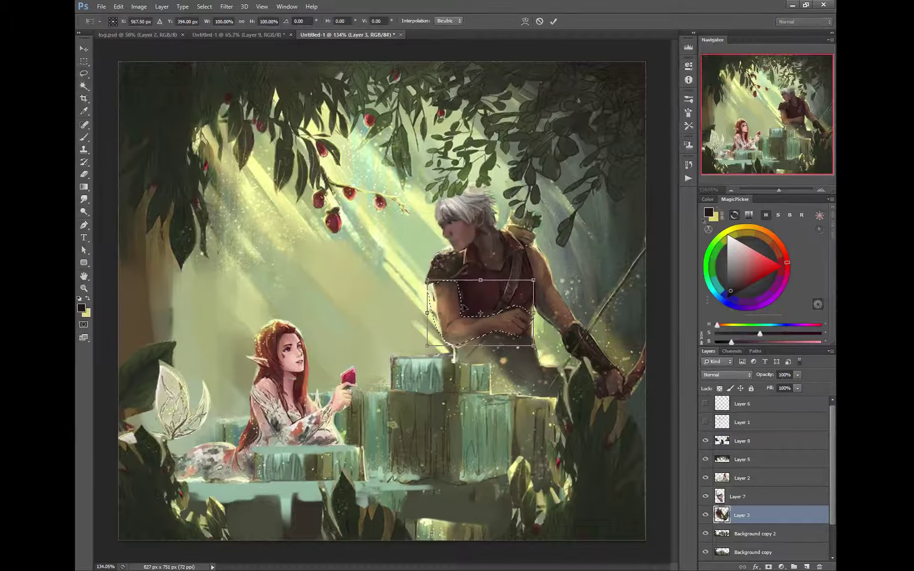
pyautogui.moveTo(443, 288); pyautogui.dragTo(443, 287)
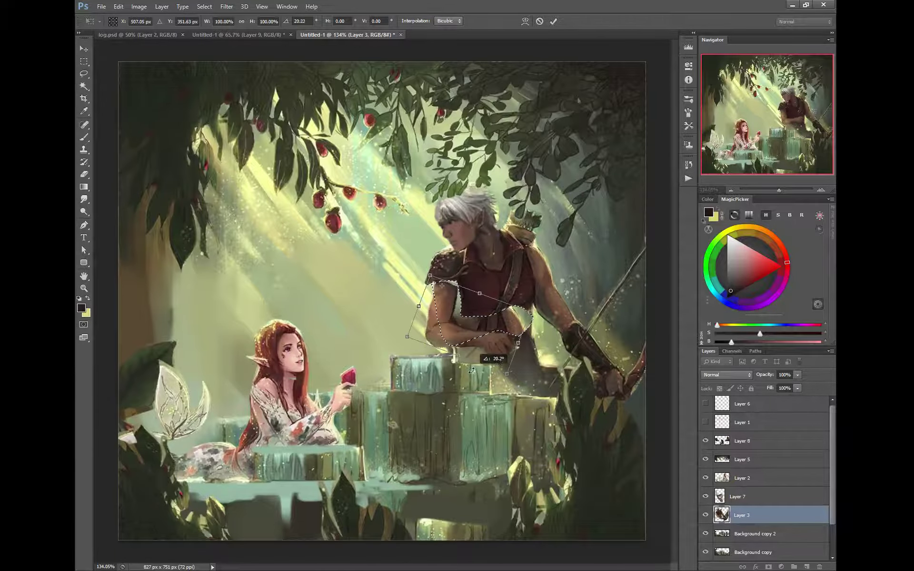
pyautogui.moveTo(463, 369); pyautogui.dragTo(461, 370)
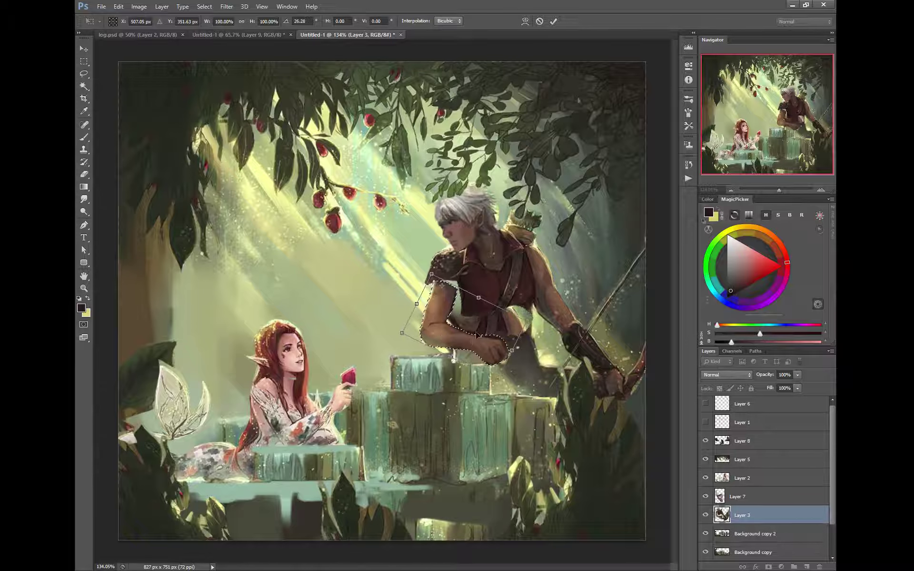
pyautogui.doubleClick(478, 327)
pyautogui.rightClick(468, 341)
pyautogui.click(435, 306)
pyautogui.click(407, 279)
# Brush over the gap between the archer's upper arm and vest with dark reds sampled from the vest
pyautogui.rightClick(457, 294)
pyautogui.click(463, 281)
pyautogui.keyDown('alt'); pyautogui.click(465, 289); pyautogui.keyUp('alt')
pyautogui.press(']')
pyautogui.press(']')
pyautogui.press(']')
pyautogui.keyDown('alt'); pyautogui.click(459, 302); pyautogui.keyUp('alt')
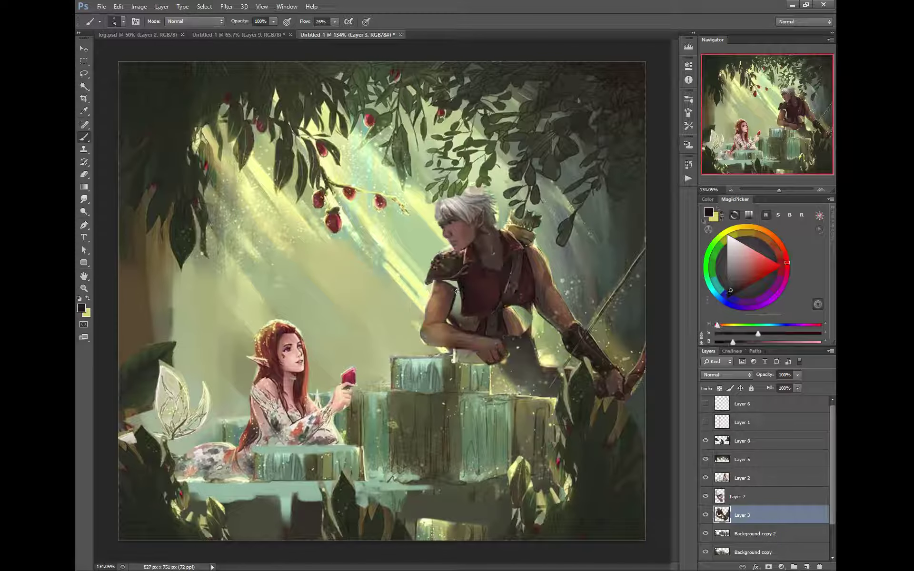
pyautogui.keyDown('alt'); pyautogui.click(454, 284); pyautogui.keyUp('alt')
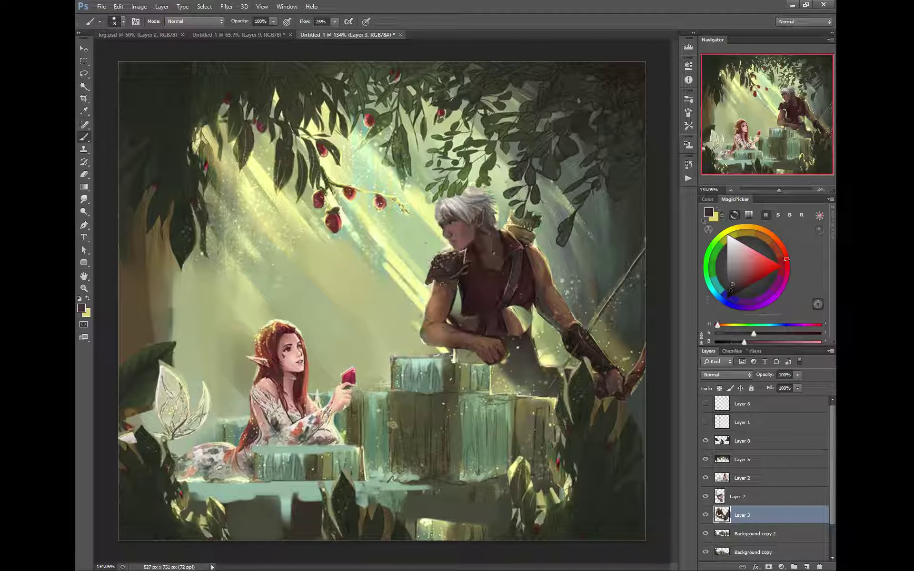
pyautogui.keyDown('alt'); pyautogui.click(460, 303); pyautogui.keyUp('alt')
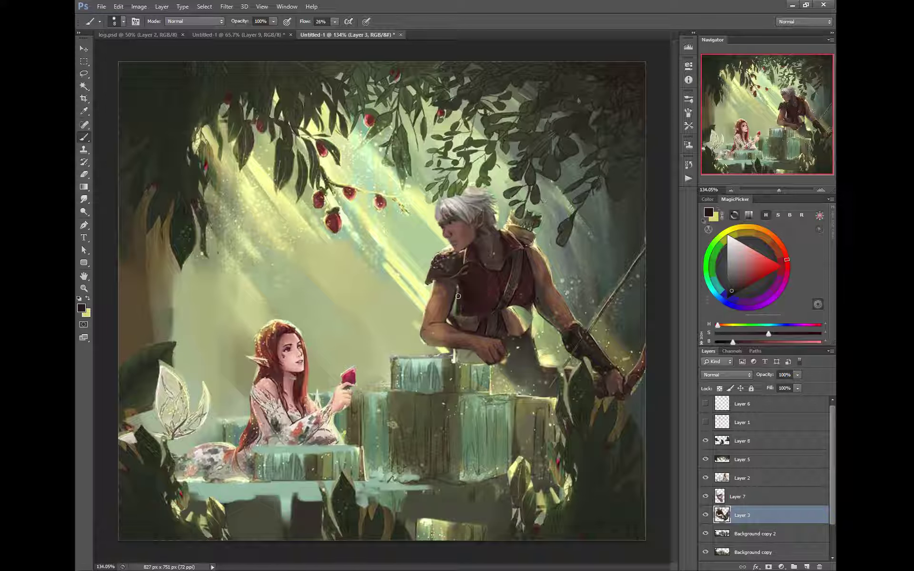
pyautogui.moveTo(458, 297)
pyautogui.mouseDown()
pyautogui.moveTo(469, 330)
pyautogui.moveTo(468, 317)
pyautogui.moveTo(480, 323)
pyautogui.moveTo(529, 303)
pyautogui.moveTo(529, 329)
pyautogui.moveTo(509, 310)
pyautogui.moveTo(523, 310)
pyautogui.mouseUp()
# Paint the archer's lower vest, strap end and waist above the moved forearm with colours sampled from the surrounding areas
pyautogui.keyDown('alt'); pyautogui.click(527, 307); pyautogui.keyUp('alt')
pyautogui.keyDown('alt'); pyautogui.click(518, 337); pyautogui.keyUp('alt')
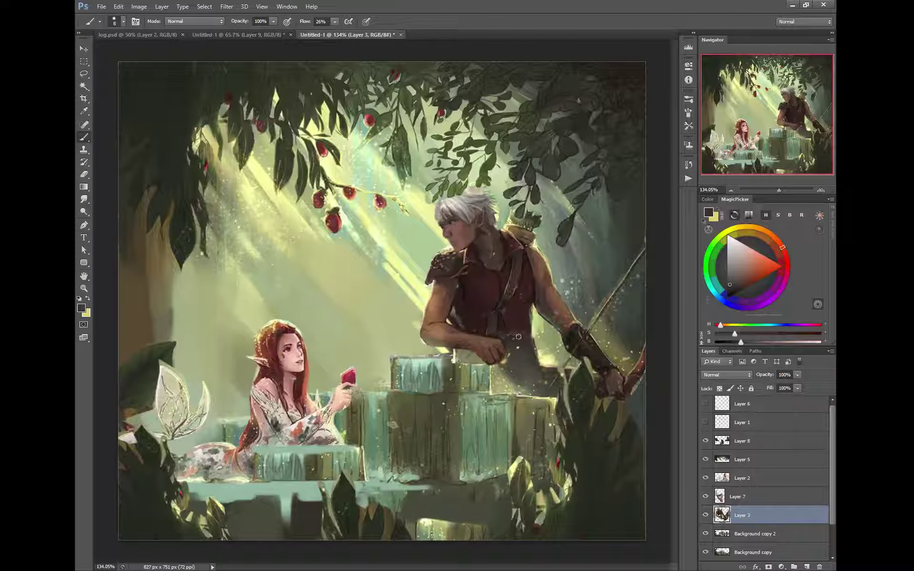
pyautogui.keyDown('alt'); pyautogui.click(484, 317); pyautogui.keyUp('alt')
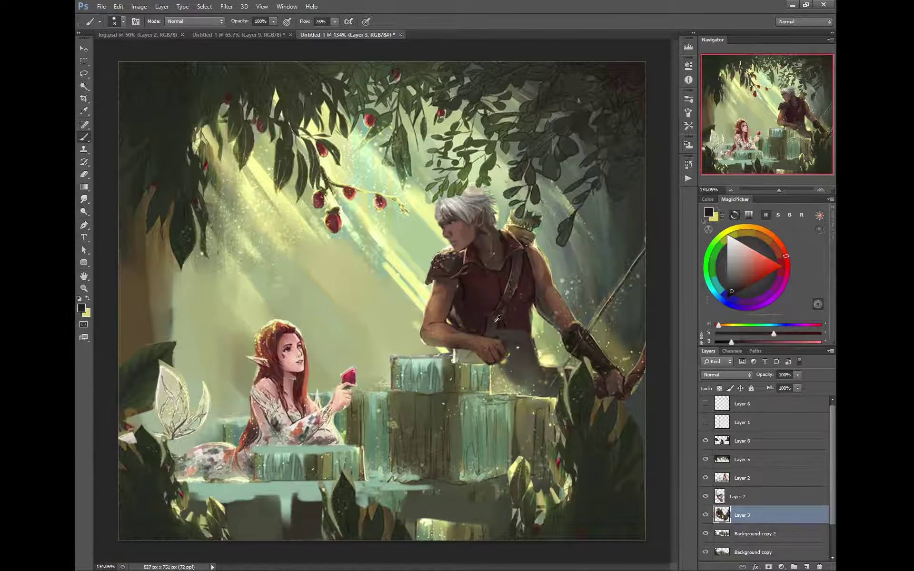
pyautogui.keyDown('alt'); pyautogui.click(496, 315); pyautogui.keyUp('alt')
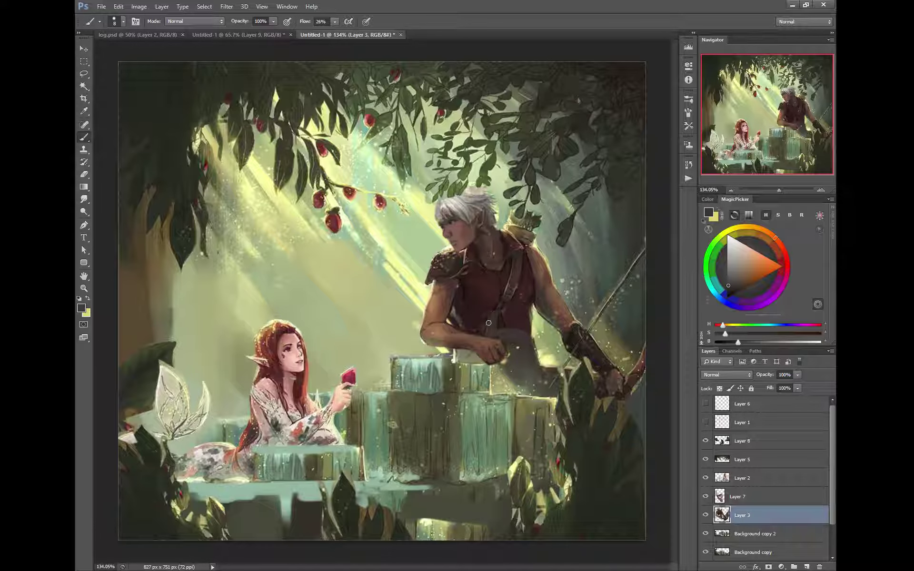
pyautogui.keyDown('alt'); pyautogui.click(508, 313); pyautogui.keyUp('alt')
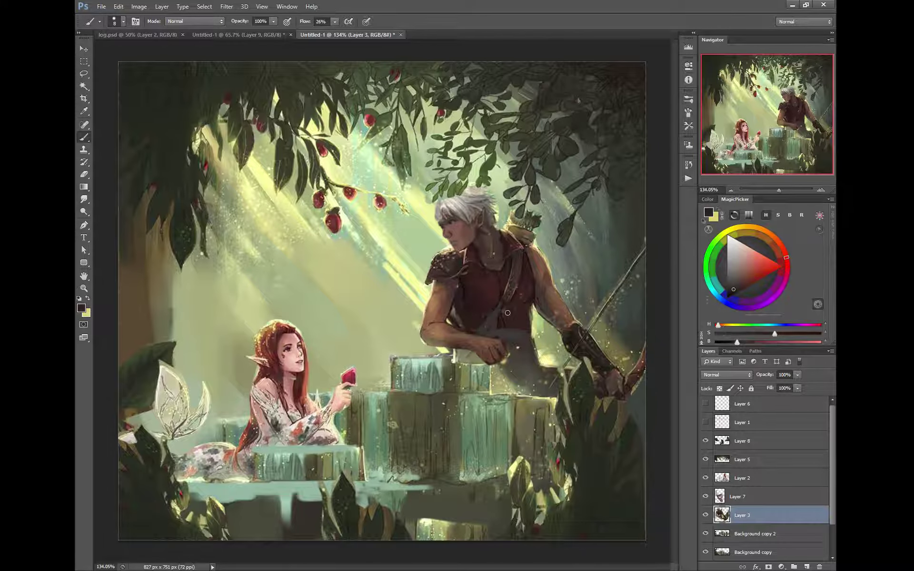
pyautogui.keyDown('alt'); pyautogui.click(455, 313); pyautogui.keyUp('alt')
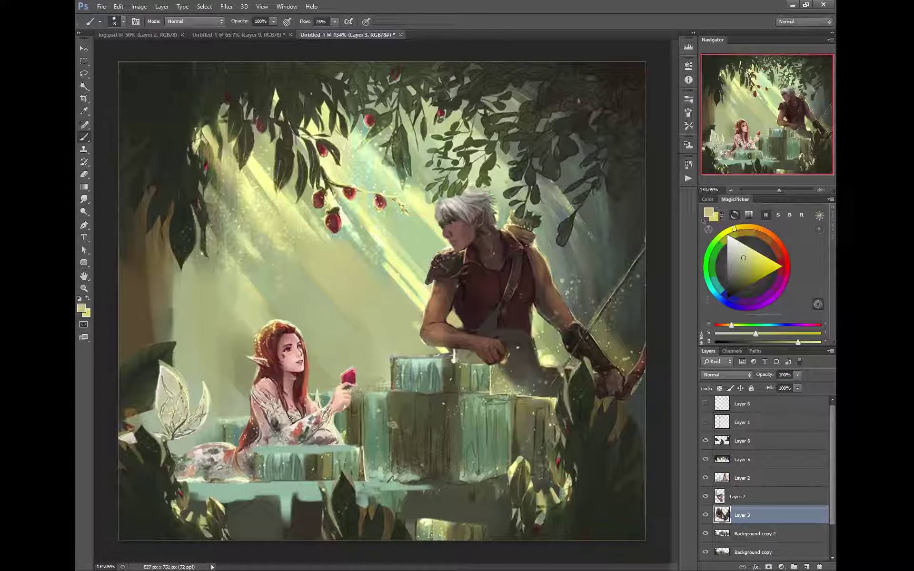
# Lasso the mermaid's arm and the fruit in her hand on Layer 2 and rotate them about -22 degrees at the shoulder
pyautogui.keyDown('ctrl'); pyautogui.click(293, 434); pyautogui.keyUp('ctrl')
pyautogui.click(82, 74)
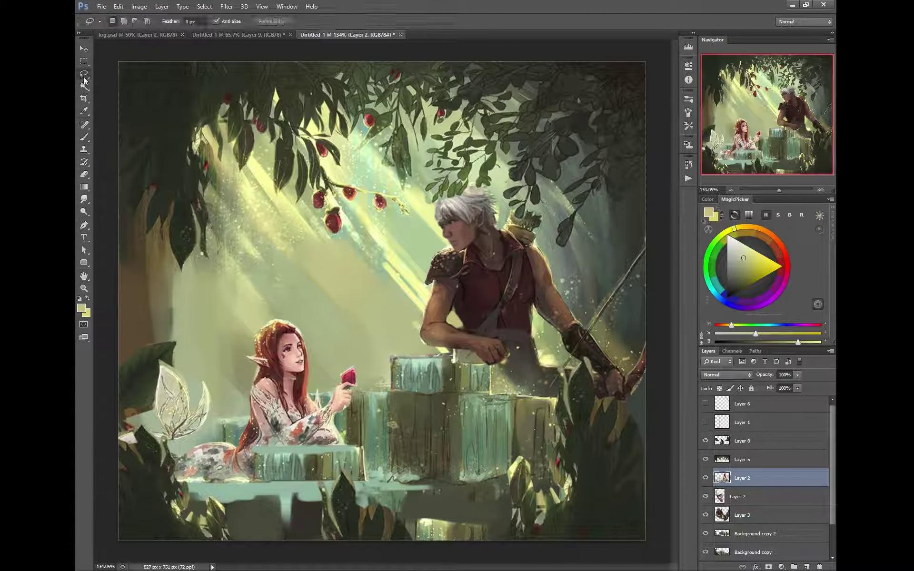
pyautogui.moveTo(279, 395)
pyautogui.mouseDown()
pyautogui.moveTo(257, 375)
pyautogui.moveTo(268, 428)
pyautogui.moveTo(295, 452)
pyautogui.moveTo(331, 426)
pyautogui.moveTo(354, 352)
pyautogui.mouseUp()
pyautogui.moveTo(326, 395); pyautogui.dragTo(298, 425)
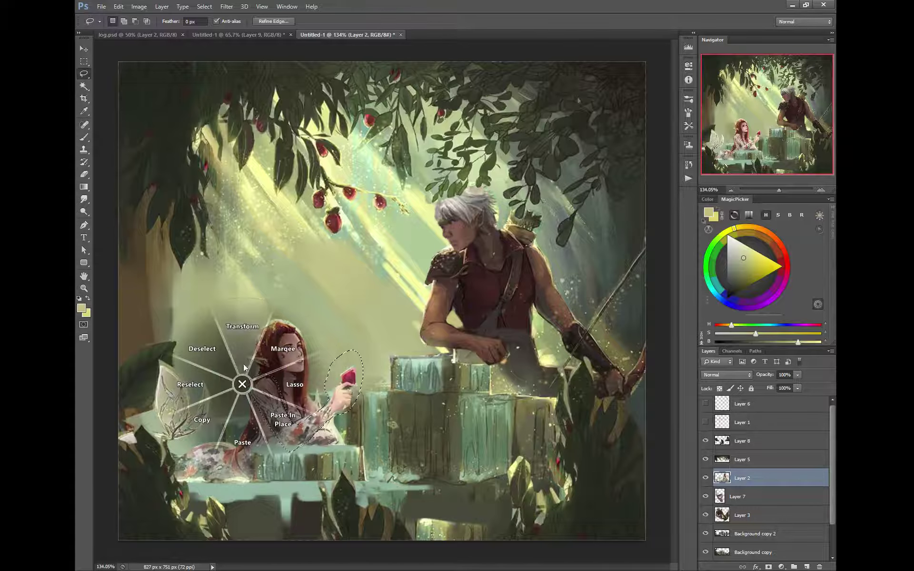
pyautogui.hotkey('ctrl', 't')
pyautogui.moveTo(307, 402); pyautogui.dragTo(265, 391)
pyautogui.moveTo(381, 433); pyautogui.dragTo(391, 387)
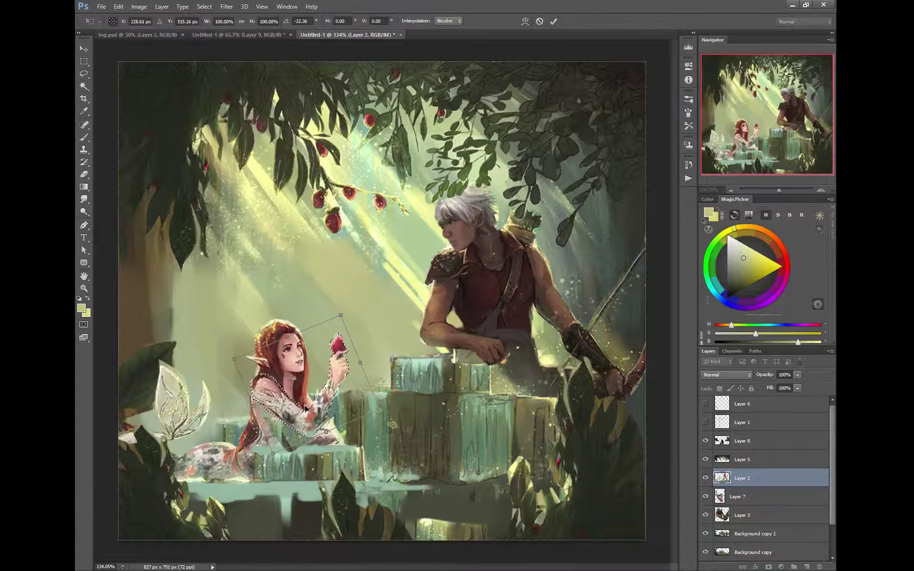
pyautogui.press('Return')
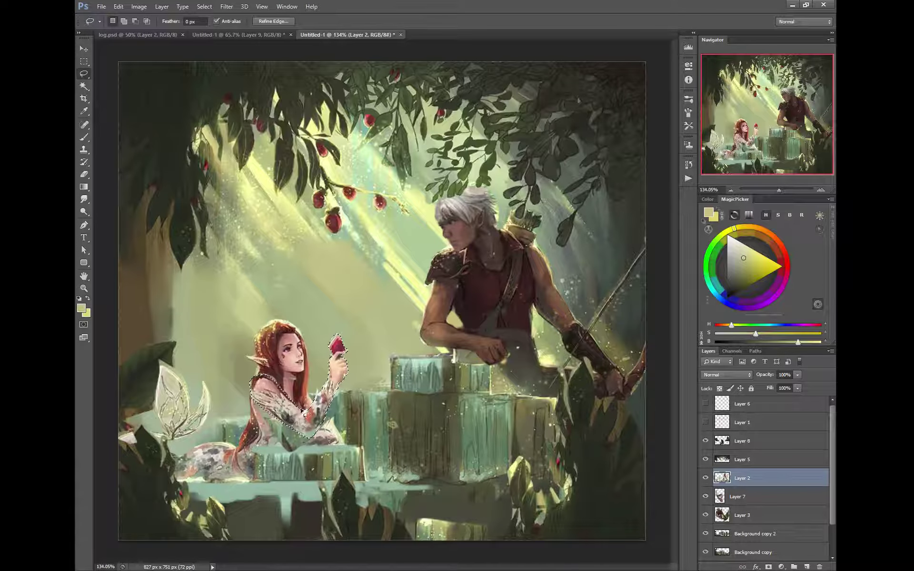
pyautogui.press('alt')
pyautogui.moveTo(257, 436); pyautogui.dragTo(295, 418)
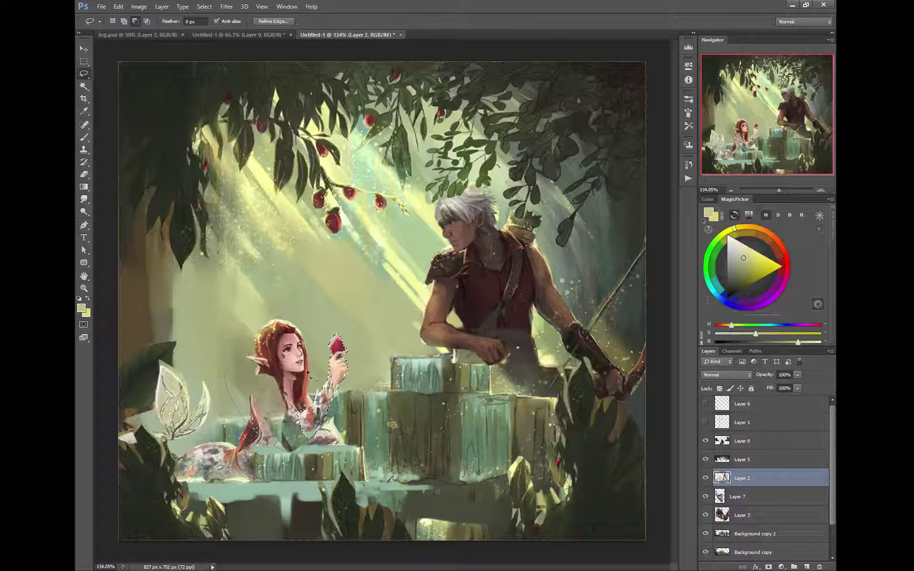
pyautogui.hotkey('ctrl', 'z')
# Drop the whole-arm selection and lasso only the mermaid's forearm with the hand and fruit
pyautogui.rightClick(304, 421)
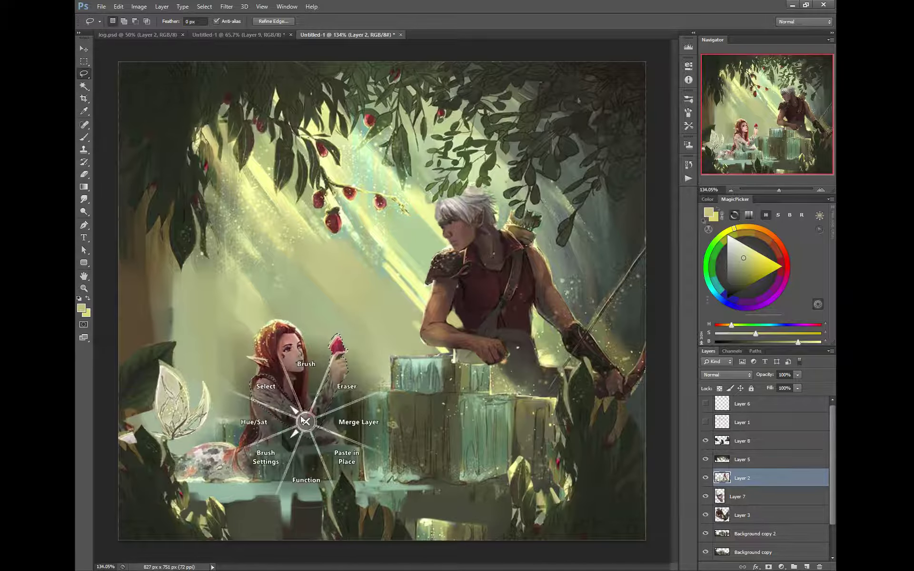
pyautogui.click(273, 396)
pyautogui.click(220, 362)
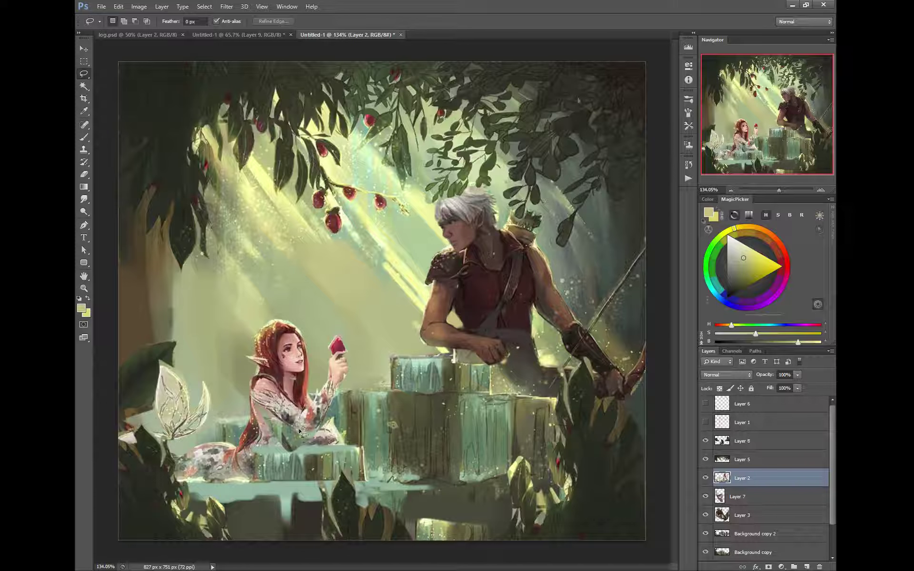
pyautogui.moveTo(305, 433); pyautogui.dragTo(316, 345)
pyautogui.moveTo(313, 387); pyautogui.dragTo(303, 408)
# Rotate the mermaid's forearm about 13 degrees around the elbow toward the archer and deselect it
pyautogui.rightClick(301, 419)
pyautogui.click(268, 388)
pyautogui.click(273, 341)
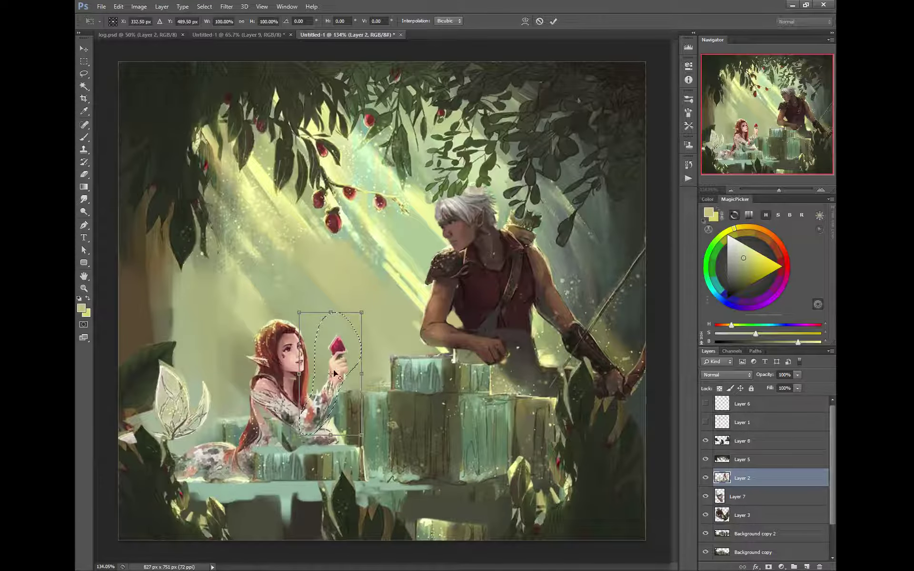
pyautogui.moveTo(307, 419); pyautogui.dragTo(306, 419)
pyautogui.moveTo(373, 353); pyautogui.dragTo(384, 374)
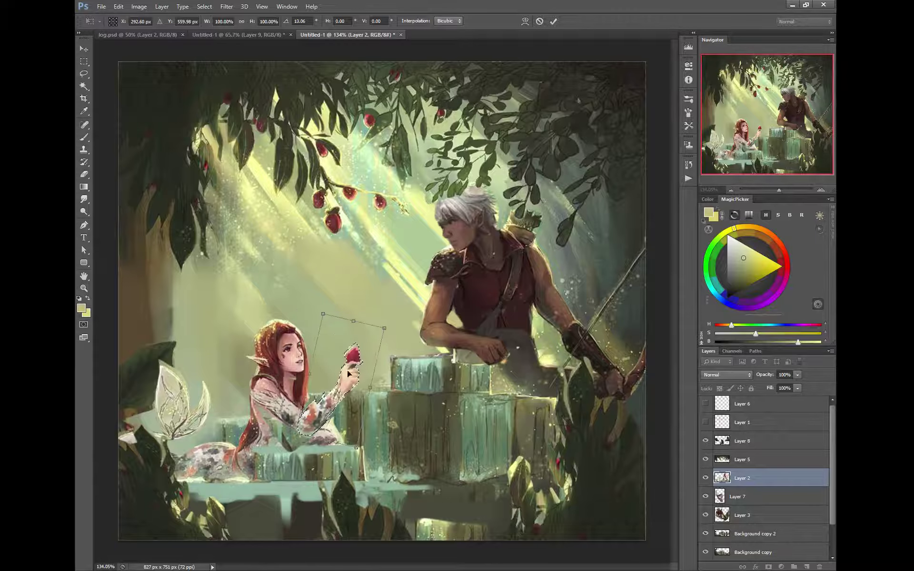
pyautogui.press('Return')
pyautogui.rightClick(284, 422)
pyautogui.click(262, 394)
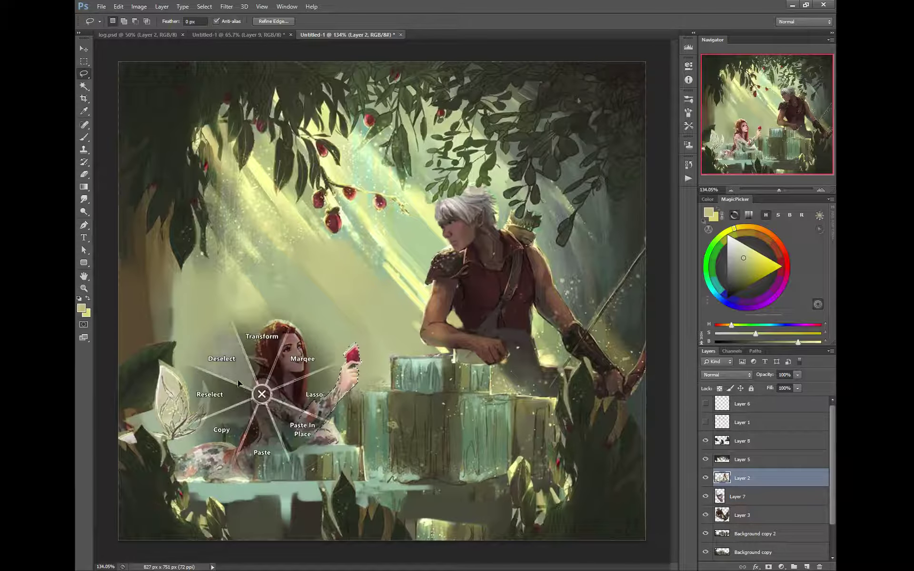
pyautogui.click(218, 391)
# Paint sampled skin tone over the mermaid's torso beneath the raised arm with a larger brush
pyautogui.rightClick(238, 377)
pyautogui.click(227, 333)
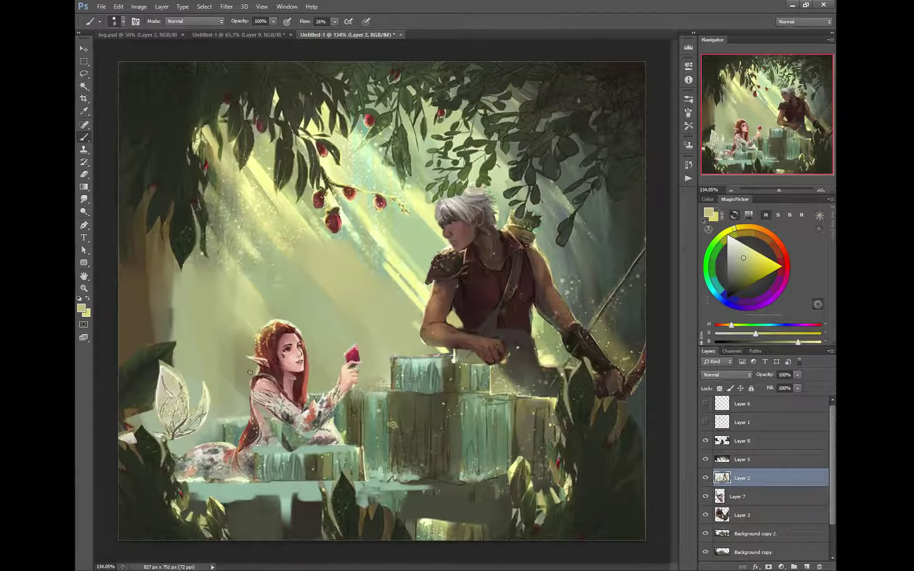
pyautogui.keyDown('alt'); pyautogui.click(268, 420); pyautogui.keyUp('alt')
pyautogui.press(']')
pyautogui.press(']')
pyautogui.press(']')
pyautogui.moveTo(259, 409)
pyautogui.mouseDown()
pyautogui.moveTo(287, 439)
pyautogui.moveTo(269, 432)
pyautogui.moveTo(275, 446)
pyautogui.moveTo(310, 446)
pyautogui.mouseUp()
pyautogui.press('alt')
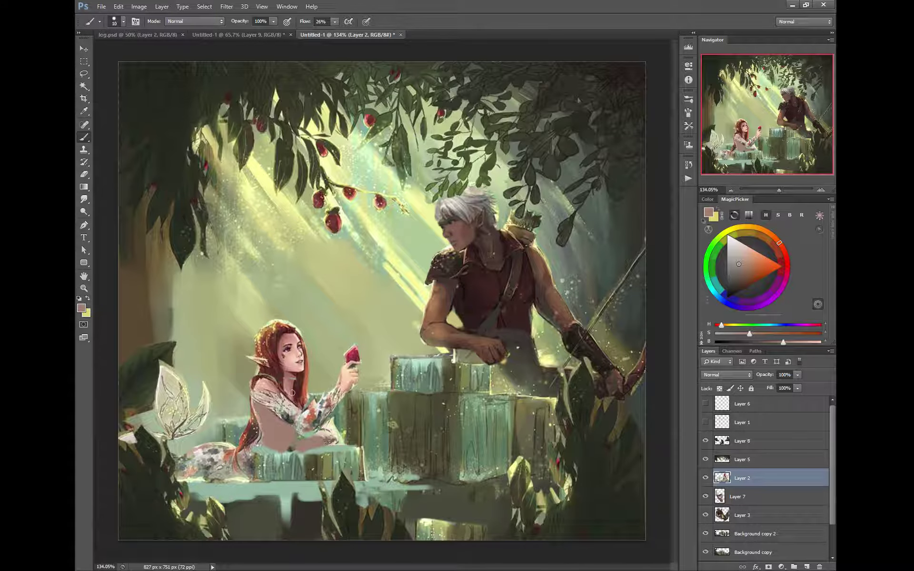
# Shade the mermaid's torso under the arm with sampled skin tones in a smaller brush and touch up its edge with sampled grey-green
pyautogui.press('[')
pyautogui.press('[')
pyautogui.keyDown('alt'); pyautogui.click(284, 419); pyautogui.keyUp('alt')
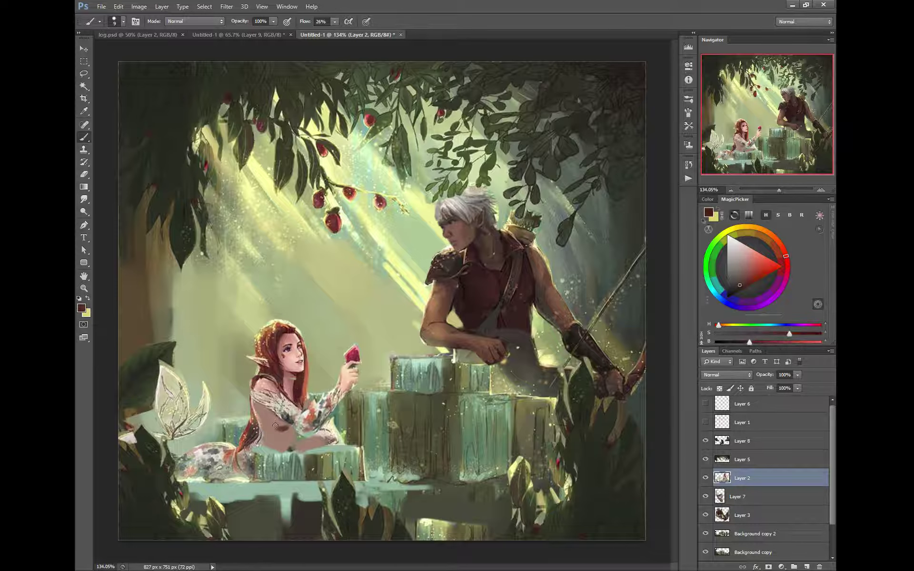
pyautogui.keyDown('alt'); pyautogui.click(274, 423); pyautogui.keyUp('alt')
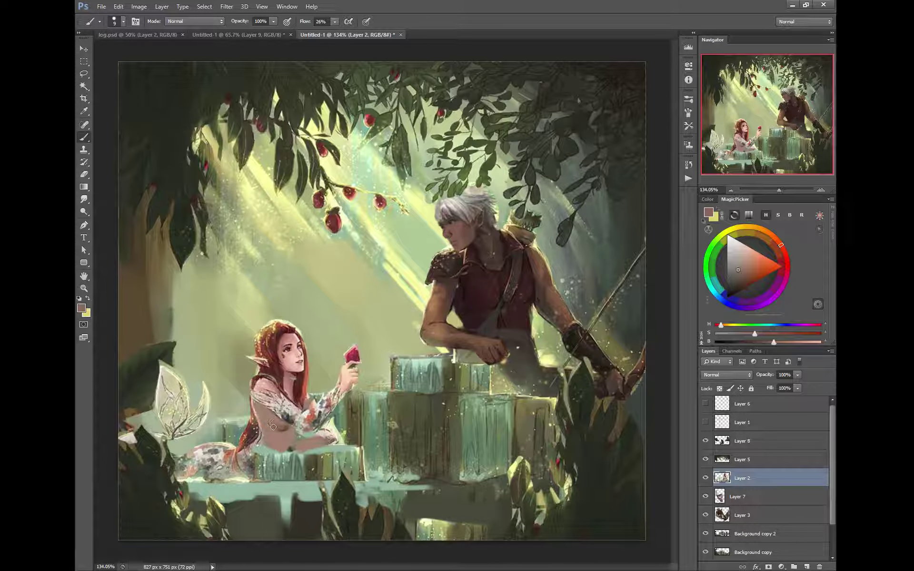
pyautogui.press('alt')
pyautogui.moveTo(270, 431); pyautogui.dragTo(283, 444)
pyautogui.press('alt')
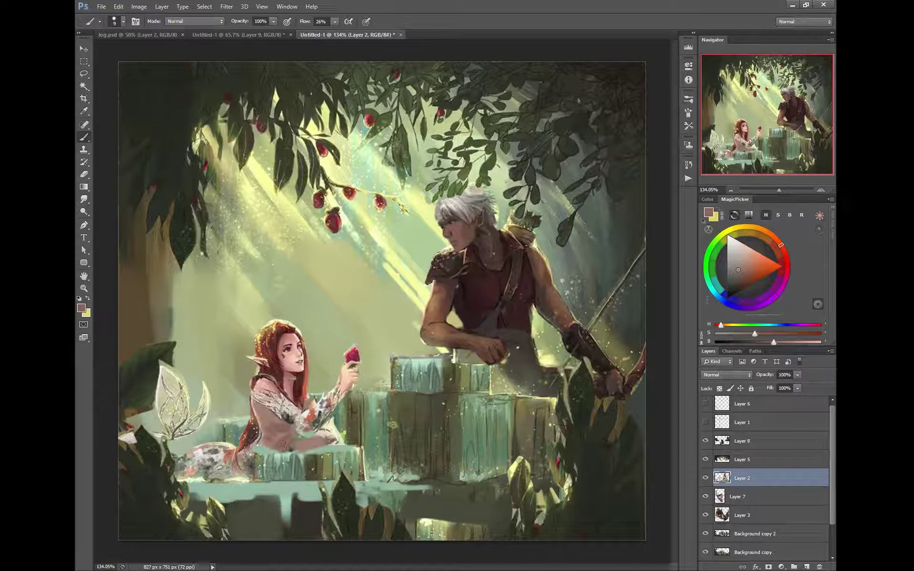
pyautogui.keyDown('alt'); pyautogui.click(287, 445); pyautogui.keyUp('alt')
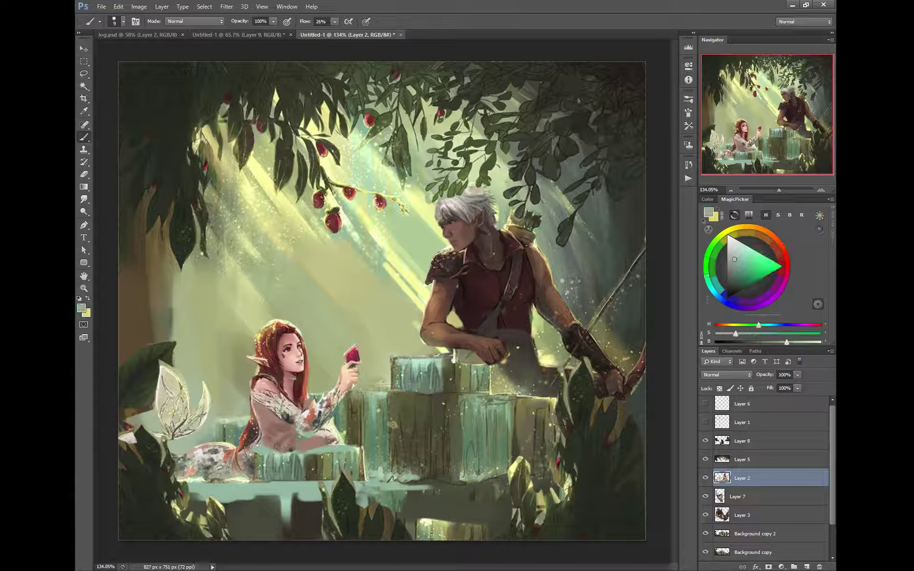
pyautogui.moveTo(283, 429); pyautogui.dragTo(267, 432)
# Toggle Layer 8's visibility to check the recomposed scene
pyautogui.scroll(1, 372, 395)
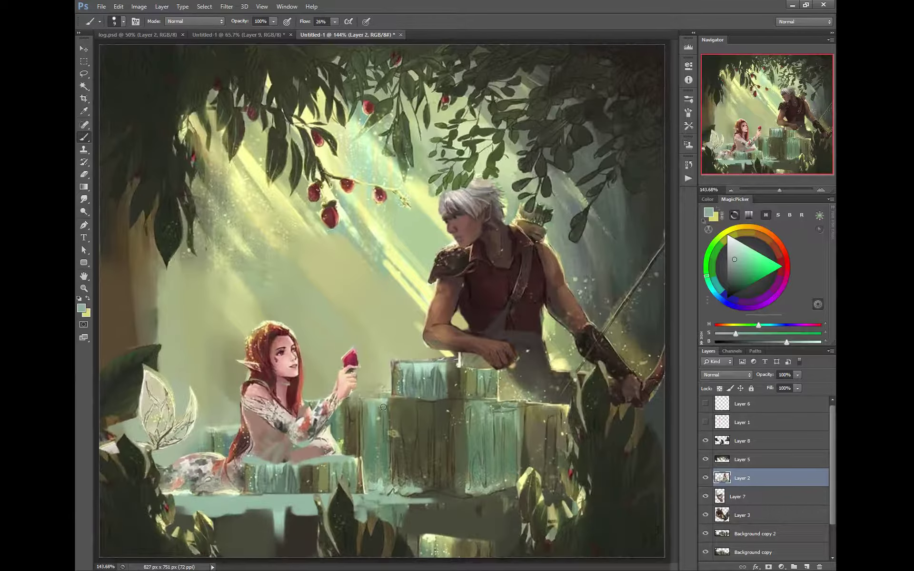
pyautogui.scroll(-2, 833, 470)
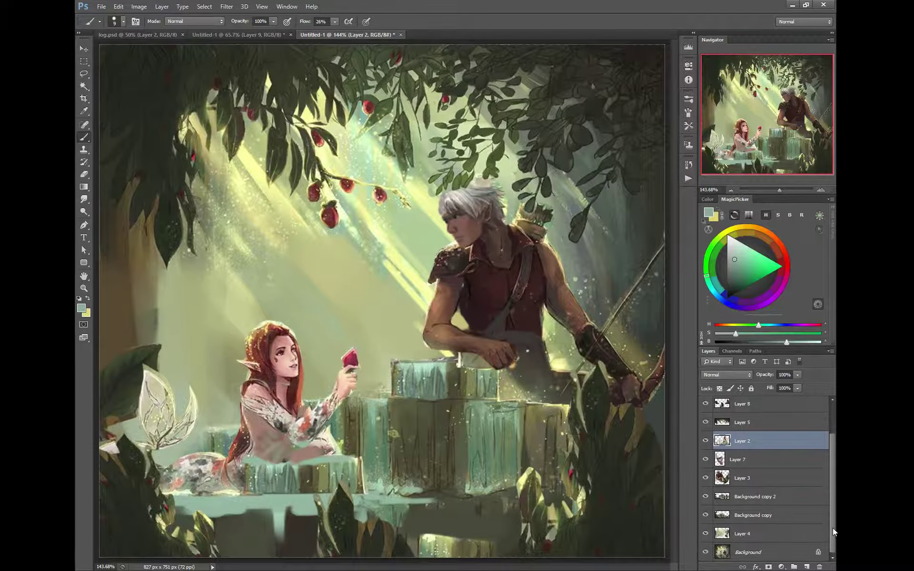
pyautogui.moveTo(705, 403)
pyautogui.mouseDown()
pyautogui.moveTo(705, 536)
pyautogui.moveTo(705, 403)
pyautogui.mouseUp()
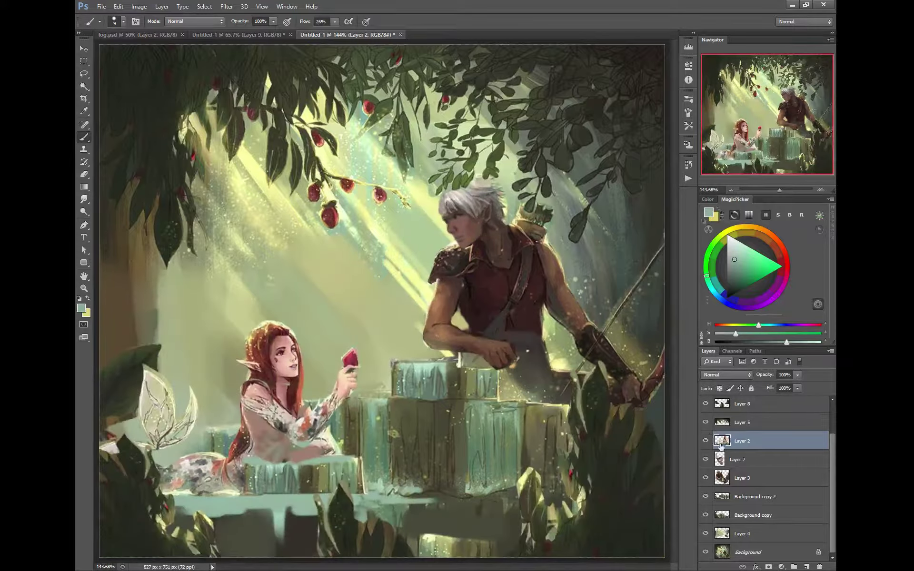